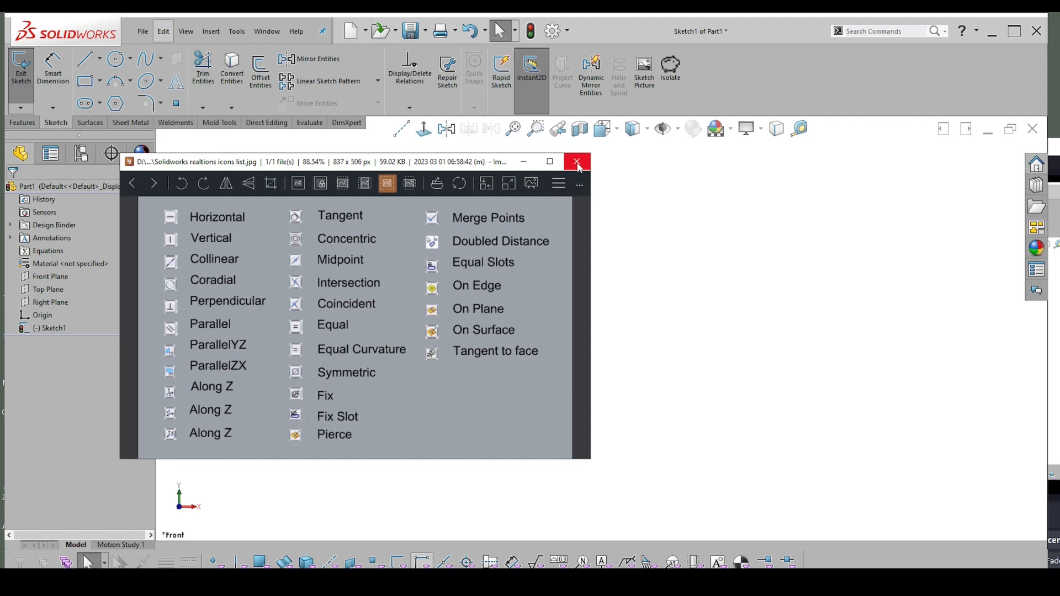
Step: Close the relations icon list image and look through the Sketch Relations Icons help PDF before returning to the SOLIDWORKS sketch
click(578, 162)
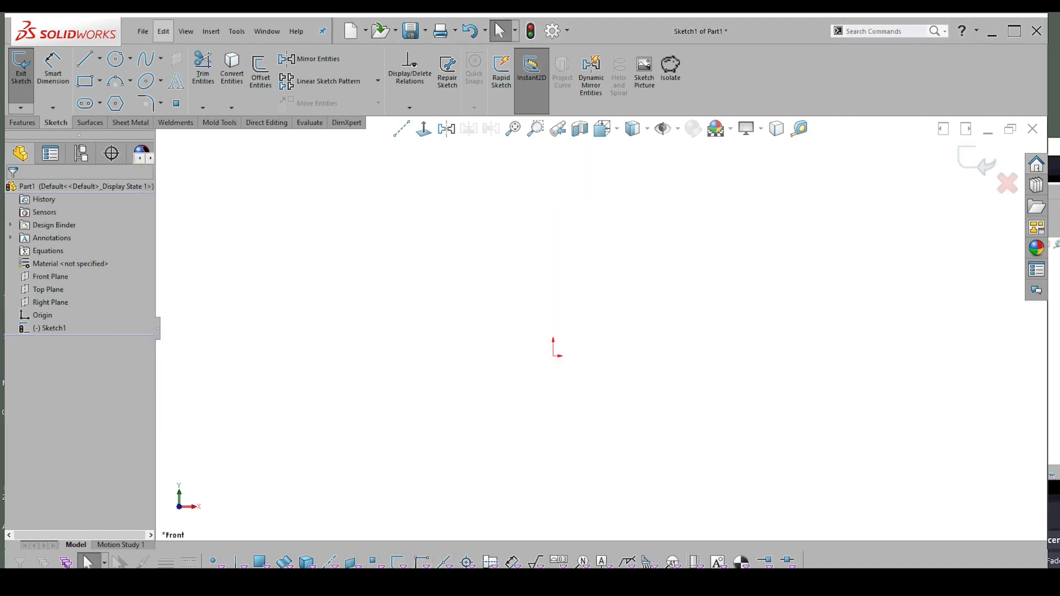
click(958, 565)
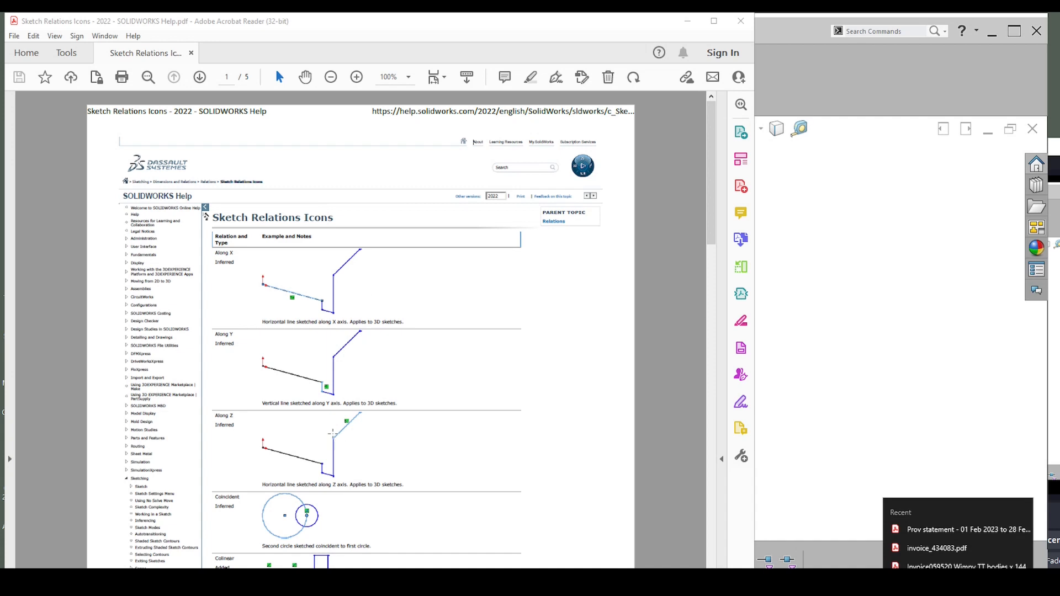
scroll(314, 493, down, 5)
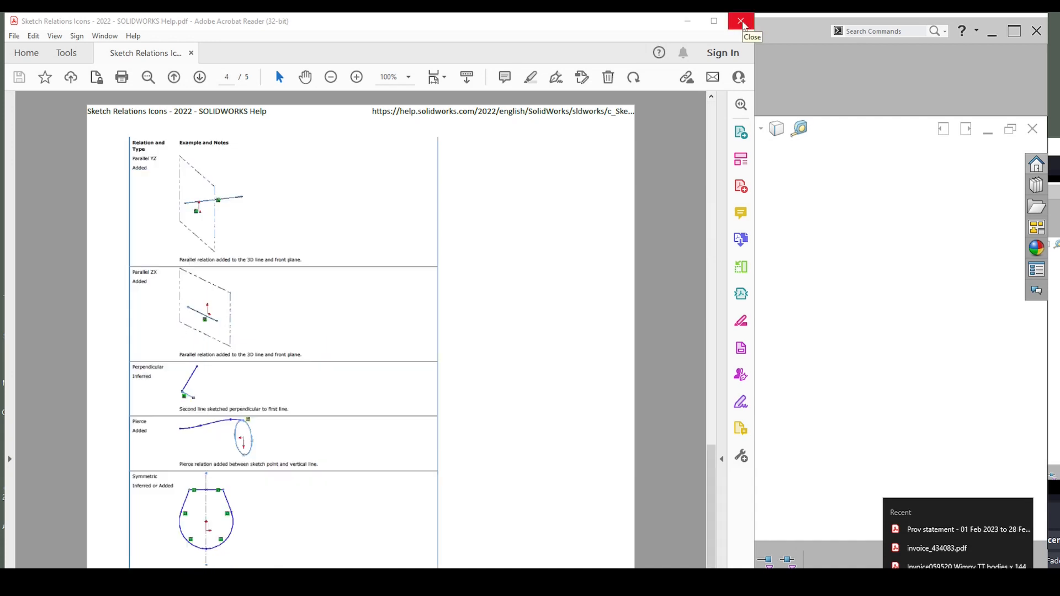
click(884, 331)
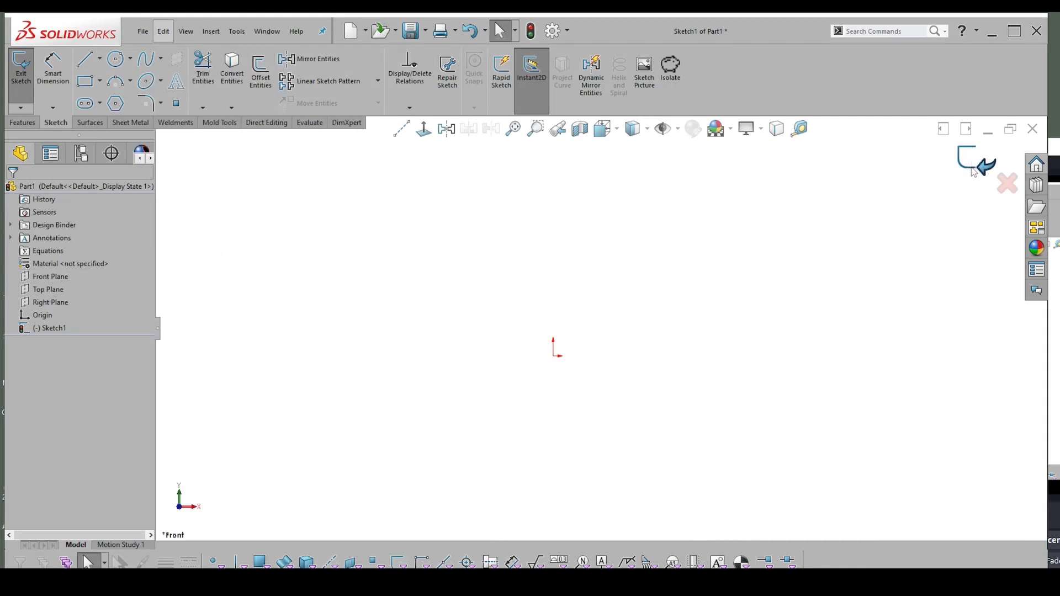
Step: Sketch a nearly horizontal line about 52 mm long, starting directly below the origin and running to the right
right_click(630, 406)
click(640, 443)
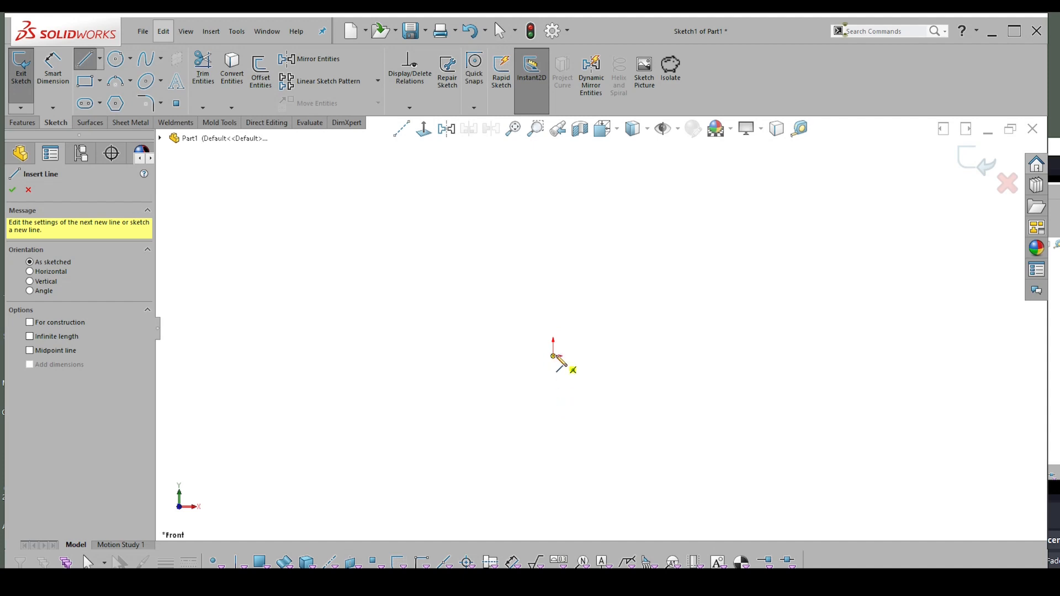
mouse_move(553, 399)
mouse_down()
mouse_move(735, 408)
mouse_move(738, 398)
mouse_up()
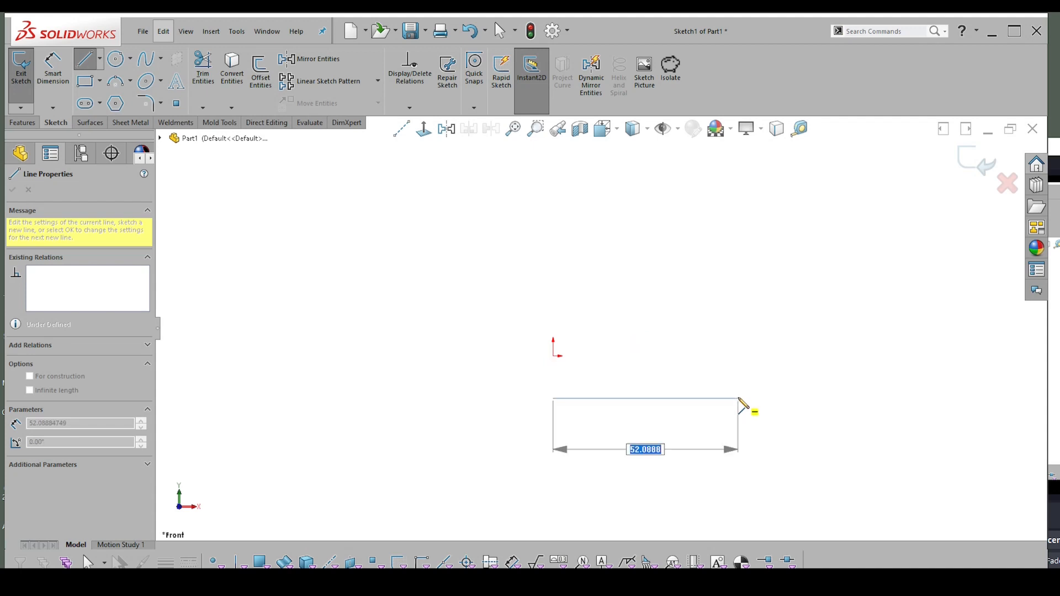
mouse_move(739, 398)
mouse_down()
mouse_move(746, 407)
mouse_move(686, 196)
mouse_move(556, 192)
mouse_move(682, 251)
mouse_move(720, 371)
mouse_move(740, 399)
mouse_up()
click(737, 397)
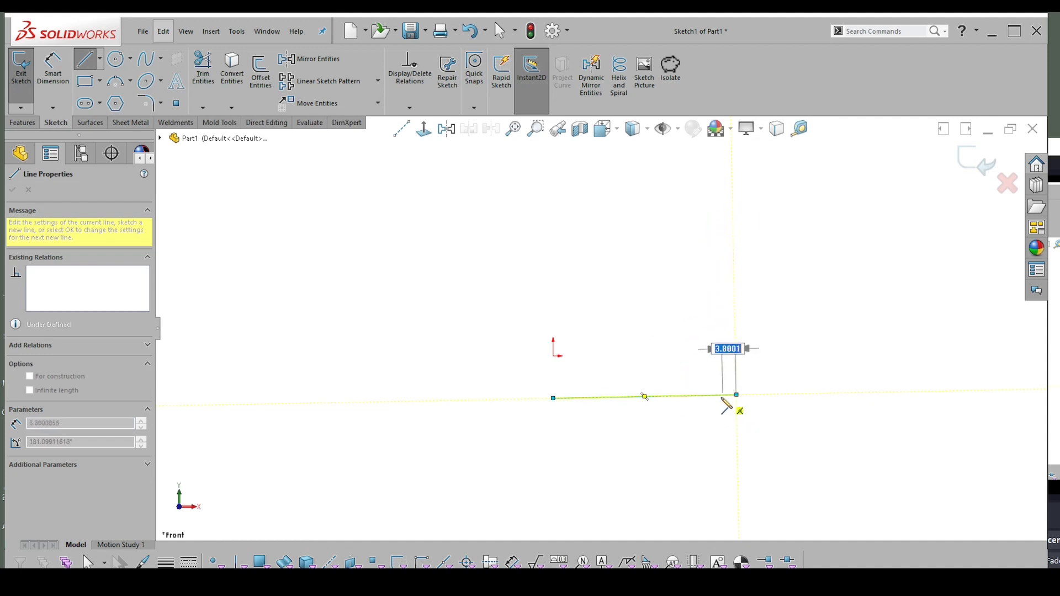
Step: Continue the profile with a line sloping up to the right and a second one about 58 mm long sloping up to the left
scroll(760, 220, down, 3)
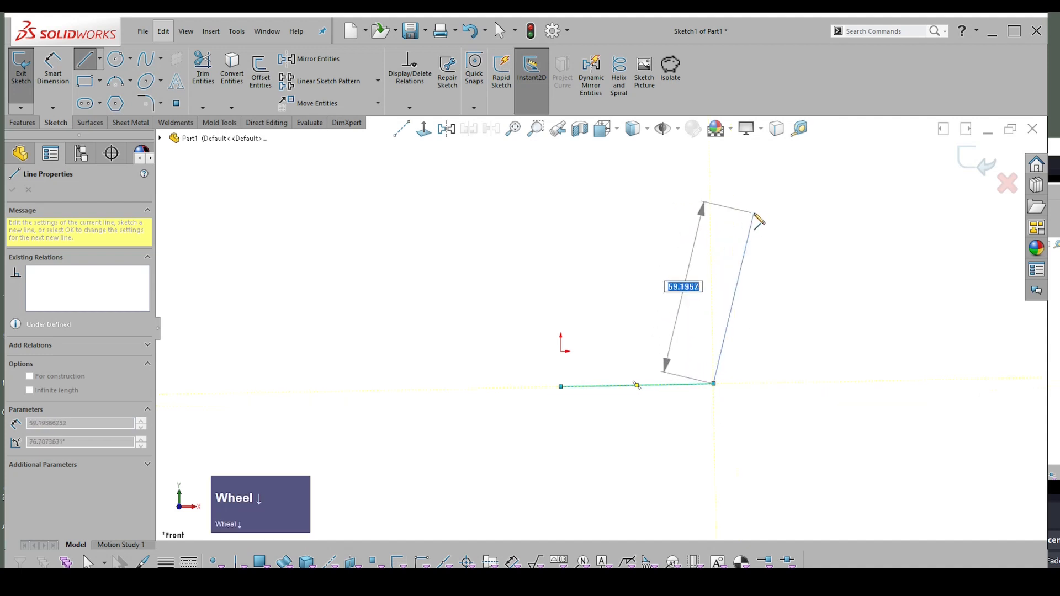
click(749, 222)
scroll(781, 265, down, 2)
scroll(618, 232, up, 3)
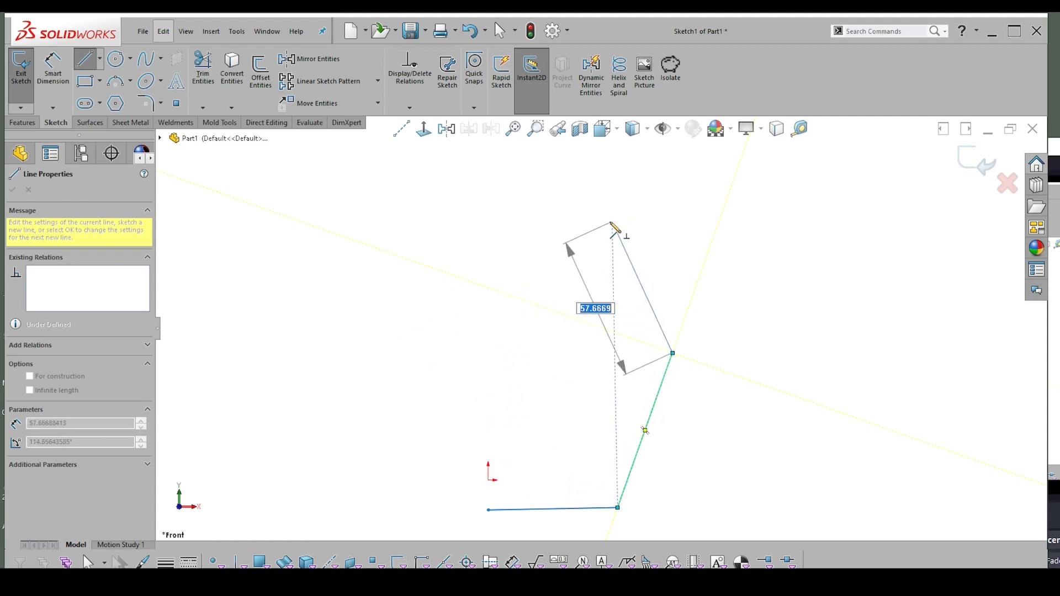
click(612, 221)
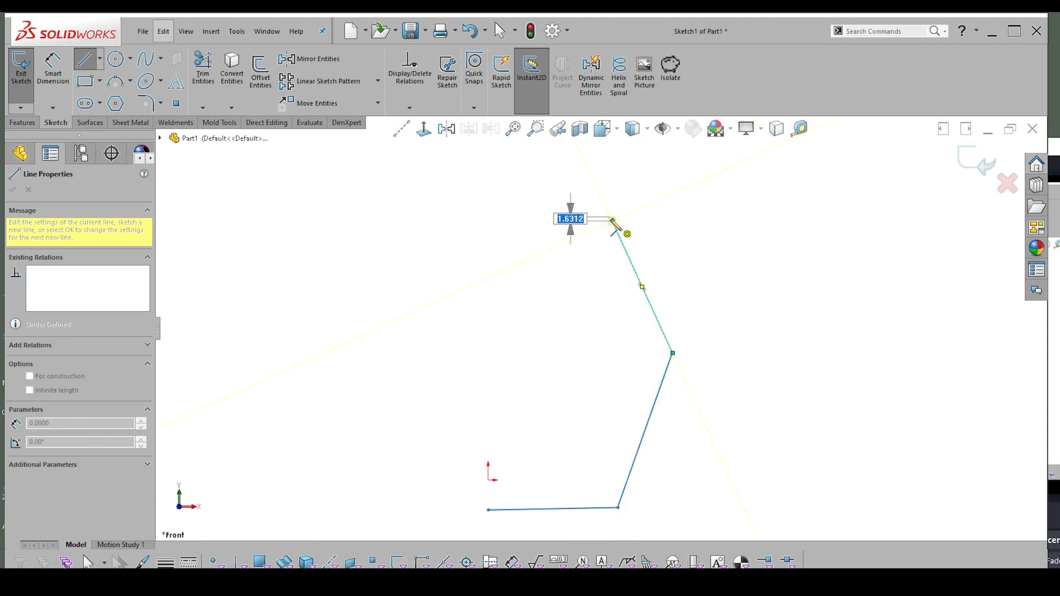
Step: Add a tangent arc of about 20 mm radius, a horizontal top line running left, and a tangent arc of about 28 mm radius
click(612, 221)
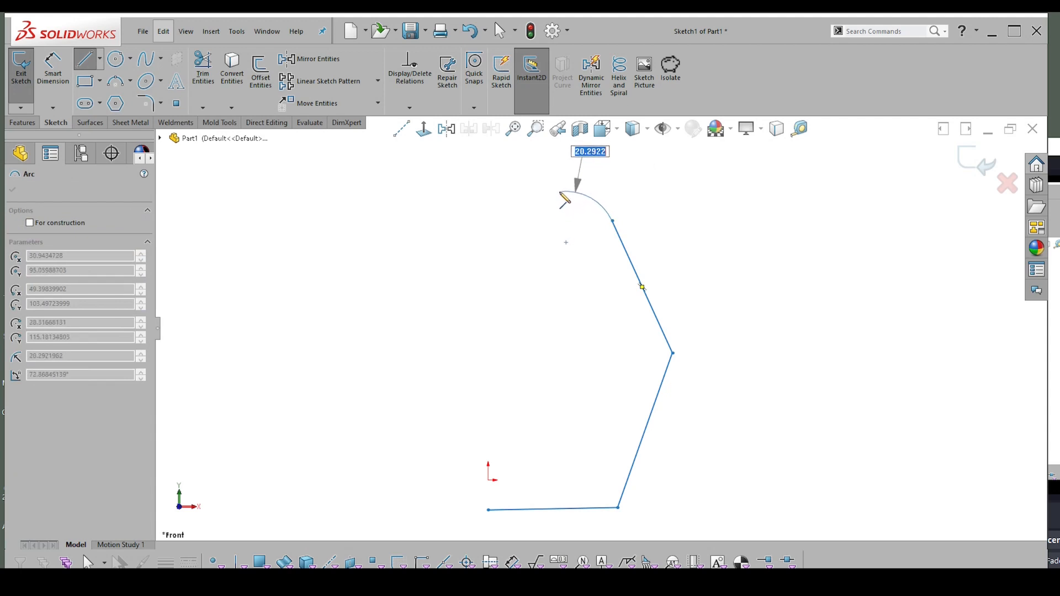
click(561, 191)
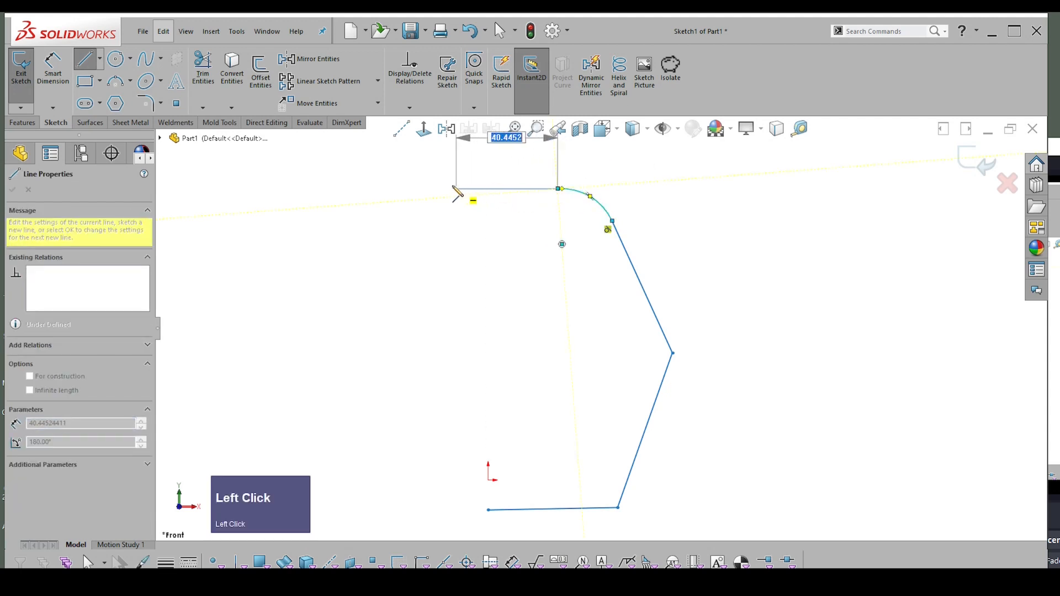
click(382, 189)
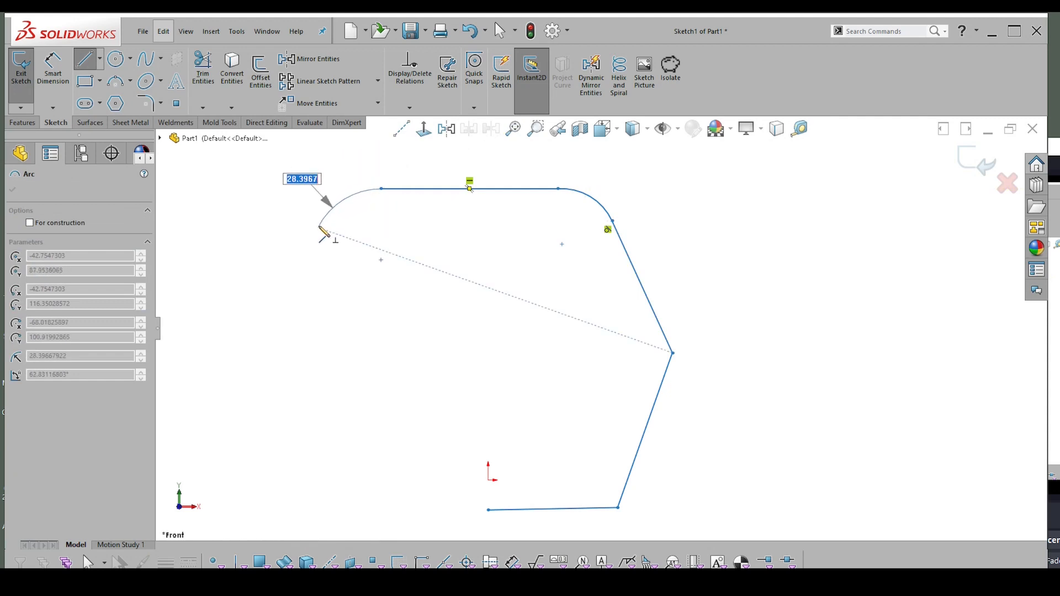
click(320, 227)
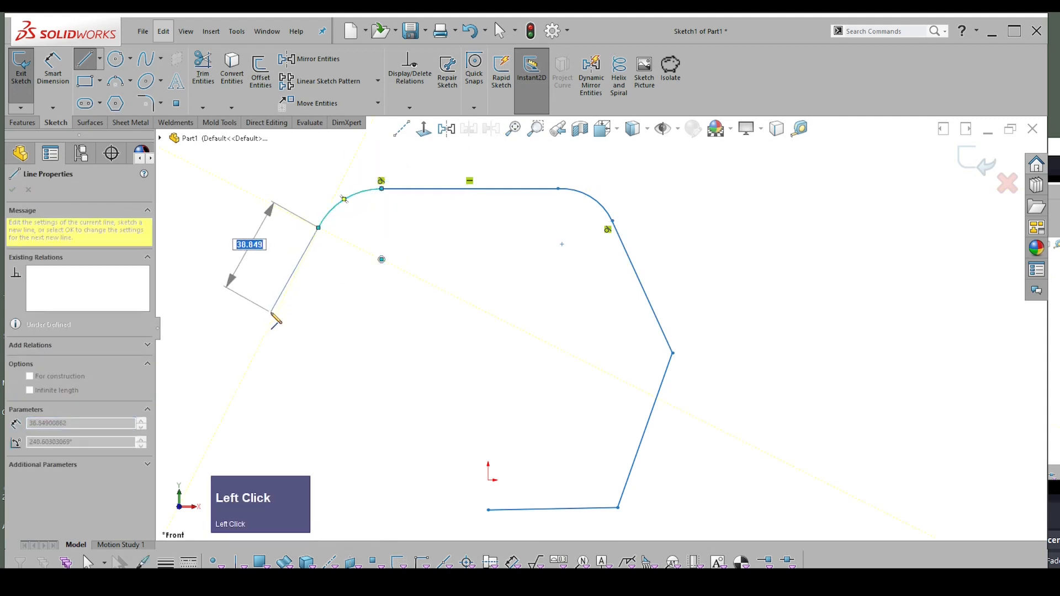
Step: Sketch a line about 39 mm long down to the left, then one down to the right, and end the chain with the profile open
click(274, 317)
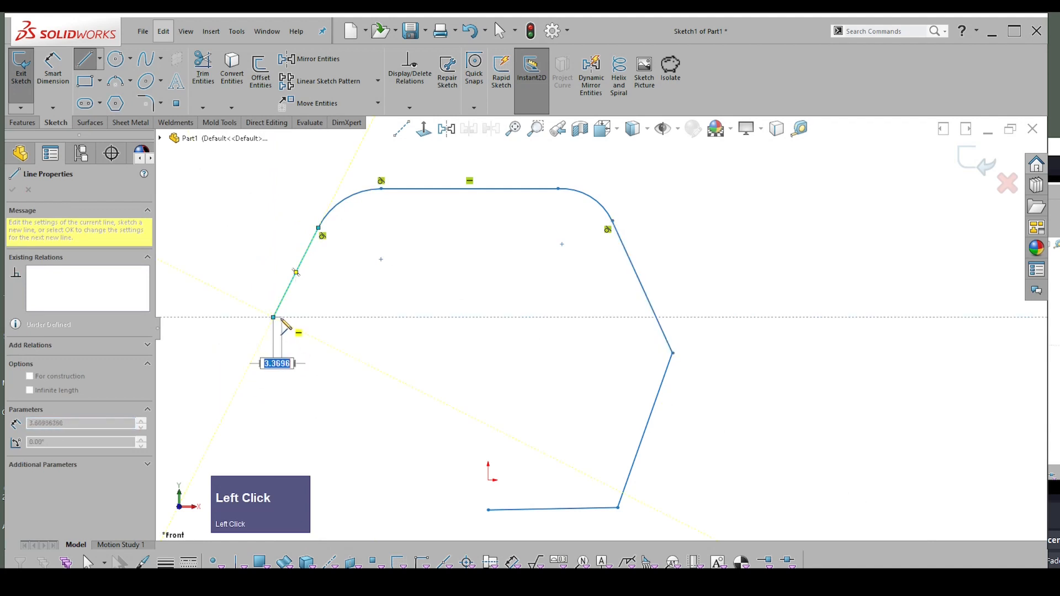
mouse_move(275, 319)
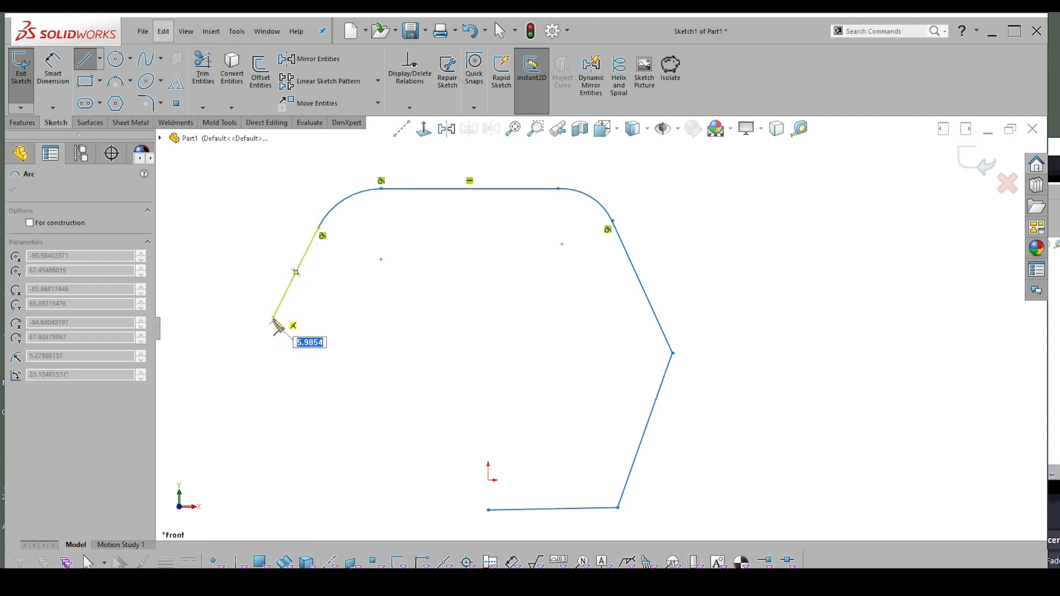
click(275, 319)
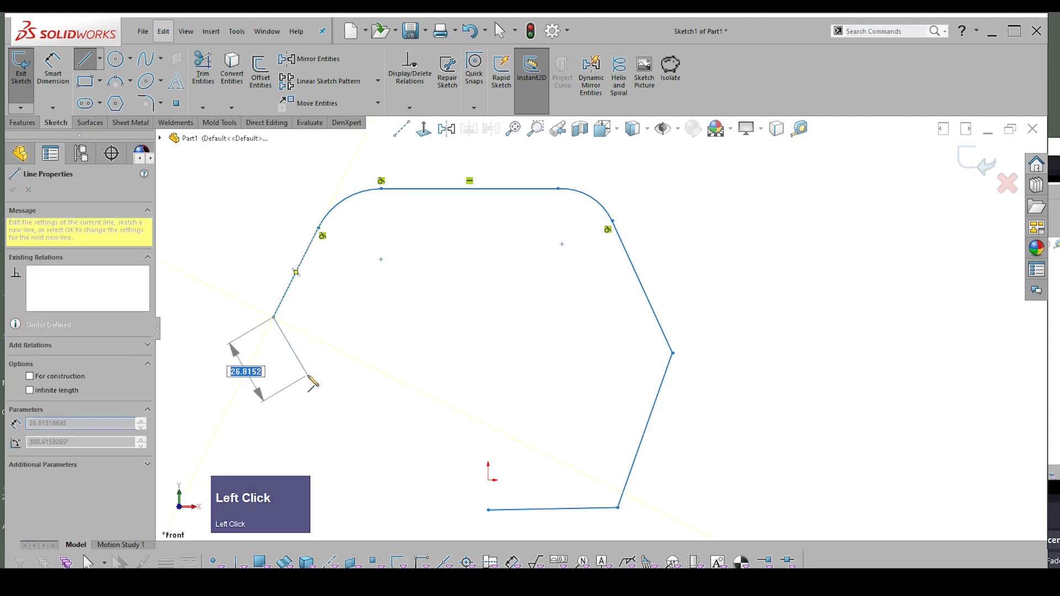
click(331, 473)
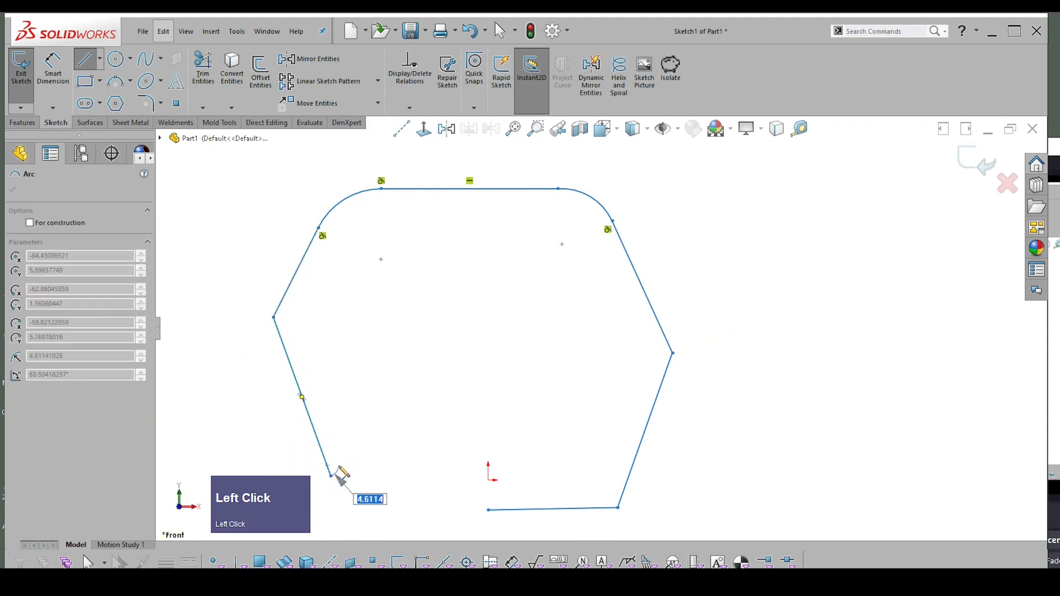
right_click(349, 454)
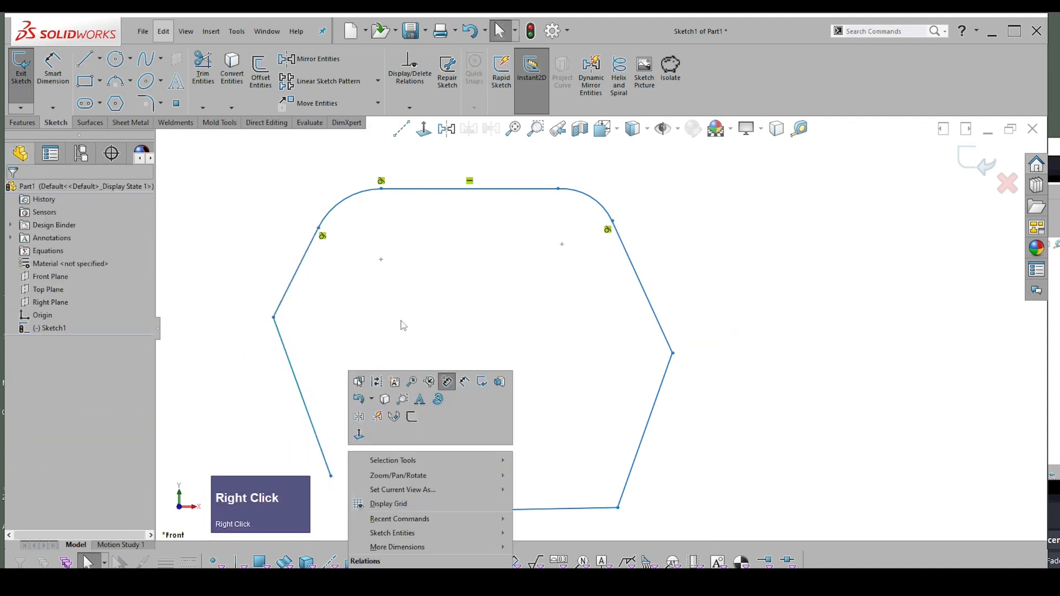
Step: Reshape the profile by moving the right endpoint of the horizontal top line slightly up and inward
scroll(448, 329, down, 3)
scroll(592, 366, down, 2)
scroll(607, 335, up, 2)
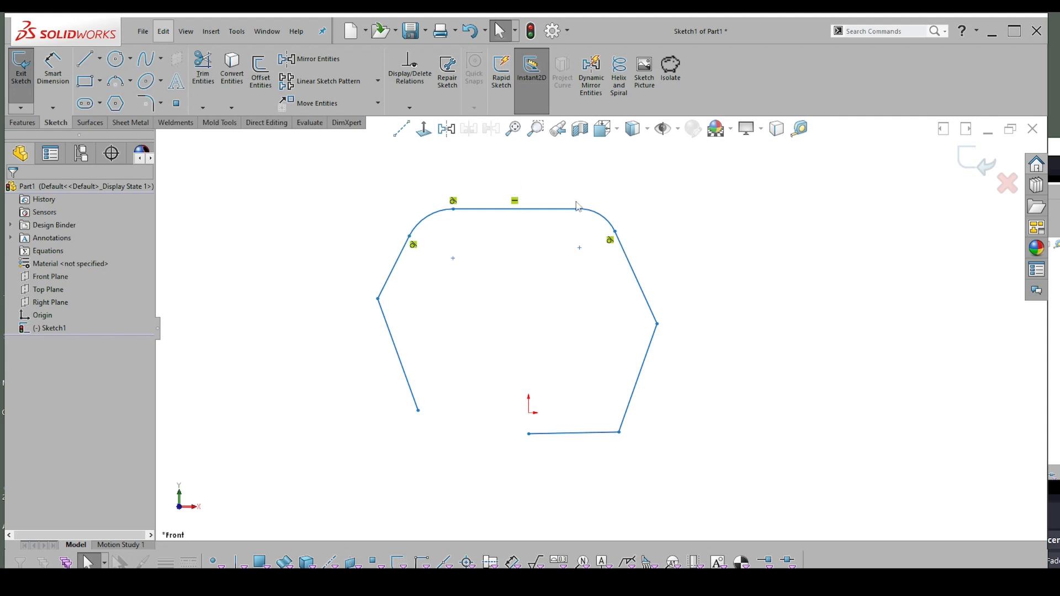
mouse_move(577, 211)
mouse_down()
mouse_move(578, 183)
mouse_move(576, 262)
mouse_move(519, 237)
mouse_move(568, 213)
mouse_move(587, 188)
mouse_move(575, 199)
mouse_move(574, 236)
mouse_move(562, 197)
mouse_up()
click(676, 217)
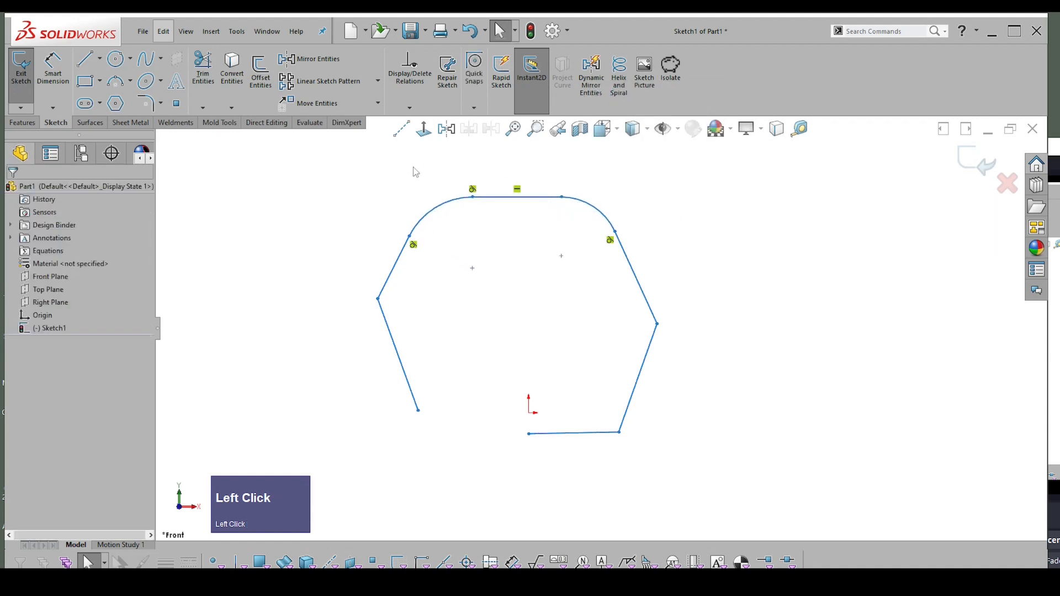
Step: Hide the sketch relation symbols and show them again
click(678, 130)
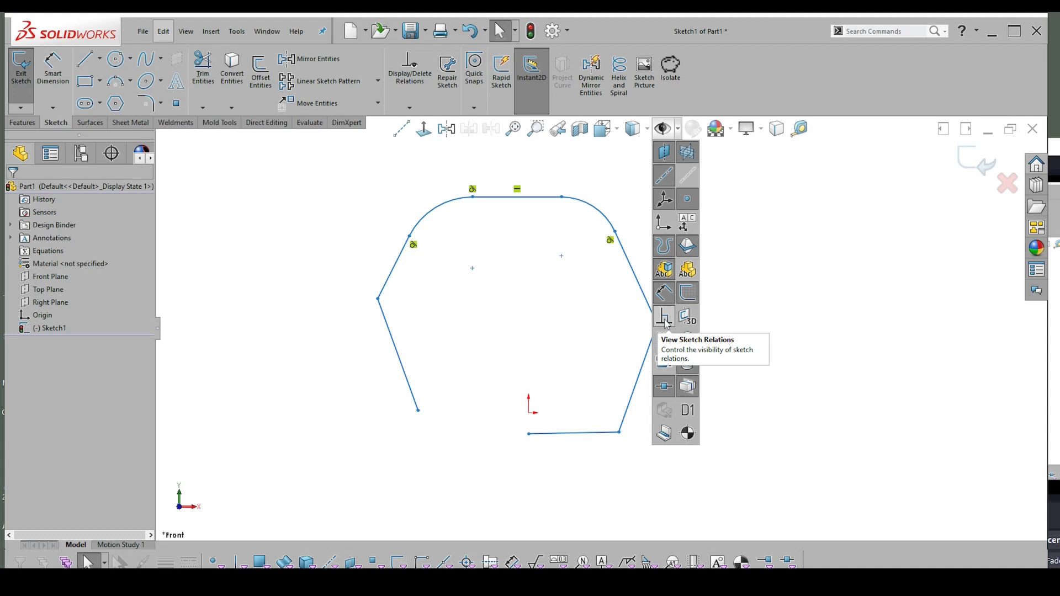
click(666, 318)
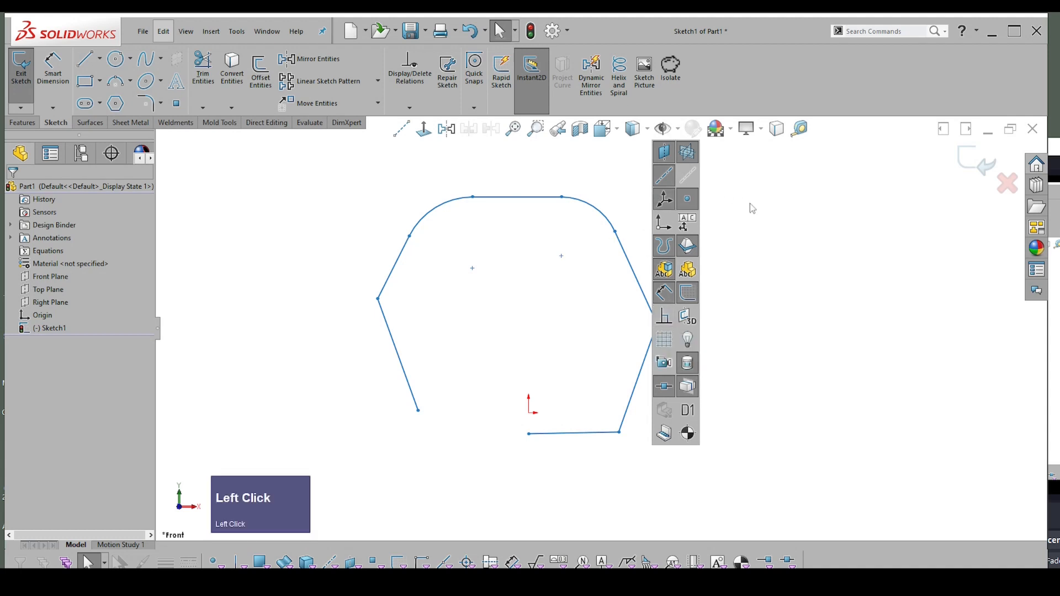
click(666, 317)
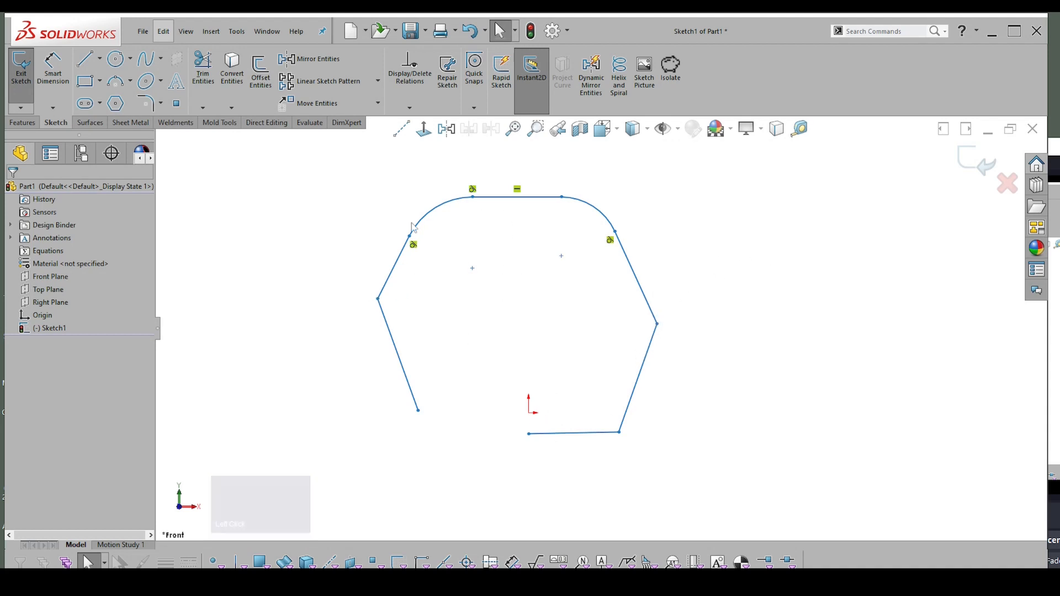
Step: Extend the open lower-left and bottom lines with Power trim until they cross, and trim the excess to close the profile
right_click(760, 371)
right_drag(760, 371, 721, 405)
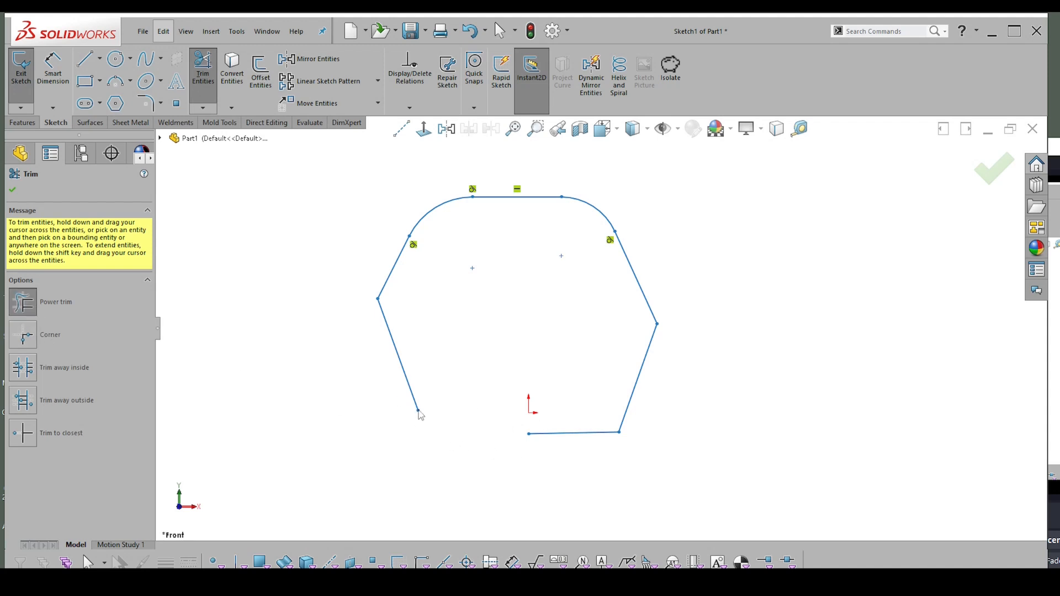
drag(419, 413, 448, 493)
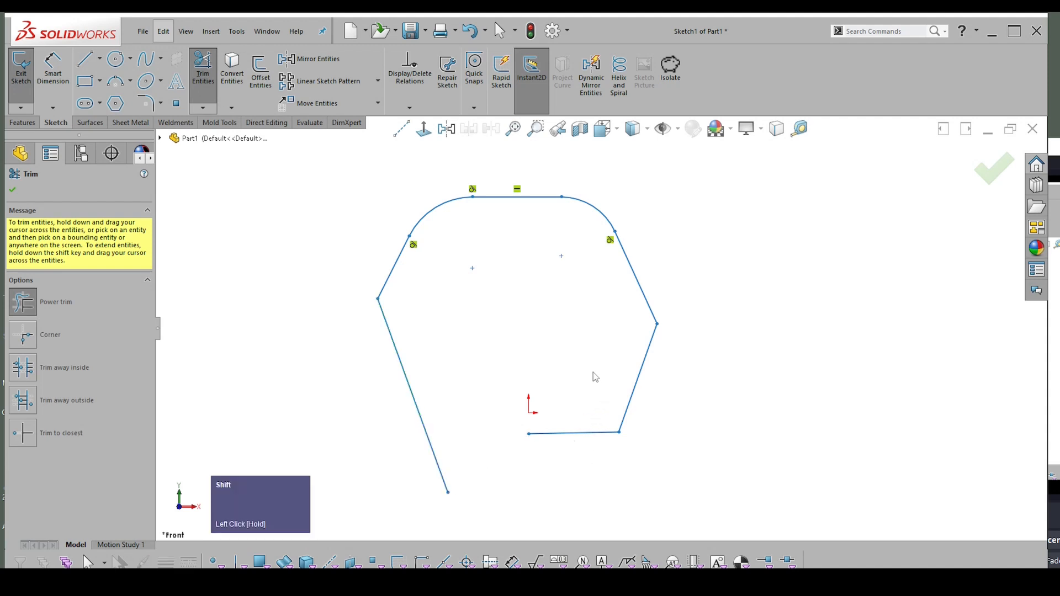
shift+drag(592, 375, 564, 495)
mouse_move(499, 458)
mouse_down()
mouse_move(468, 450)
mouse_move(421, 469)
mouse_up()
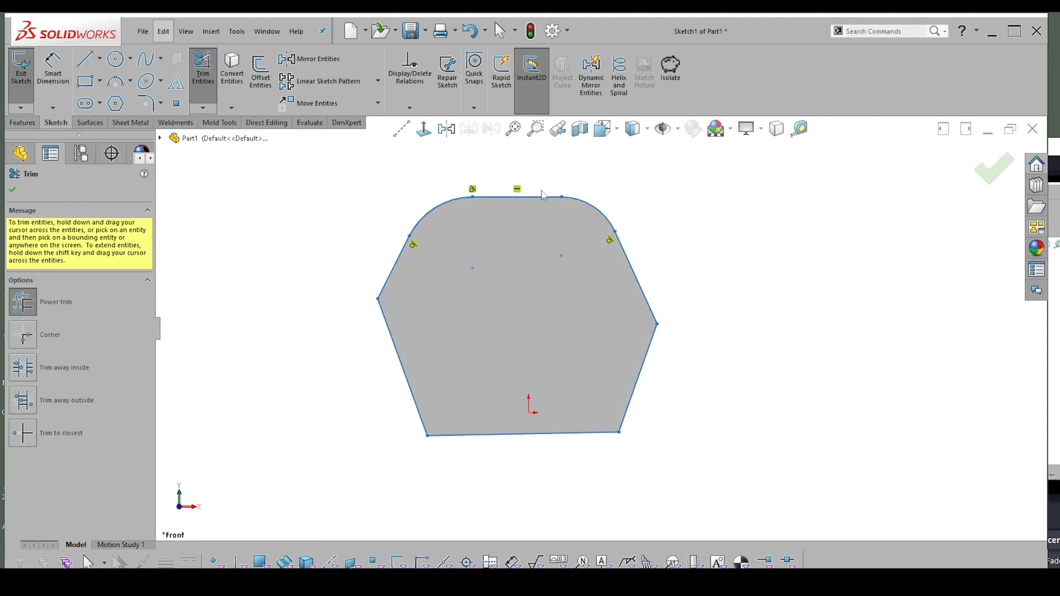
click(739, 331)
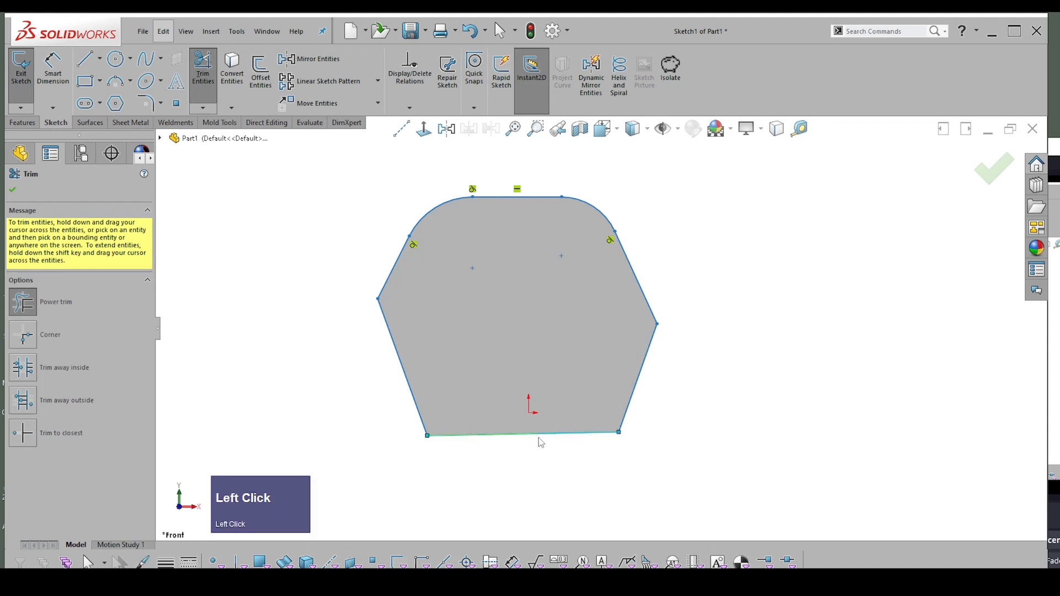
key(Escape)
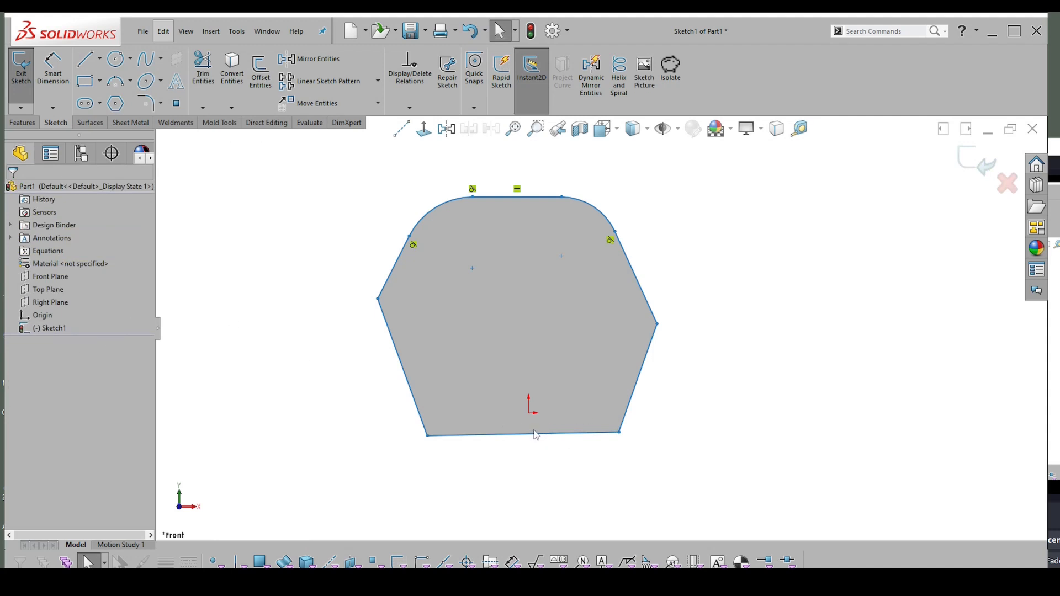
Step: Add a Horizontal relation to the bottom line of the profile
click(537, 435)
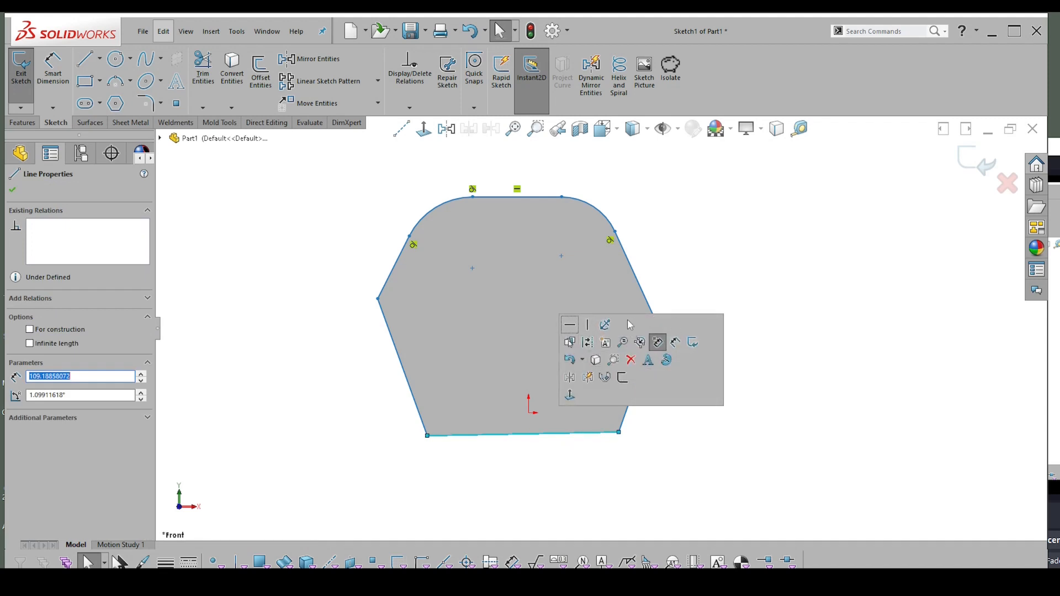
click(570, 325)
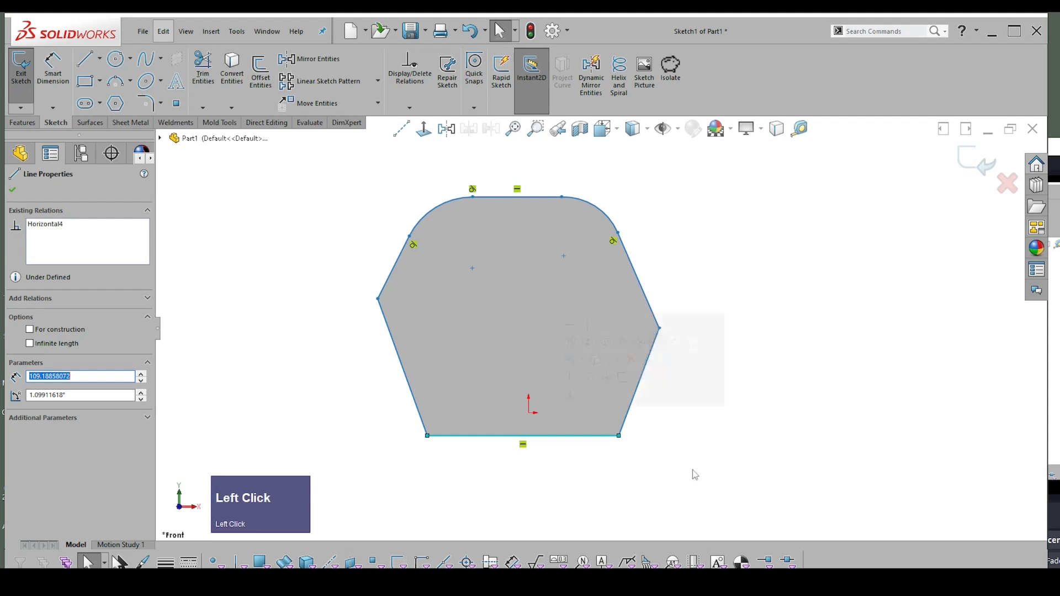
click(710, 440)
Step: Draw a vertical centerline from the origin up to just above the profile's top line
right_click(699, 437)
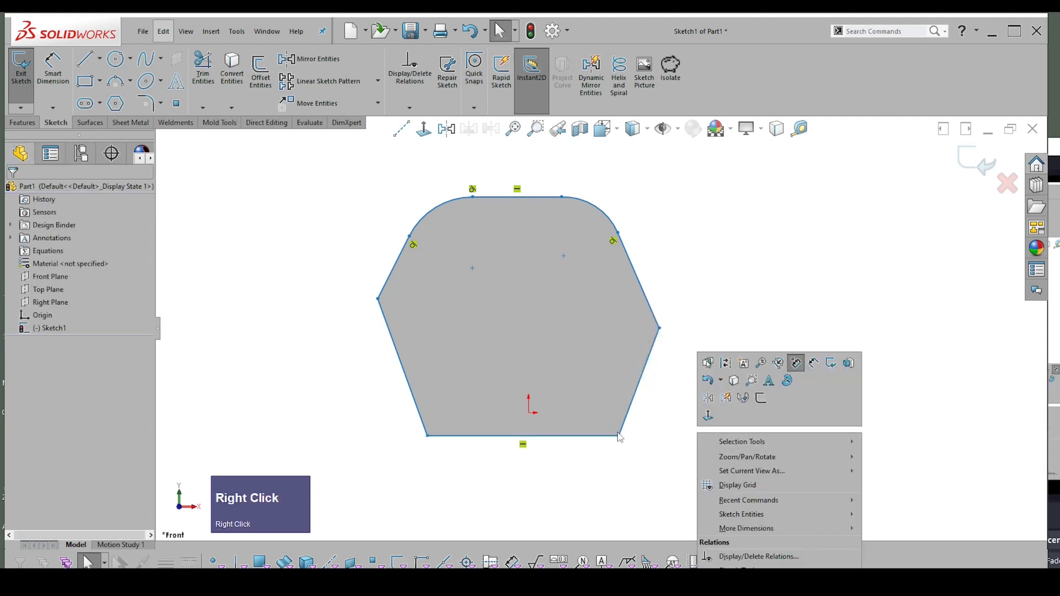
click(670, 428)
right_drag(671, 425, 723, 420)
click(755, 458)
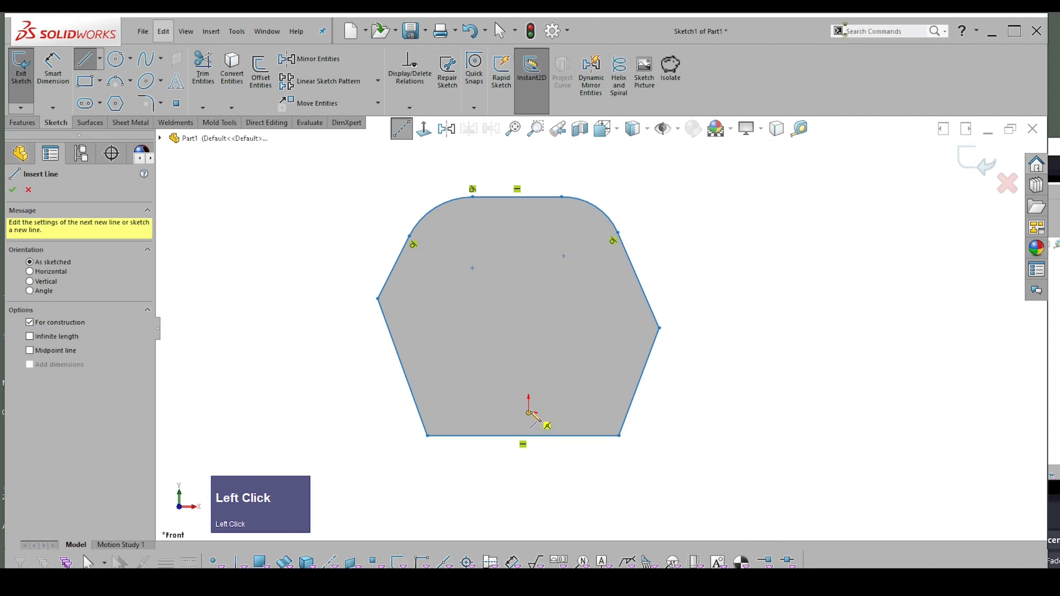
mouse_move(529, 413)
mouse_down()
mouse_move(541, 325)
mouse_move(530, 164)
mouse_up()
key(Escape)
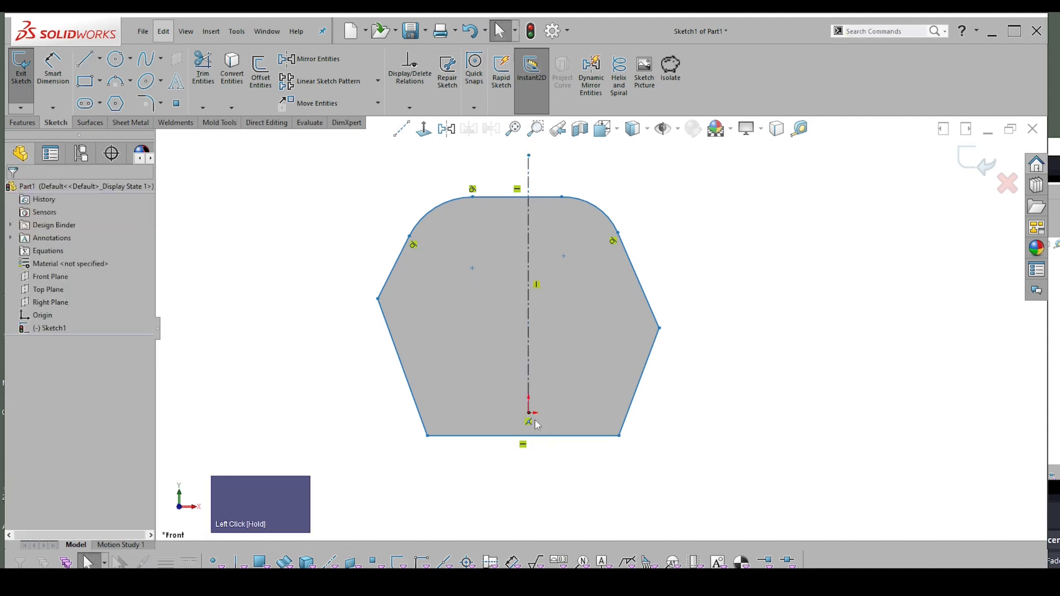
scroll(534, 422, up, 3)
scroll(536, 414, up, 2)
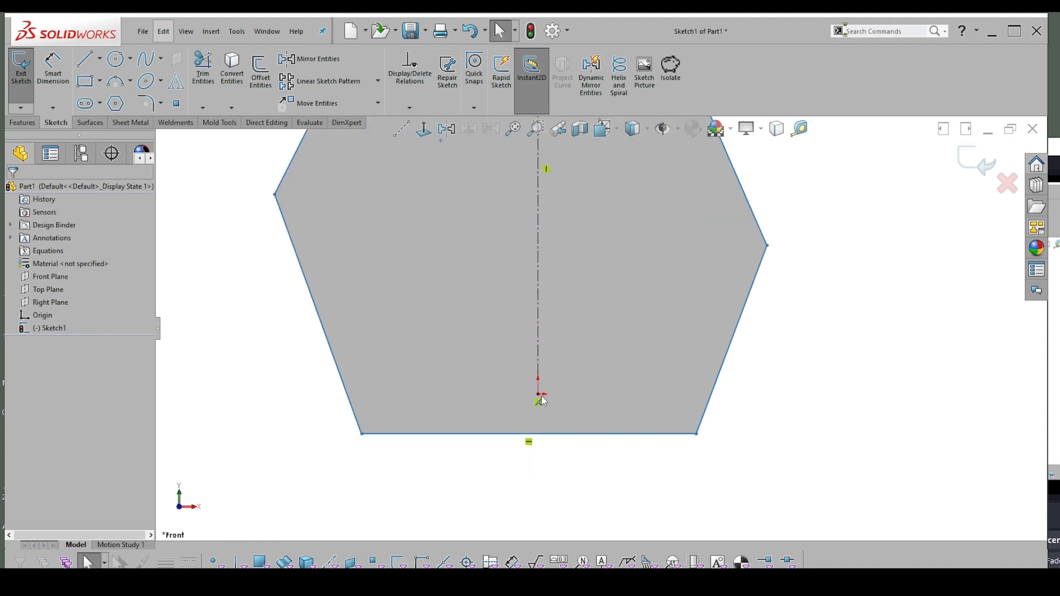
Step: Draw a short horizontal centerline about 4 mm long, level with the origin and slightly to its right
scroll(541, 405, down, 3)
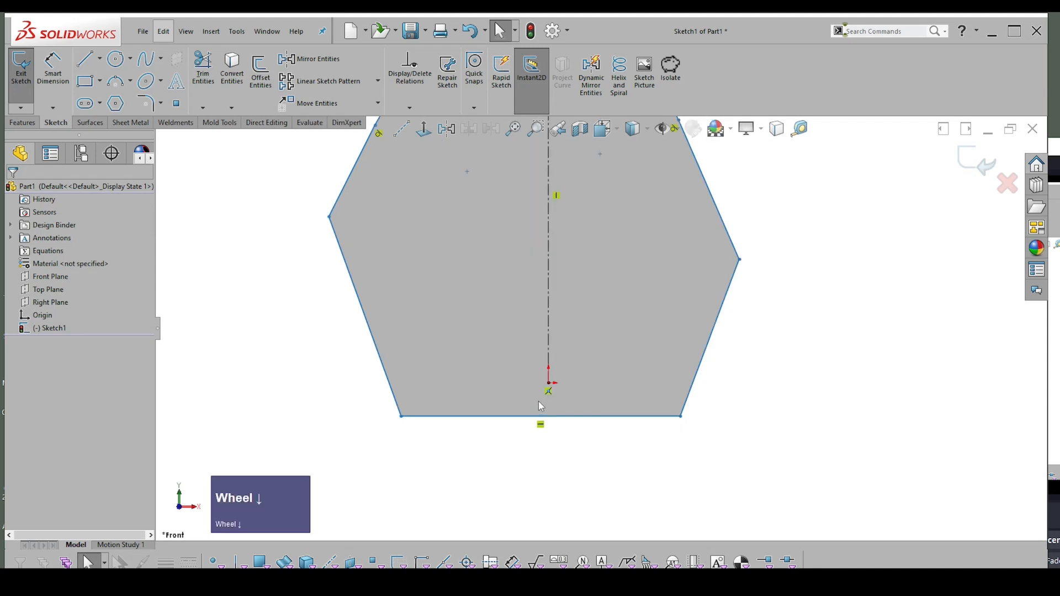
right_drag(724, 369, 812, 384)
click(826, 397)
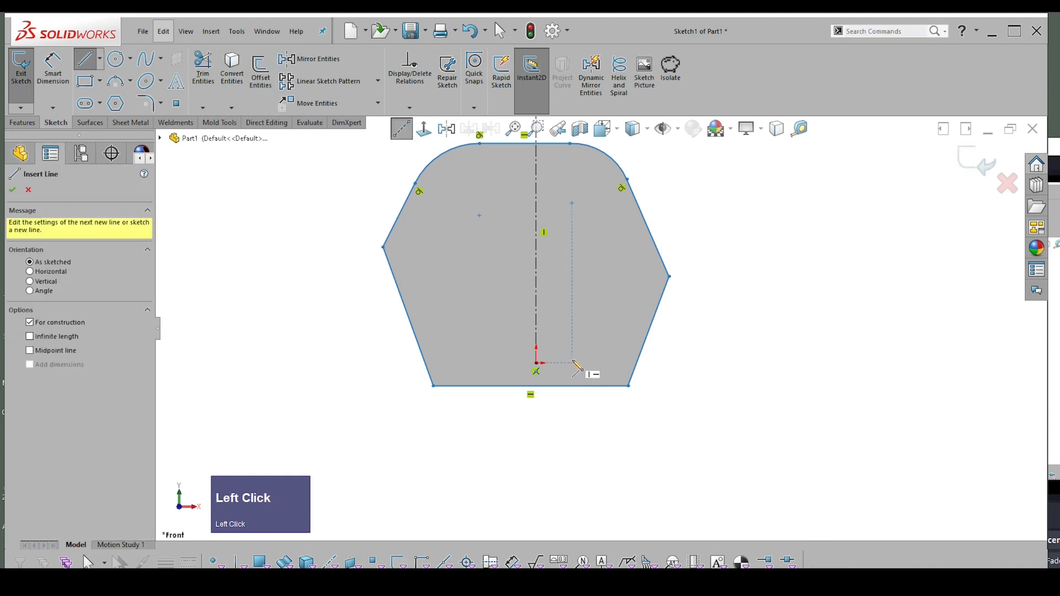
click(537, 363)
click(572, 363)
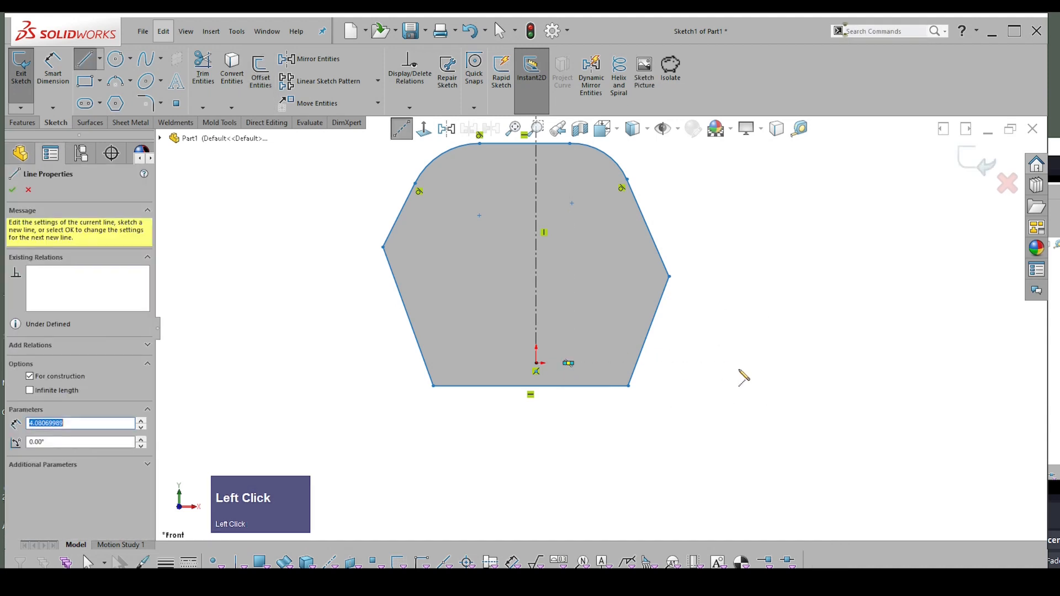
scroll(612, 381, up, 3)
key(Escape)
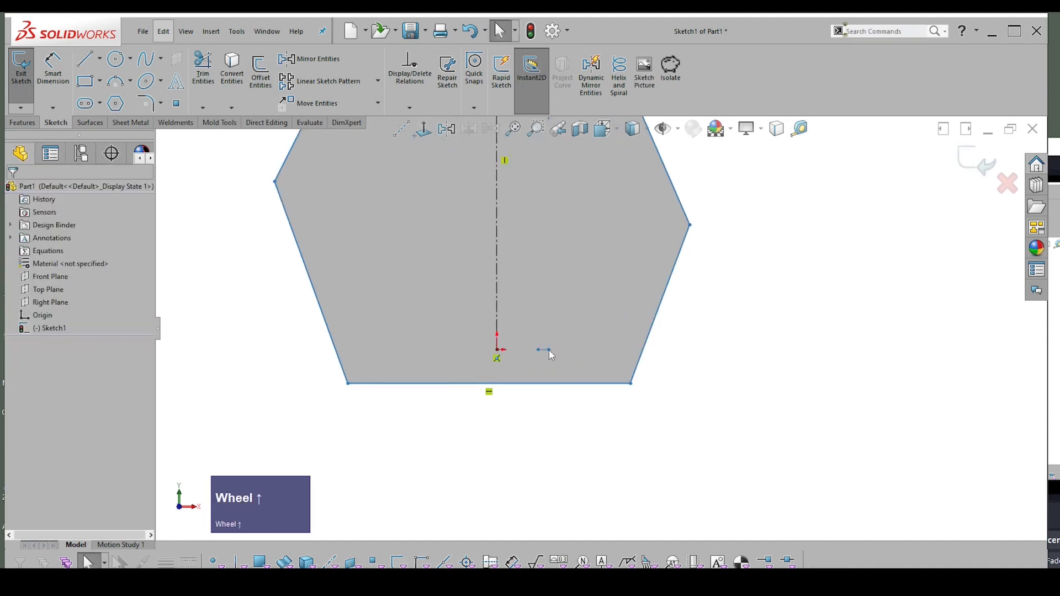
Step: Stretch the short centerline by moving its right endpoint past the profile to about X 114, still level with the origin
click(550, 350)
drag(550, 349, 792, 350)
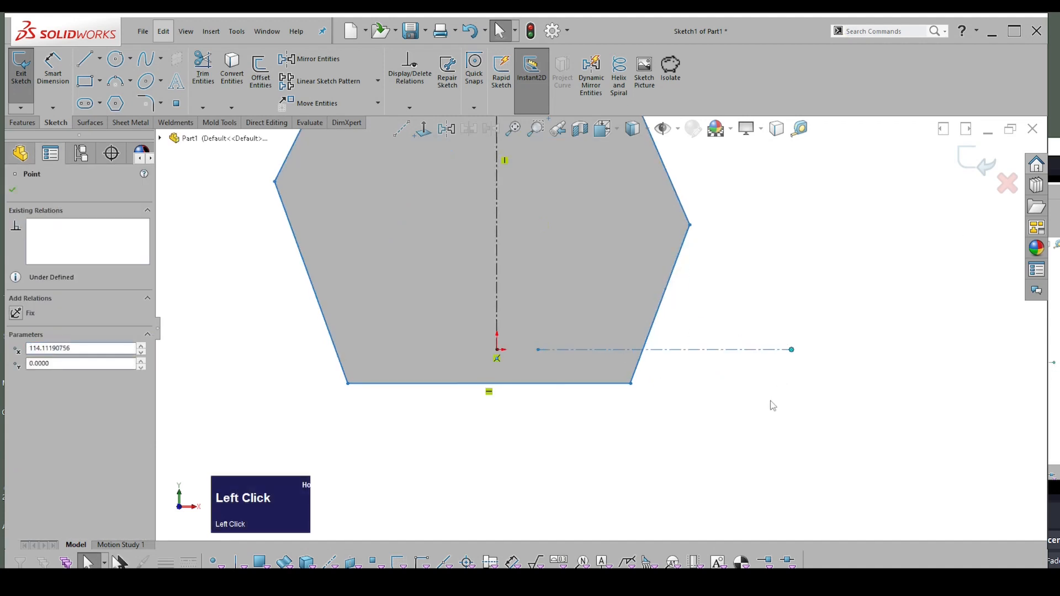
click(772, 406)
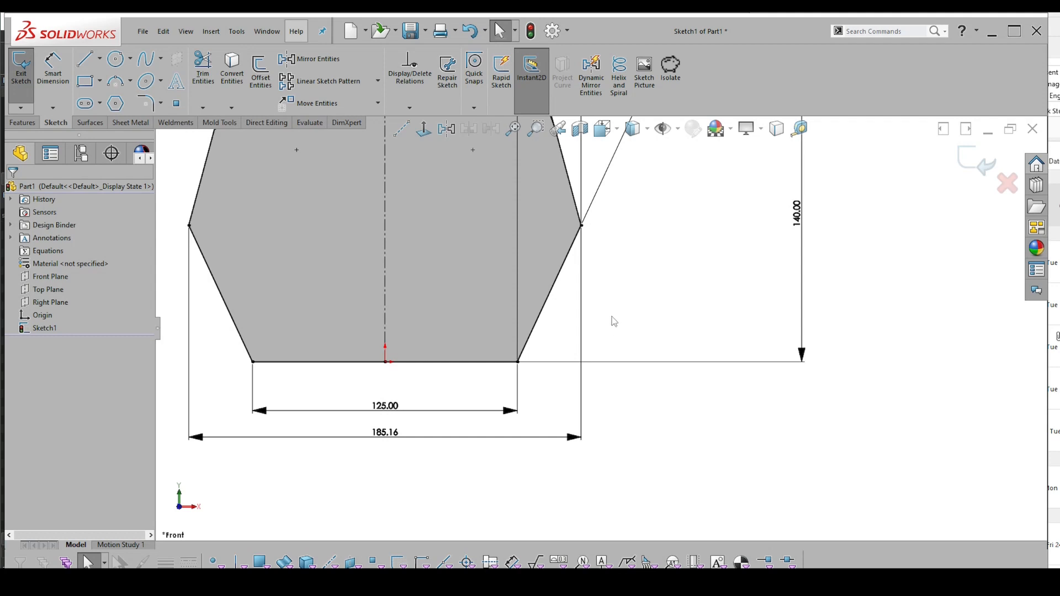
Step: Draw a free-standing horizontal centerline right of the dimensioned profile, starting at about X 134.3, Y 6.5
mouse_move(624, 310)
right_down()
mouse_move(687, 313)
mouse_move(656, 331)
right_up()
click(721, 349)
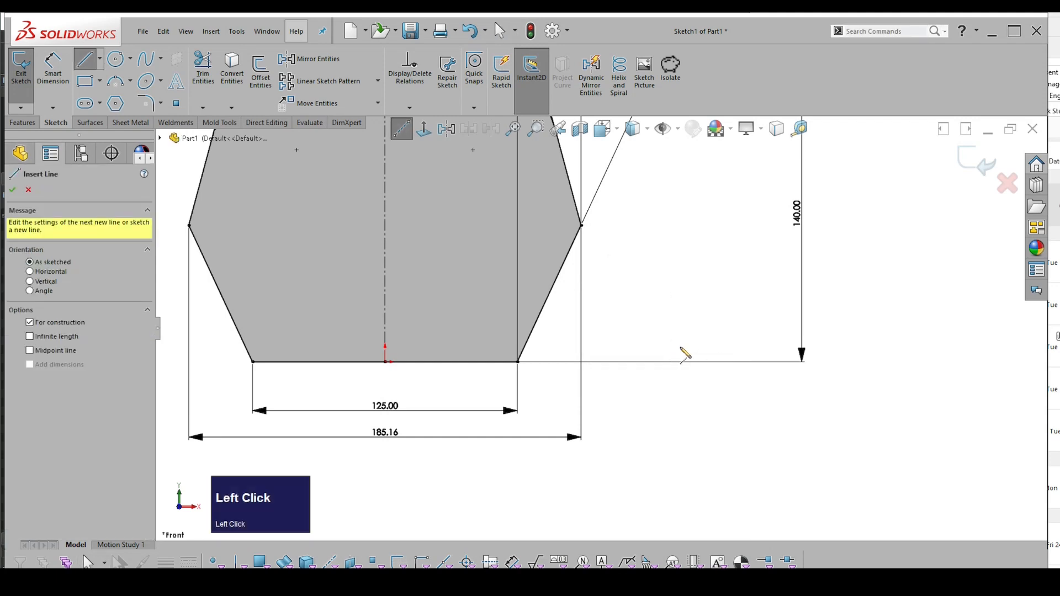
click(669, 348)
click(773, 347)
key(Escape)
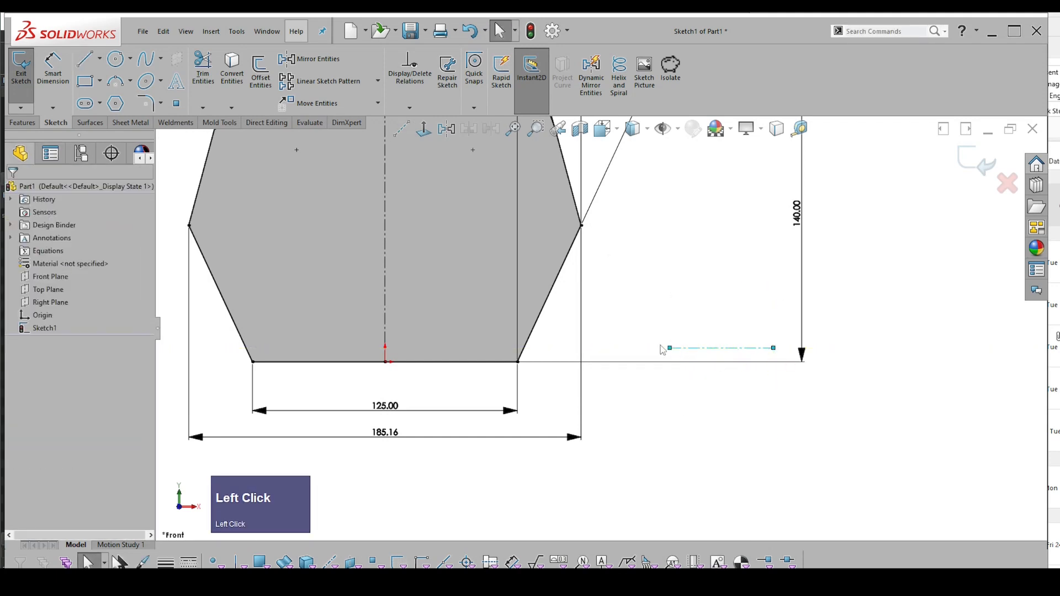
Step: Merge the free-standing centerline's left endpoint with the origin point, and stretch its right endpoint beyond the 140 mm dimension
click(670, 349)
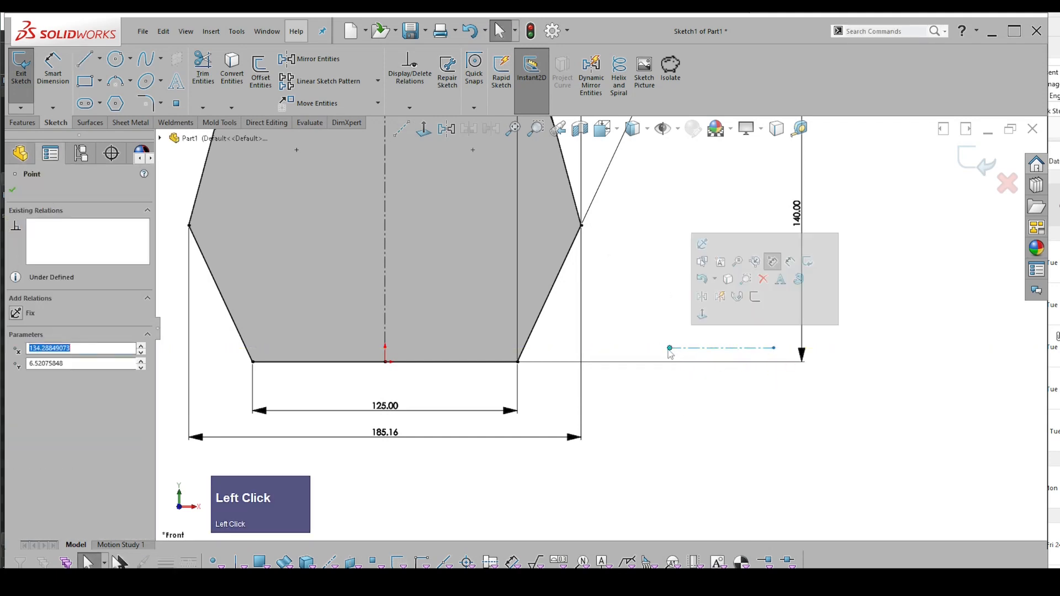
shift+click(385, 362)
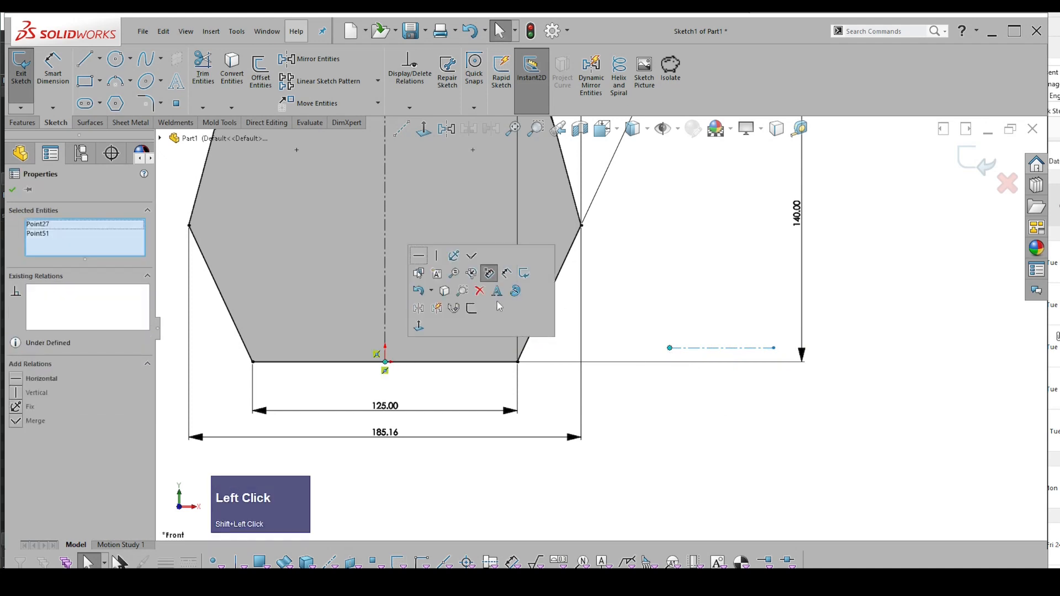
click(476, 257)
click(691, 368)
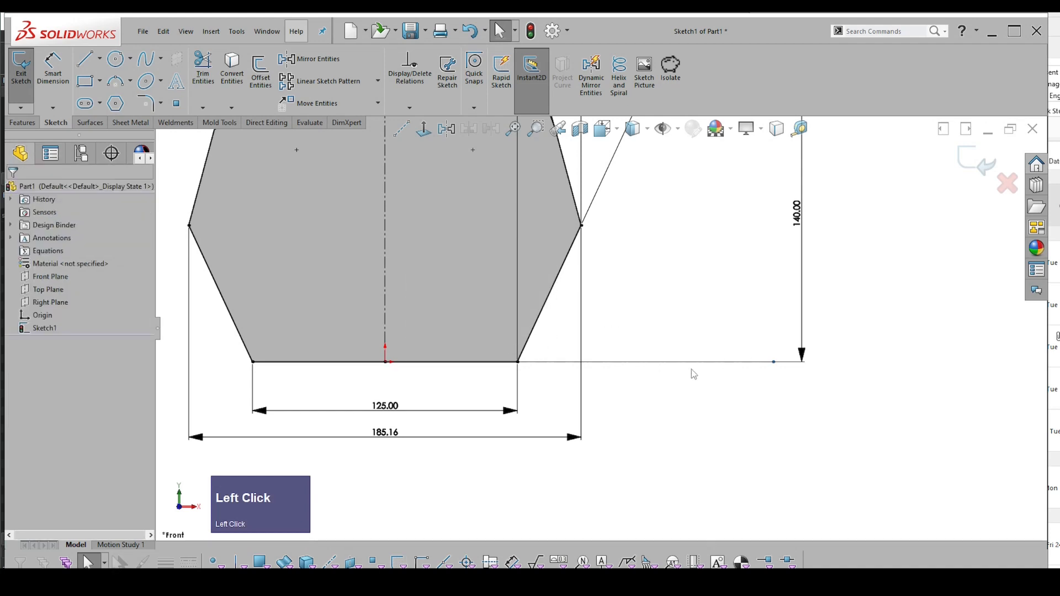
click(773, 361)
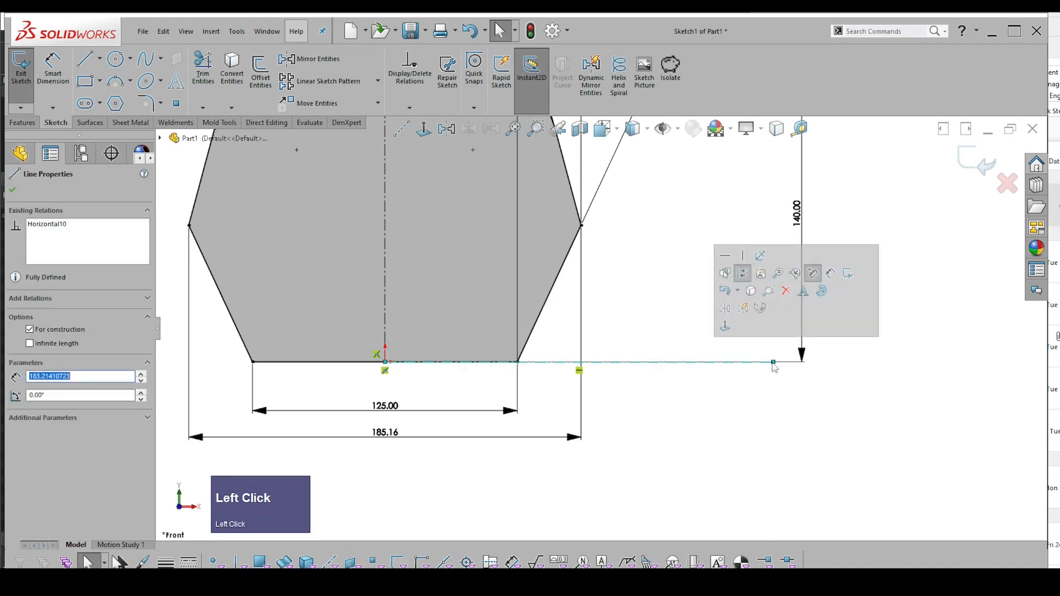
drag(773, 362, 921, 367)
click(889, 374)
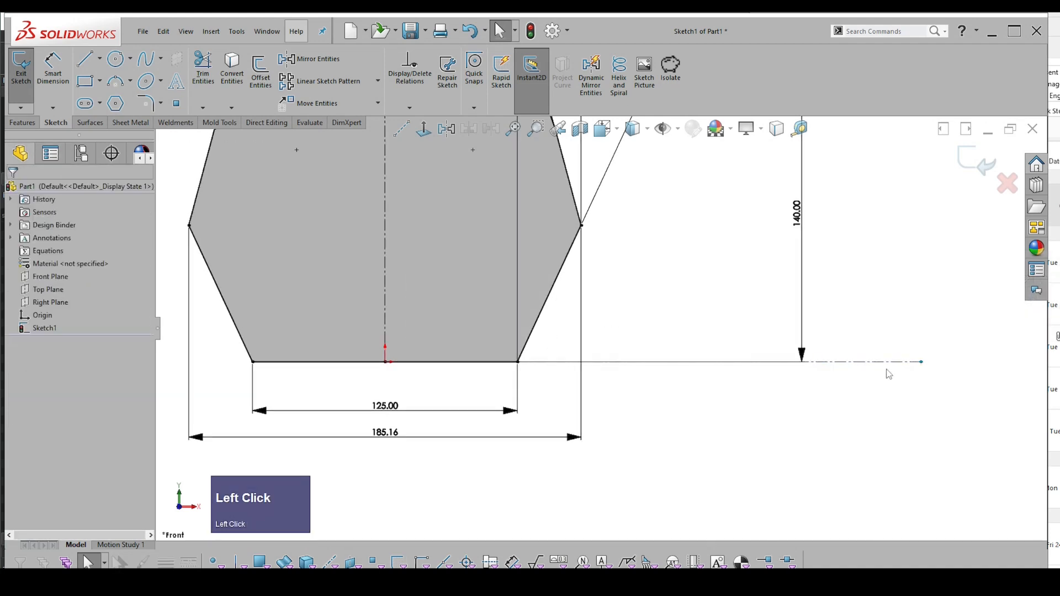
Step: Undo the endpoint stretch and the merge of the centerline with the origin point
key(ctrl+z)
key(ctrl+z)
key(ctrl+z)
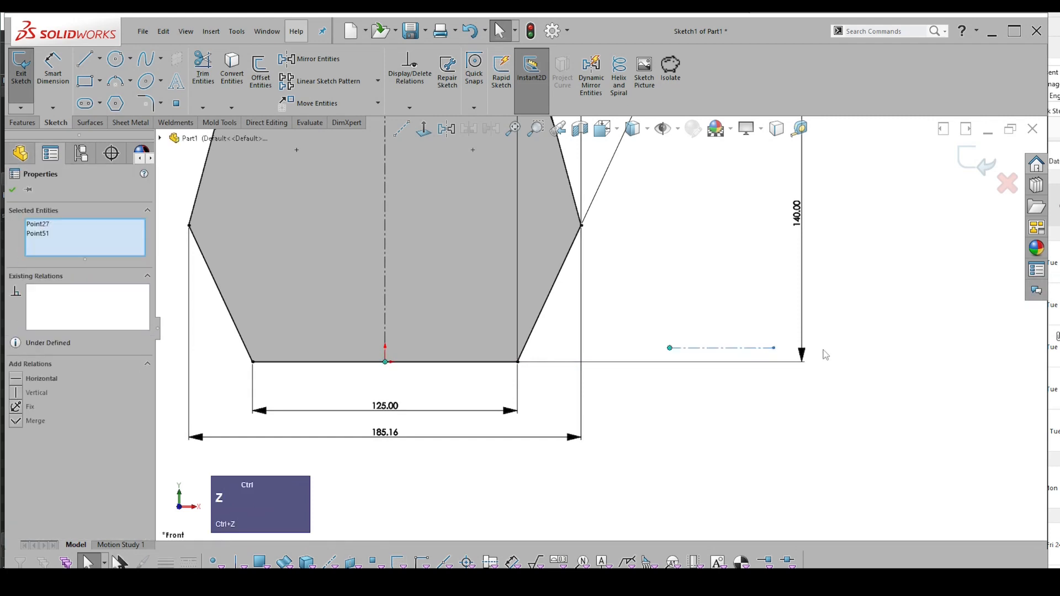
Step: Add a Coincident relation between the free-standing horizontal centerline and the origin point
click(715, 352)
shift+click(387, 364)
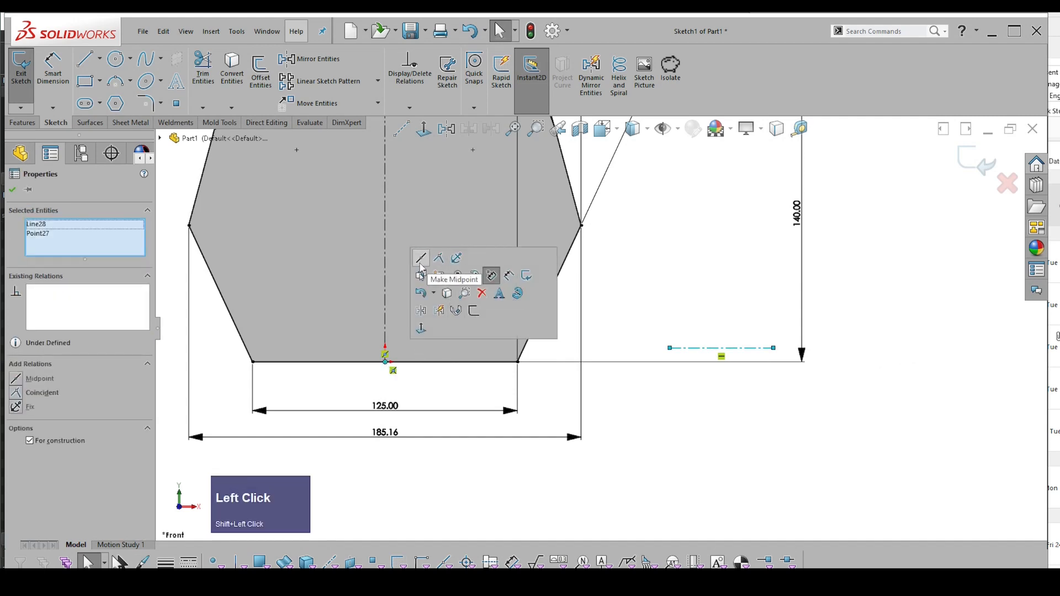
click(439, 258)
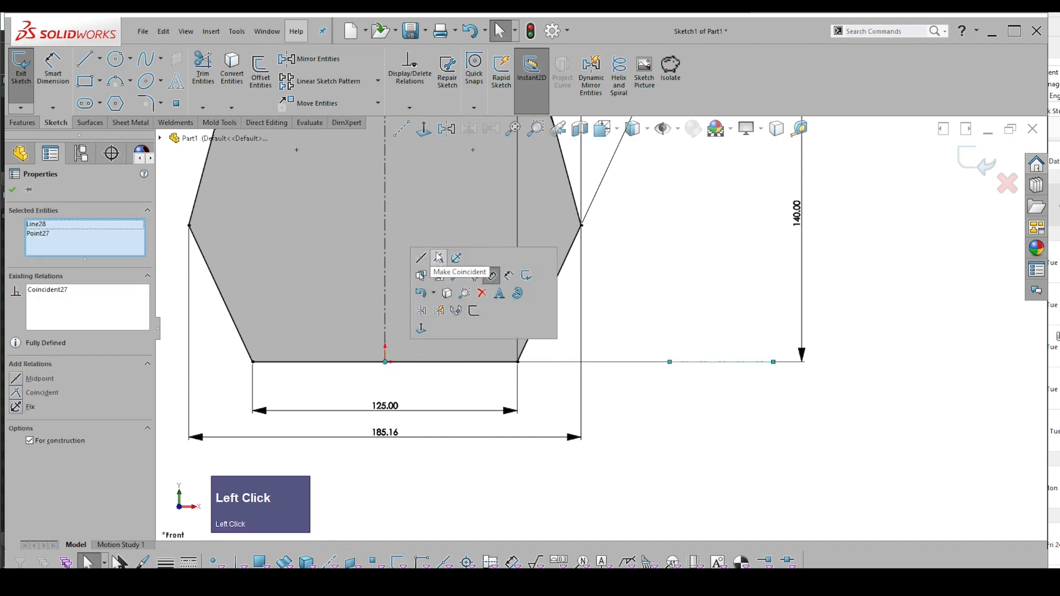
click(690, 339)
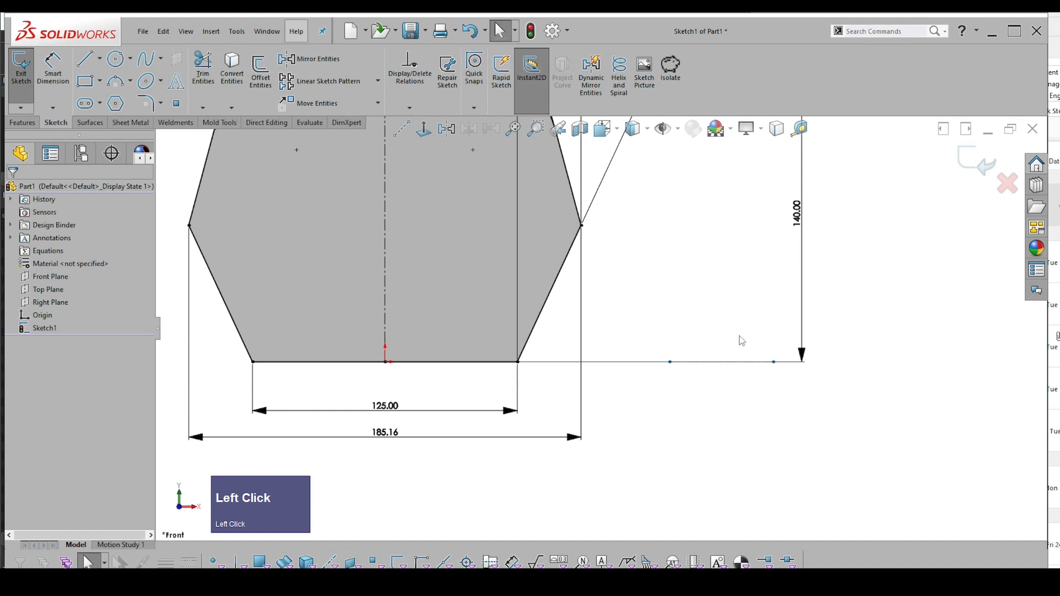
Step: Stretch the coincident centerline by moving its right endpoint outward to about X 252.3
click(713, 363)
click(773, 362)
drag(774, 362, 919, 362)
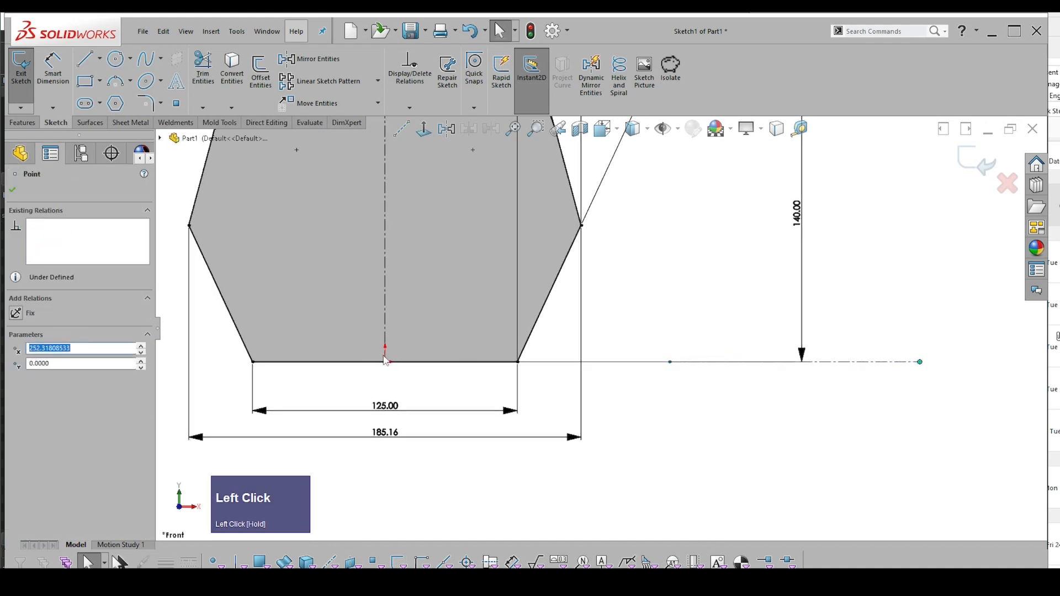
click(877, 395)
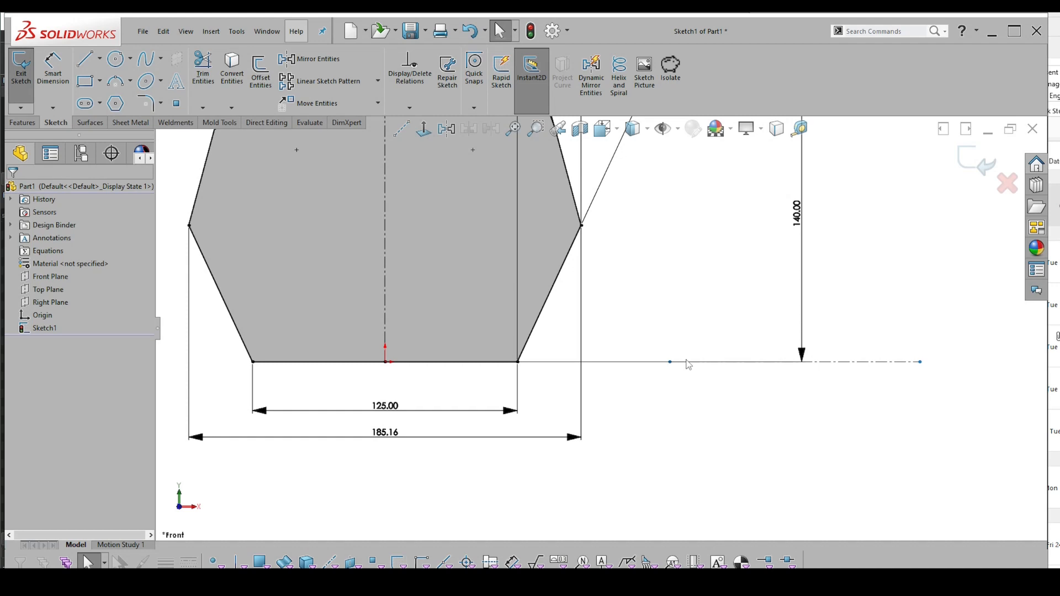
click(688, 365)
key(super)
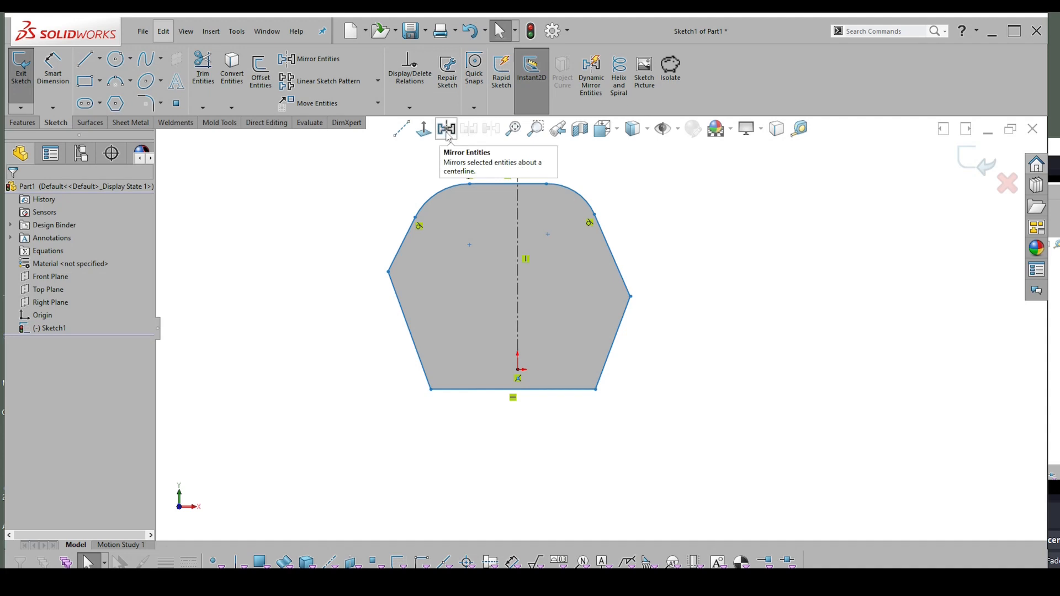
Step: Try a Horizontal relation on the two lines forming the profile's right side, and undo it
scroll(535, 241, down, 1)
scroll(597, 226, up, 1)
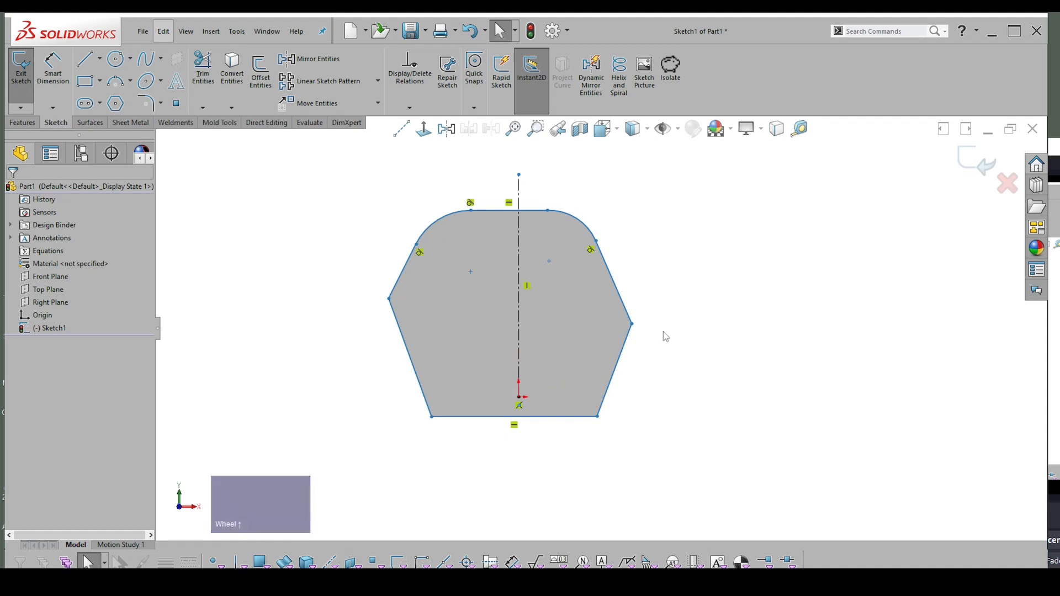
click(628, 341)
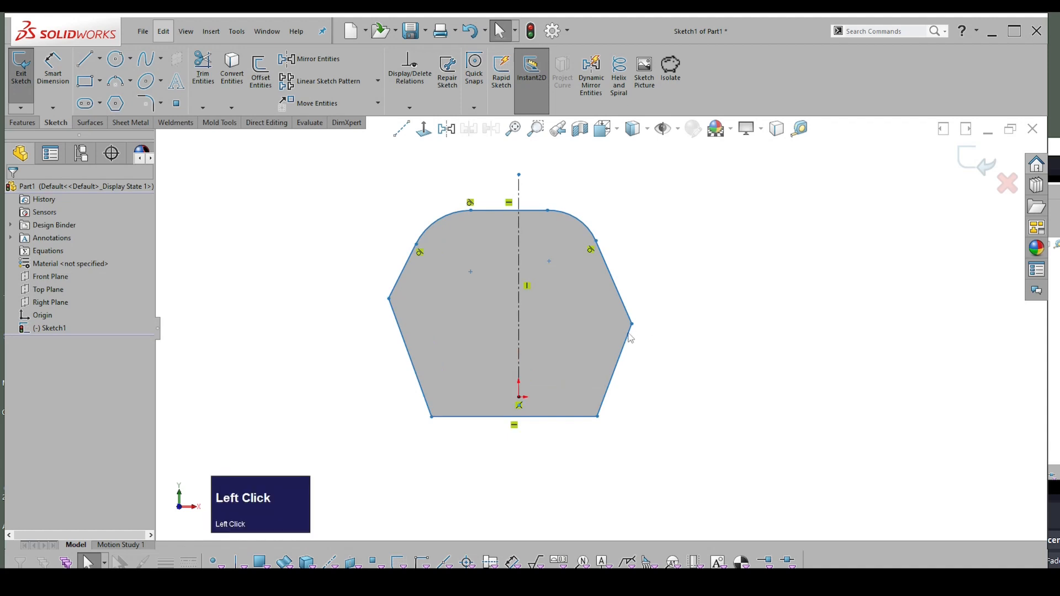
shift+click(623, 298)
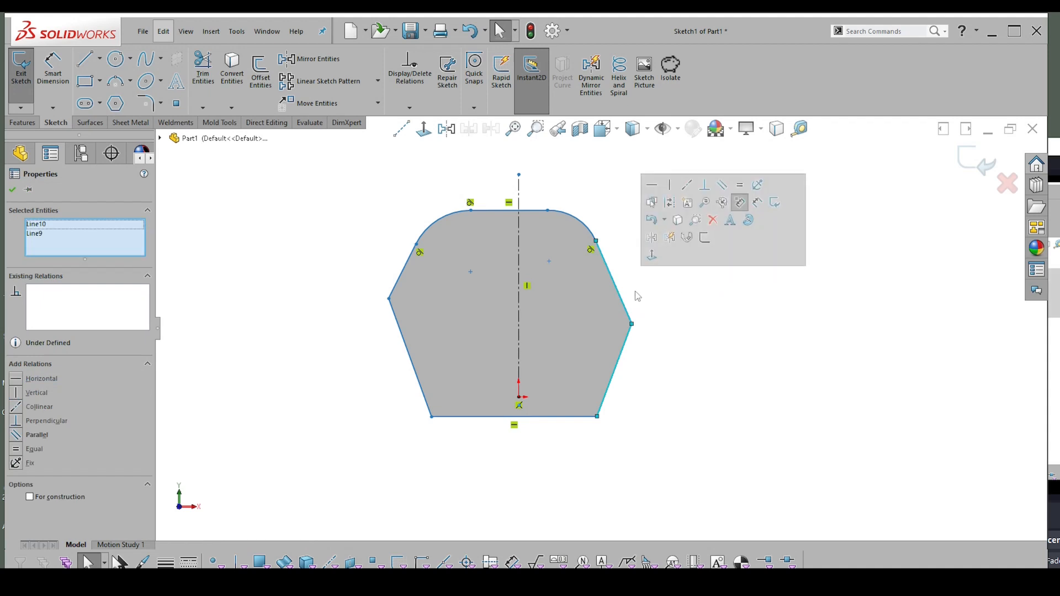
click(645, 309)
click(633, 326)
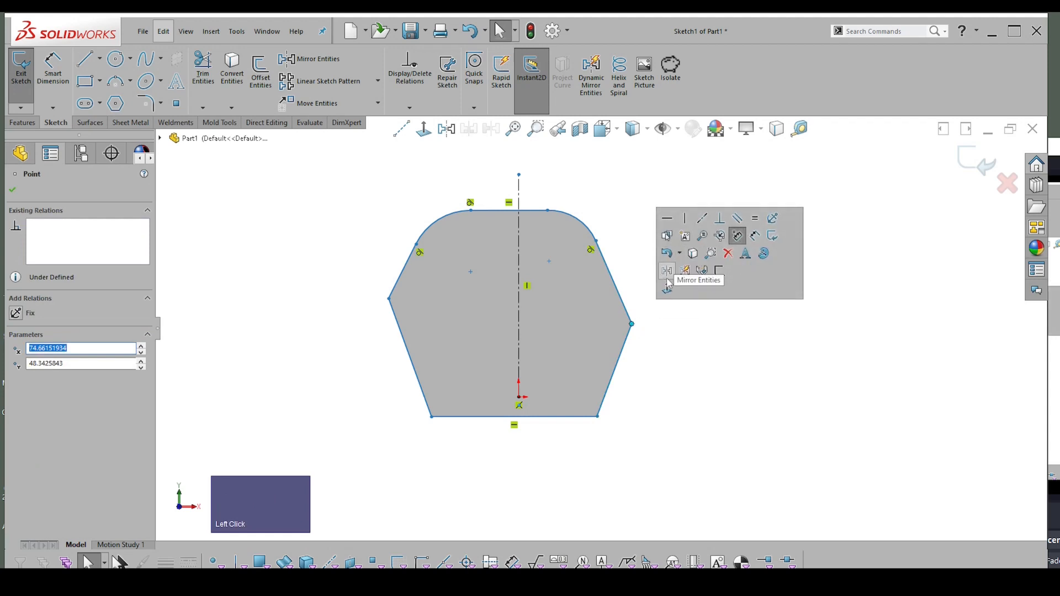
click(670, 220)
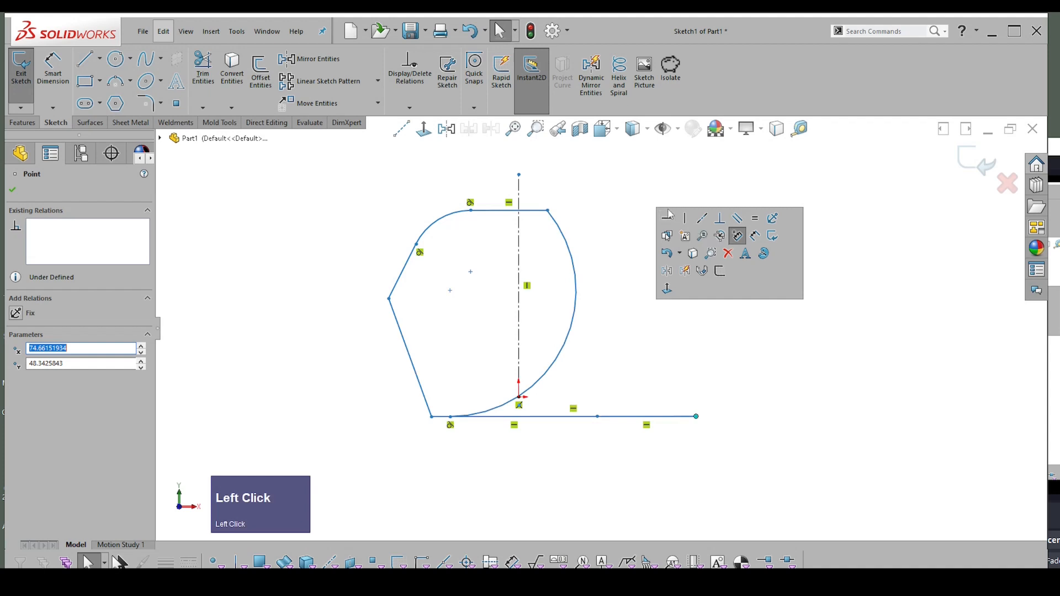
key(ctrl+z)
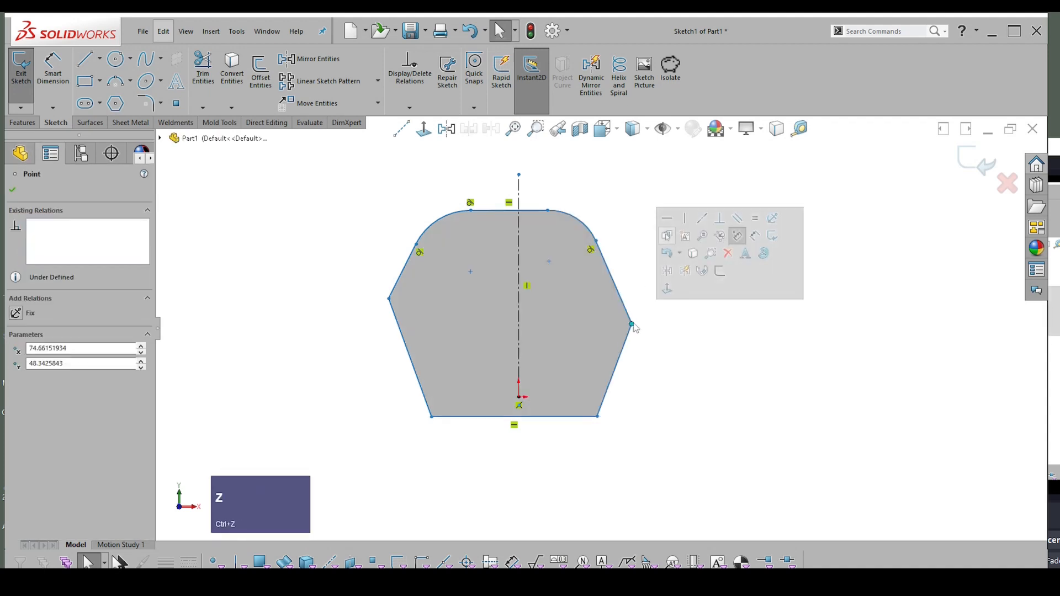
Step: Try a Collinear and a Perpendicular relation on the profile's two right-side lines, undoing each one
click(706, 222)
scroll(674, 302, down, 1)
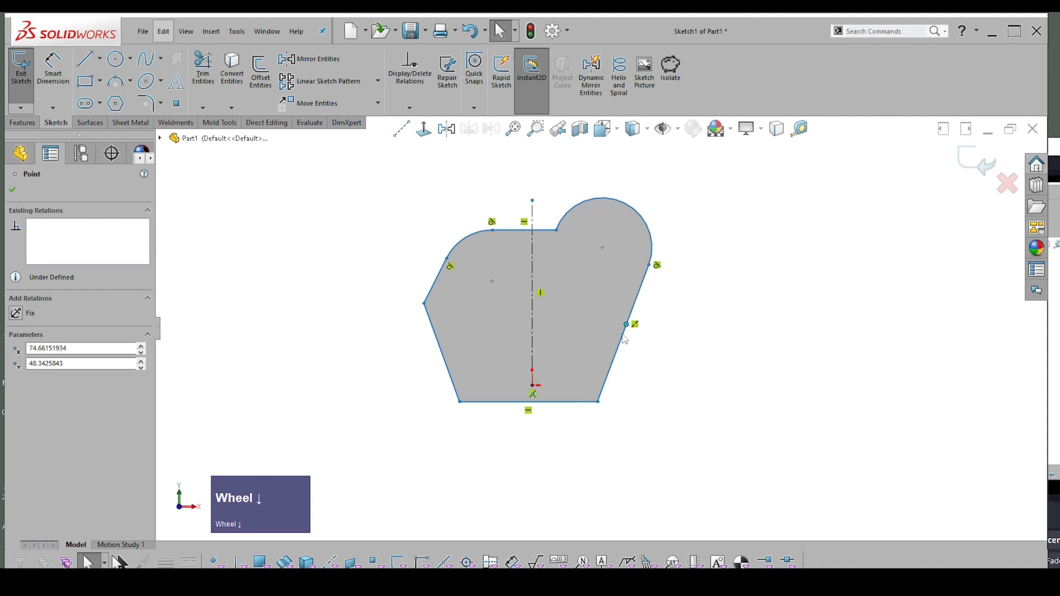
scroll(681, 275, up, 1)
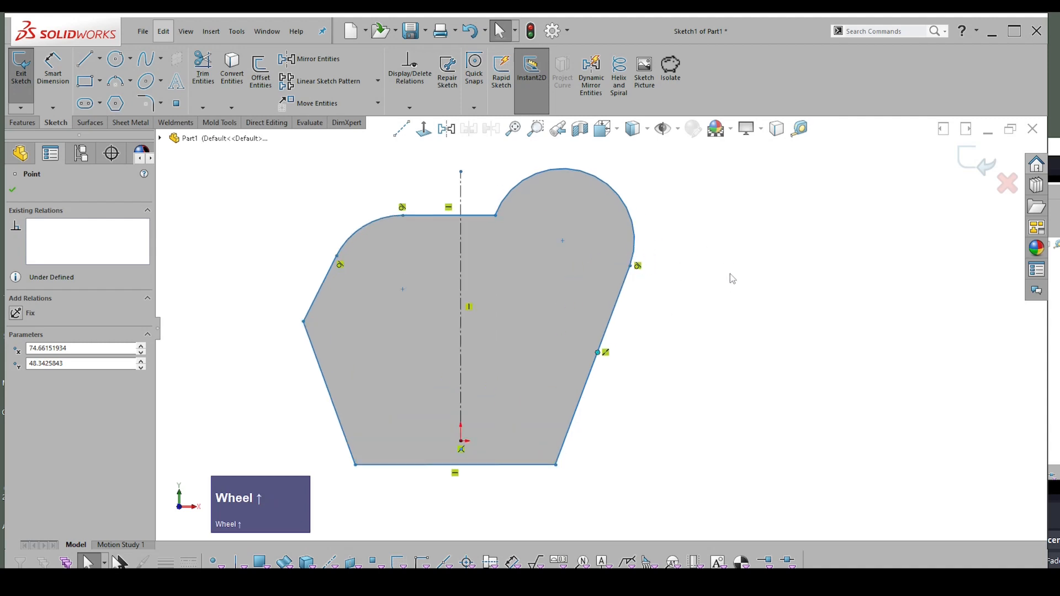
key(ctrl+z)
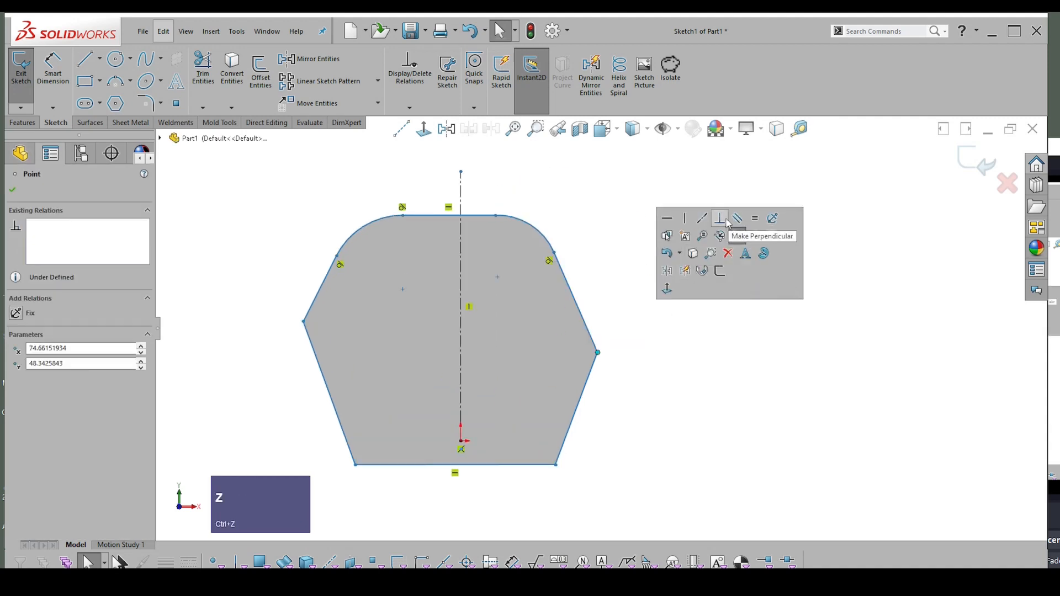
click(721, 222)
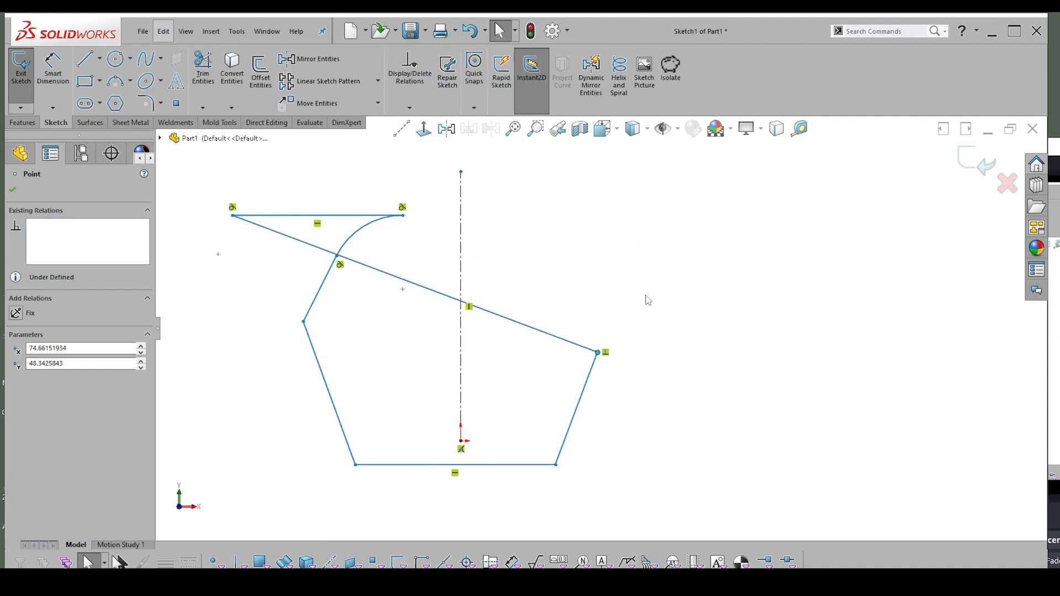
key(ctrl+z)
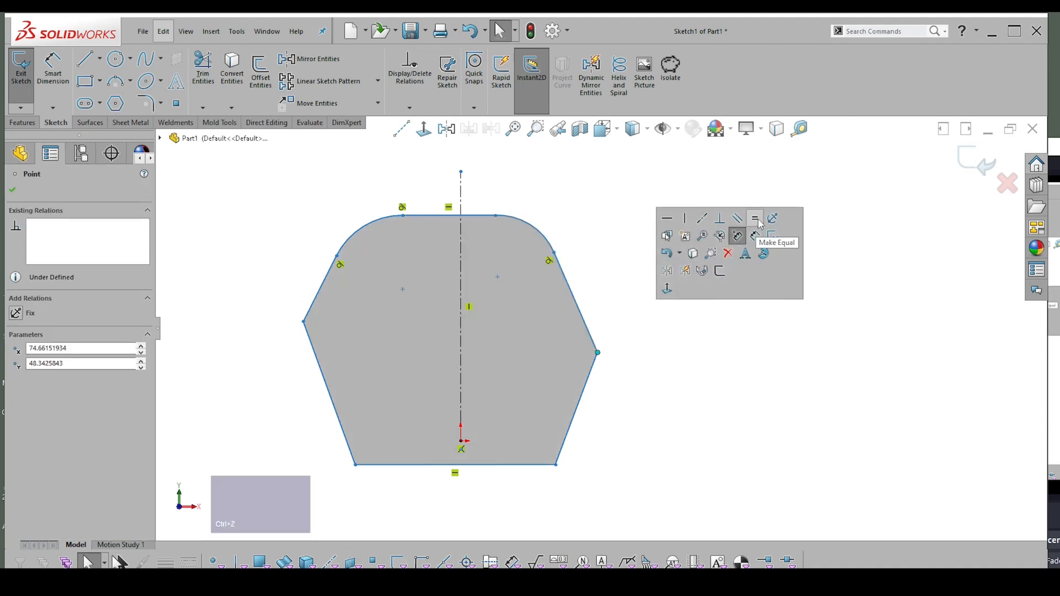
Step: Add an Equal relation between the upper and lower lines on the profile's right side
click(756, 219)
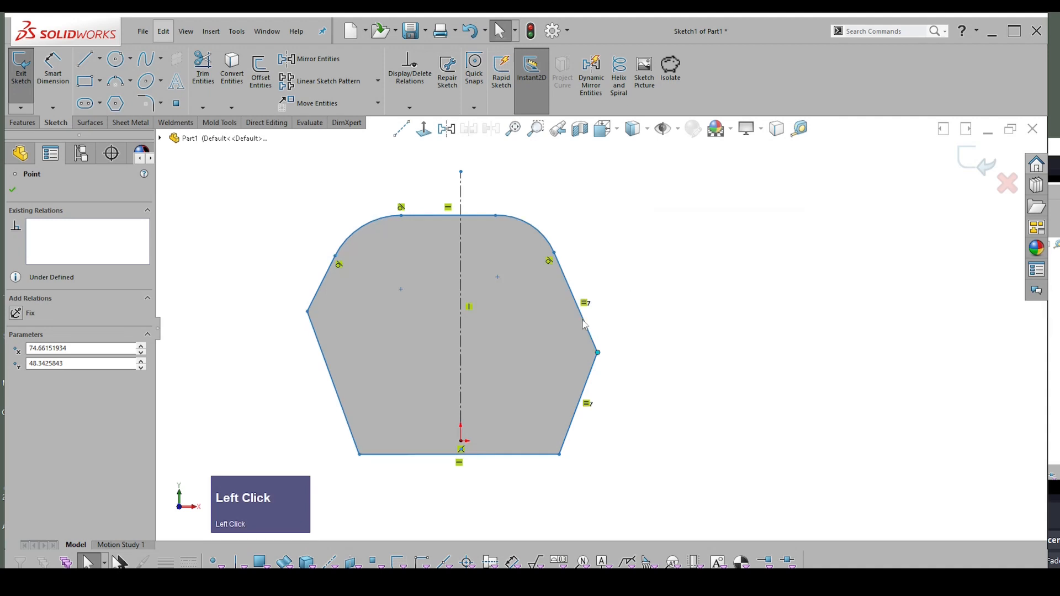
scroll(595, 350, up, 1)
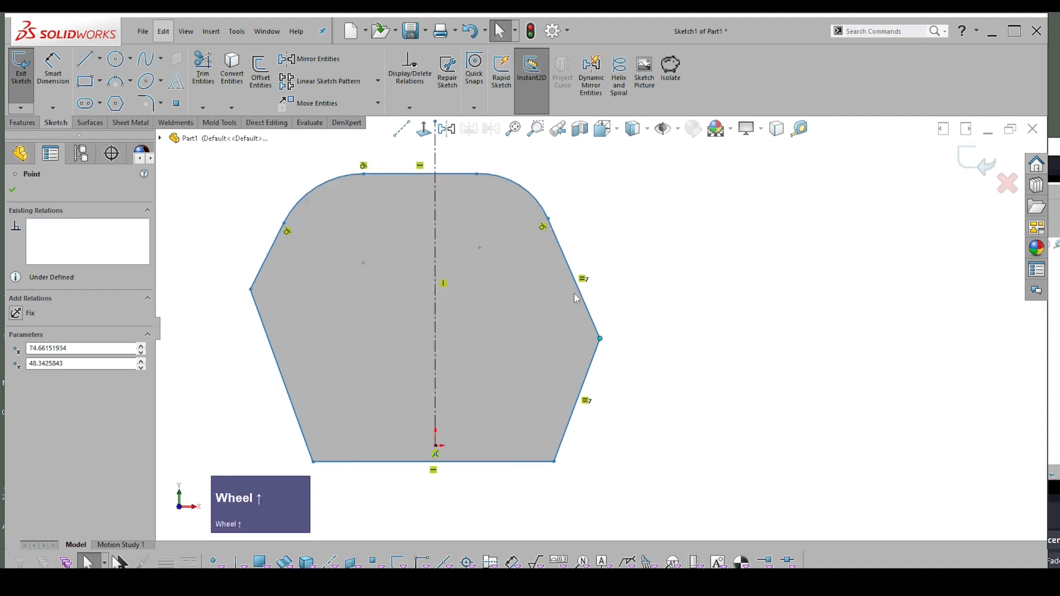
Step: Dimension the upper line on the profile's right side with Smart Dimension and set its length to 70 mm
right_click(643, 291)
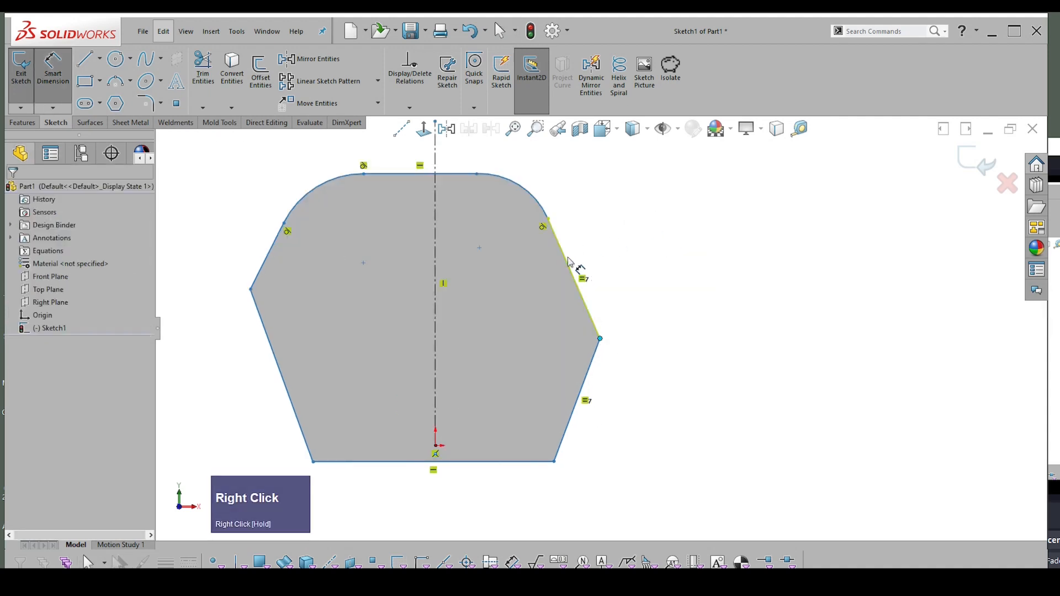
click(573, 271)
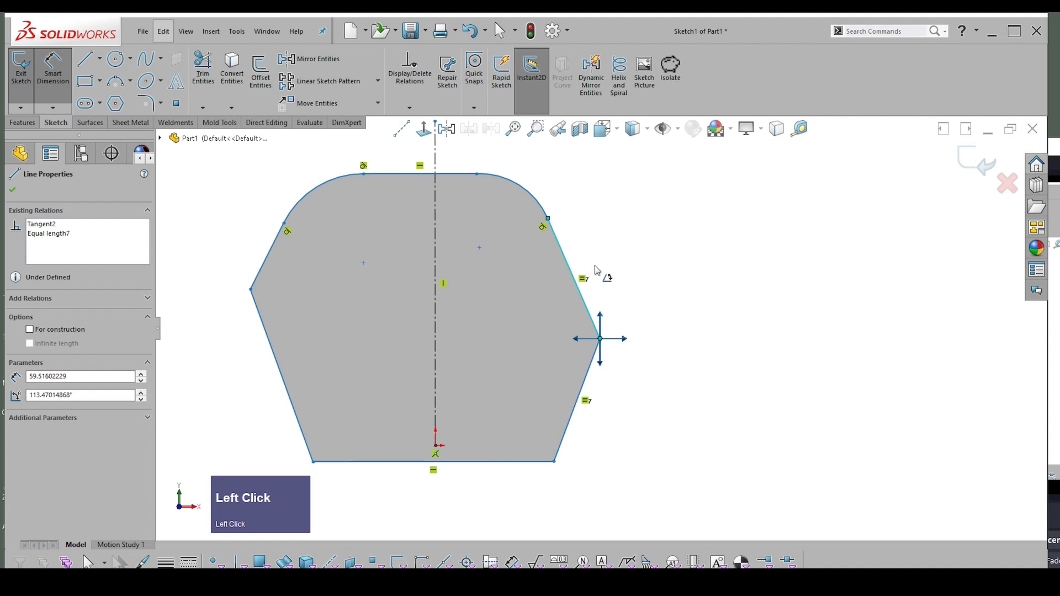
click(577, 277)
click(597, 233)
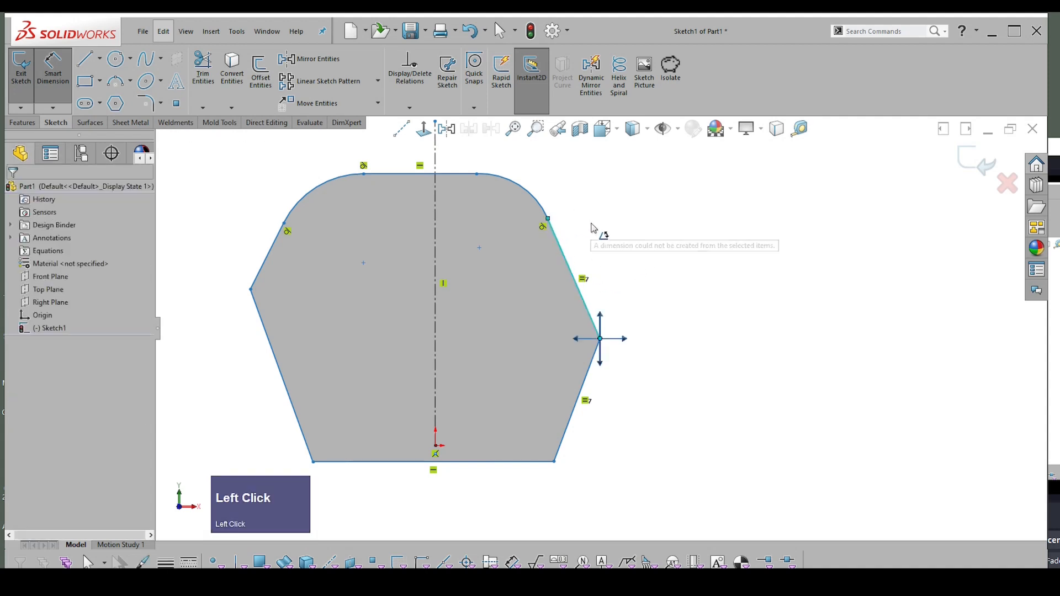
click(569, 270)
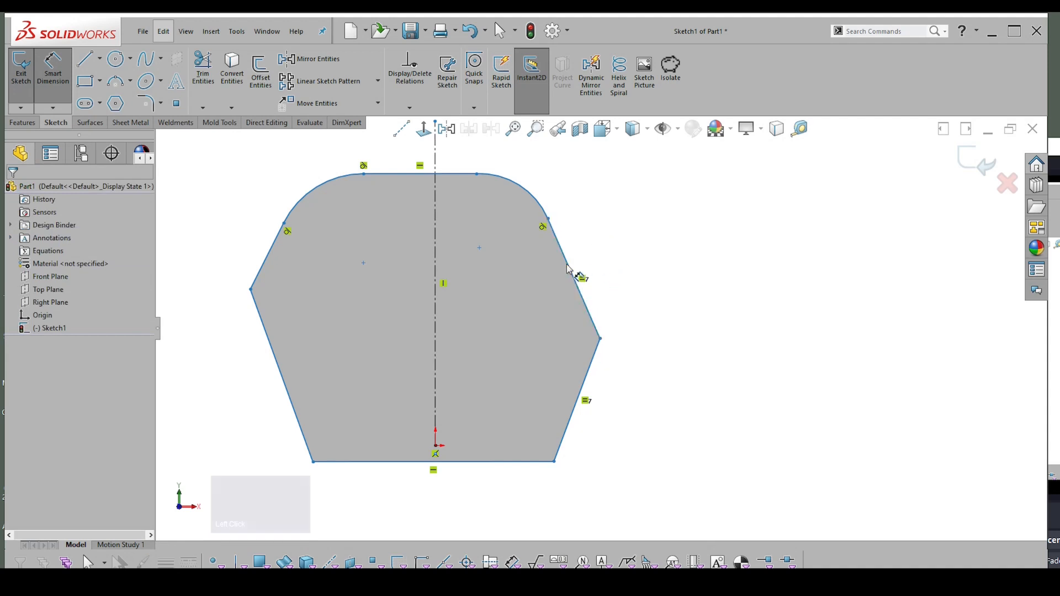
click(570, 270)
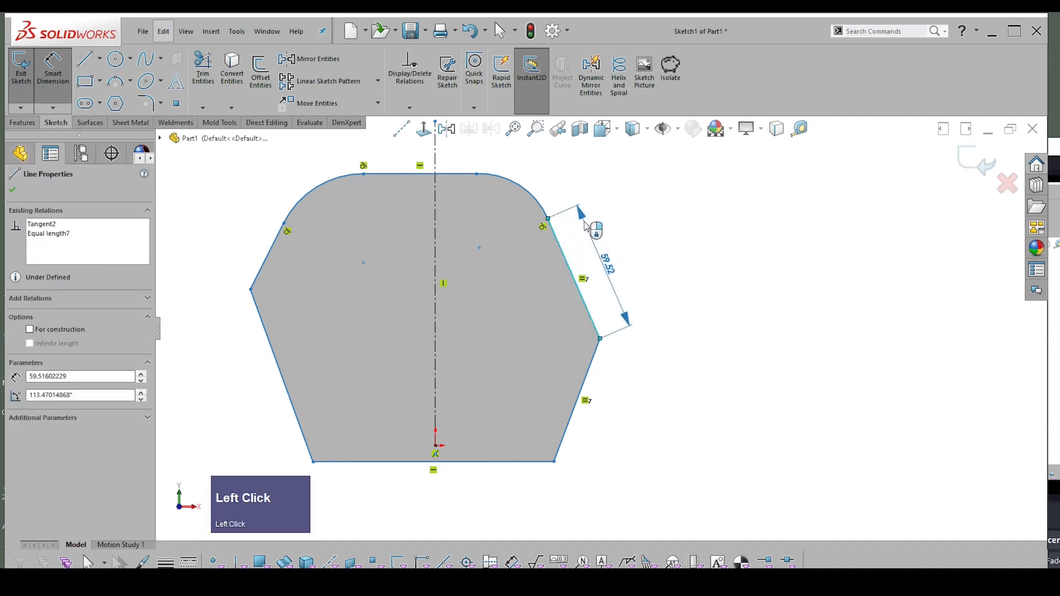
click(664, 247)
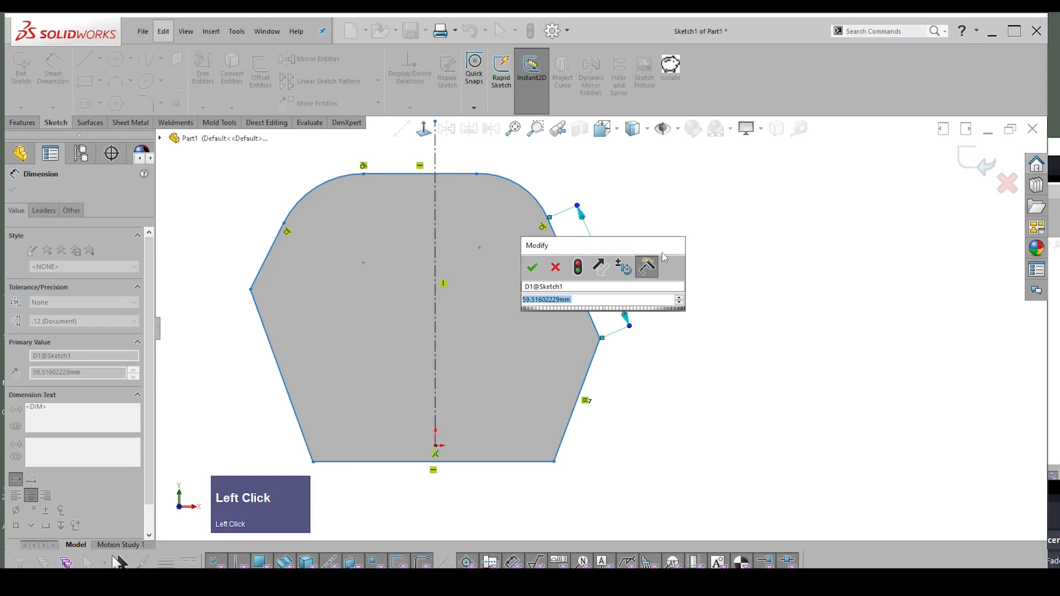
text(70)
key(Return)
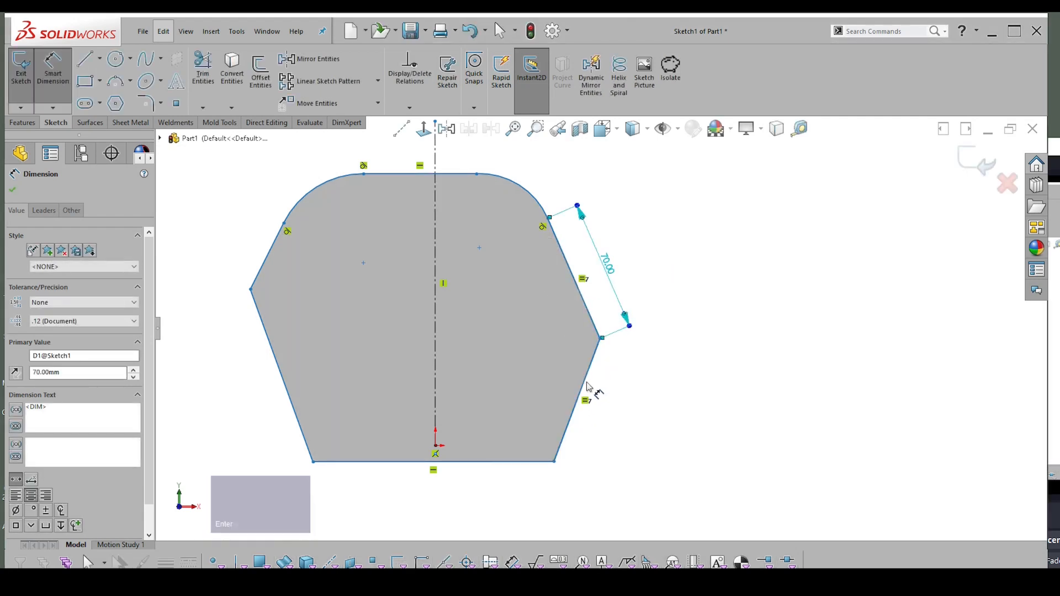
Step: Try to add a length dimension to the lower line on the profile's right side
click(588, 386)
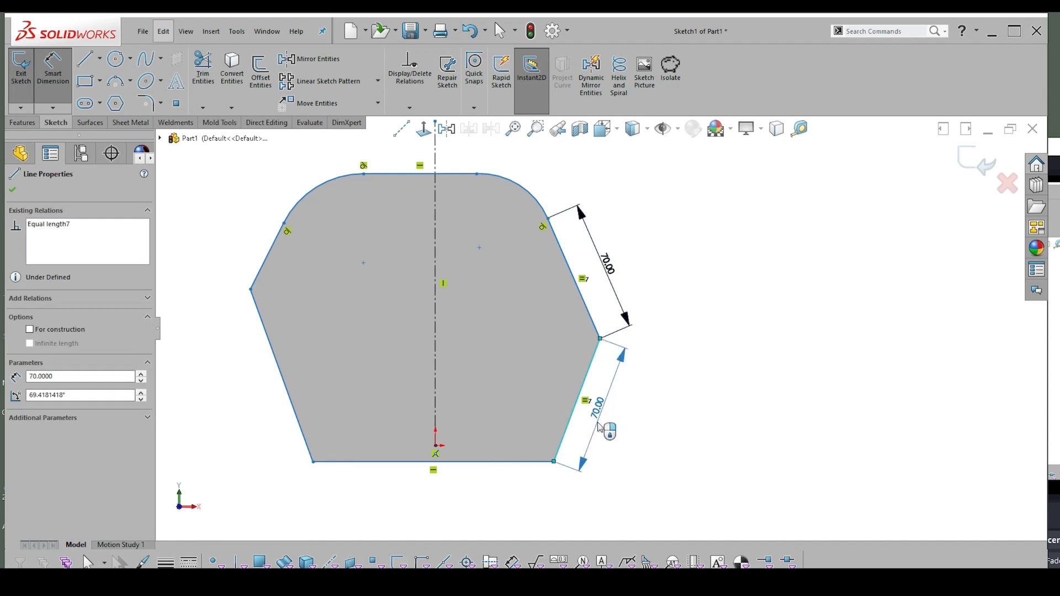
click(599, 427)
key(alt+q)
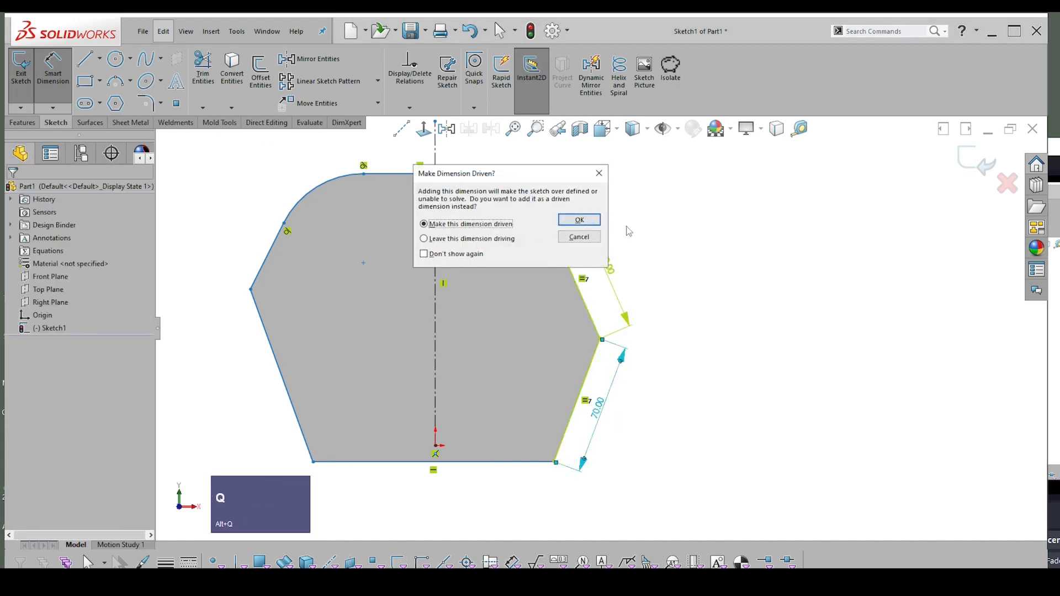
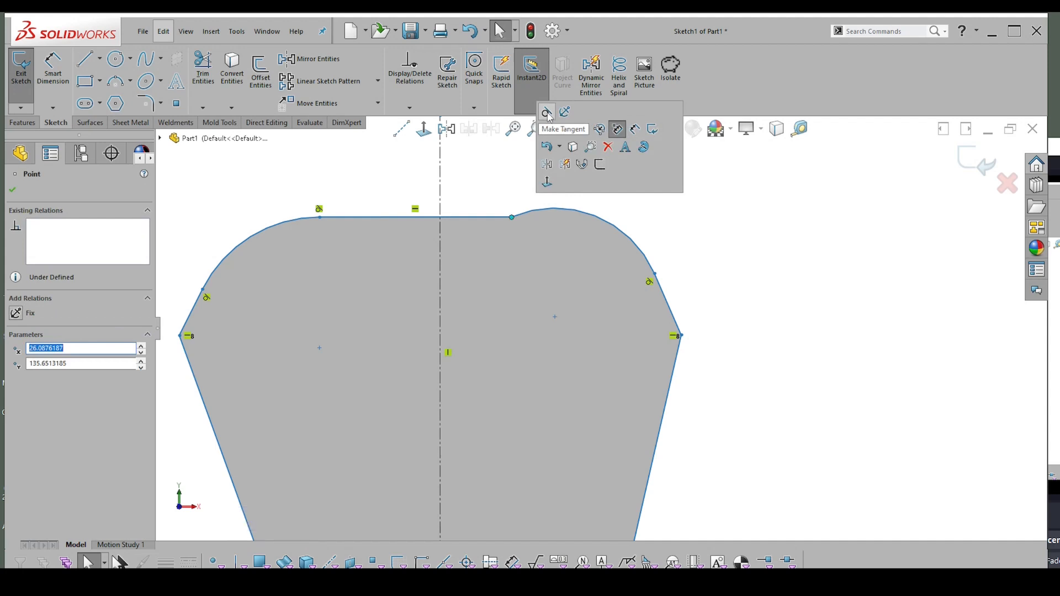
Step: Make the profile's top line and the right arc tangent at their shared endpoint
click(547, 113)
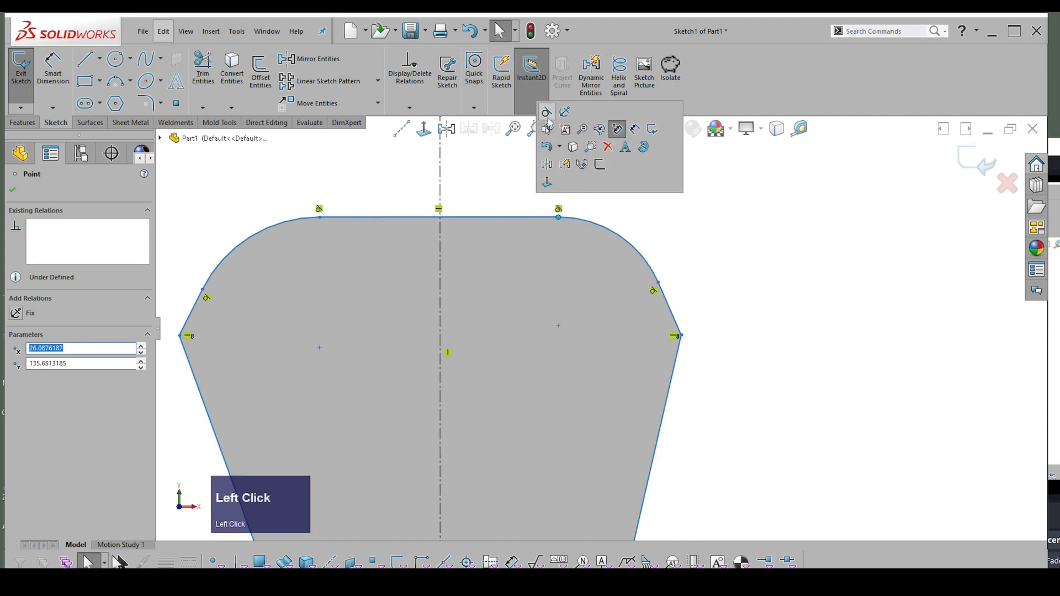
scroll(665, 241, down, 2)
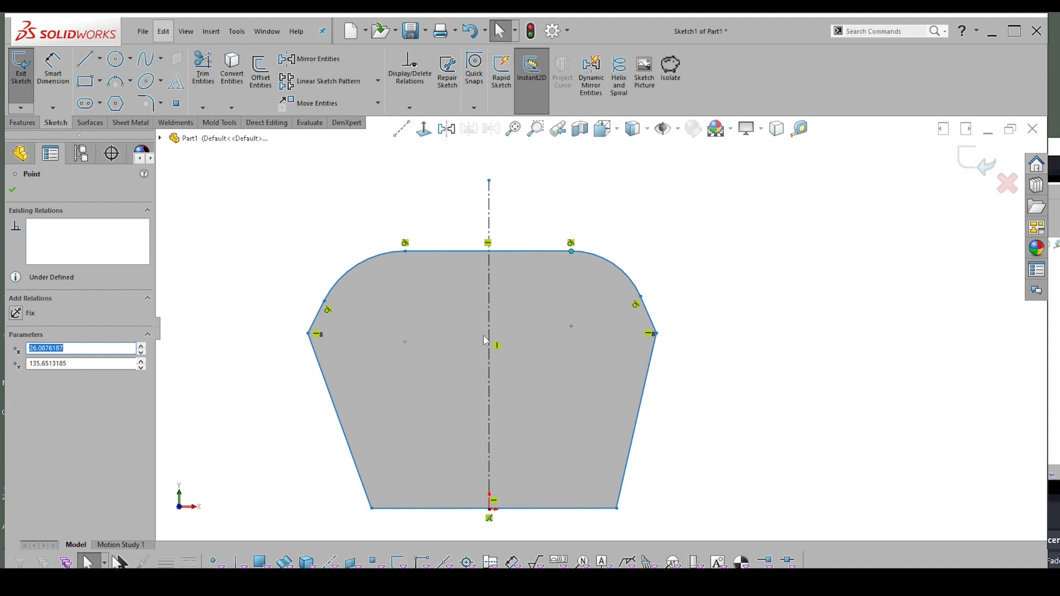
key(Escape)
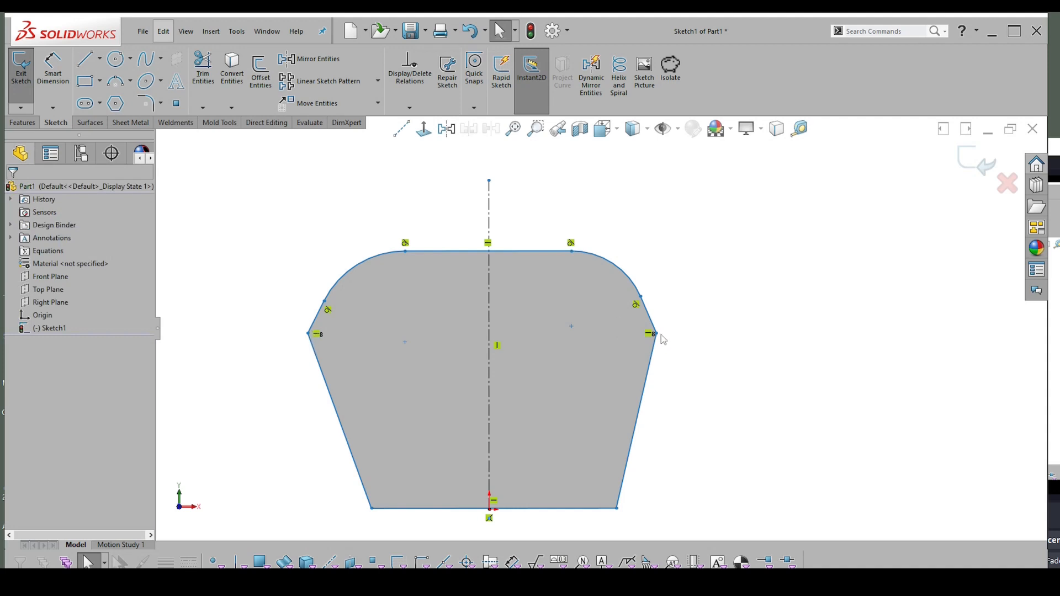
Step: Move the profile's right vertex to about X 96.45, Y 82.83, and make the two side vertices symmetric about the vertical centerline
mouse_move(658, 334)
mouse_down()
mouse_move(681, 332)
mouse_move(687, 316)
mouse_move(671, 335)
mouse_move(689, 385)
mouse_move(835, 385)
mouse_move(613, 384)
mouse_move(826, 385)
mouse_move(660, 385)
mouse_move(674, 375)
mouse_move(669, 364)
mouse_move(683, 367)
mouse_move(676, 356)
mouse_up()
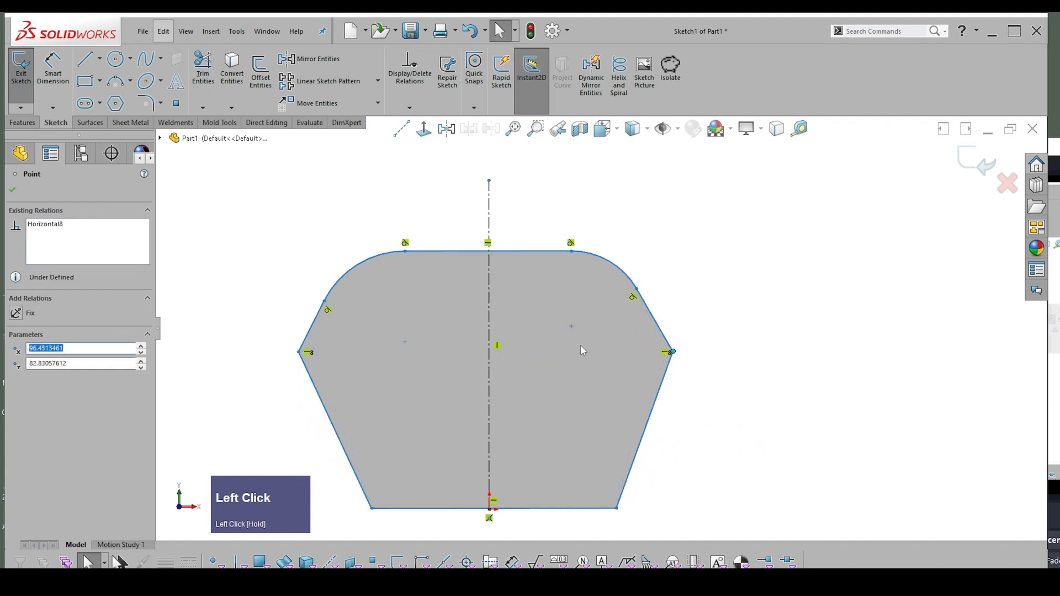
shift+click(300, 354)
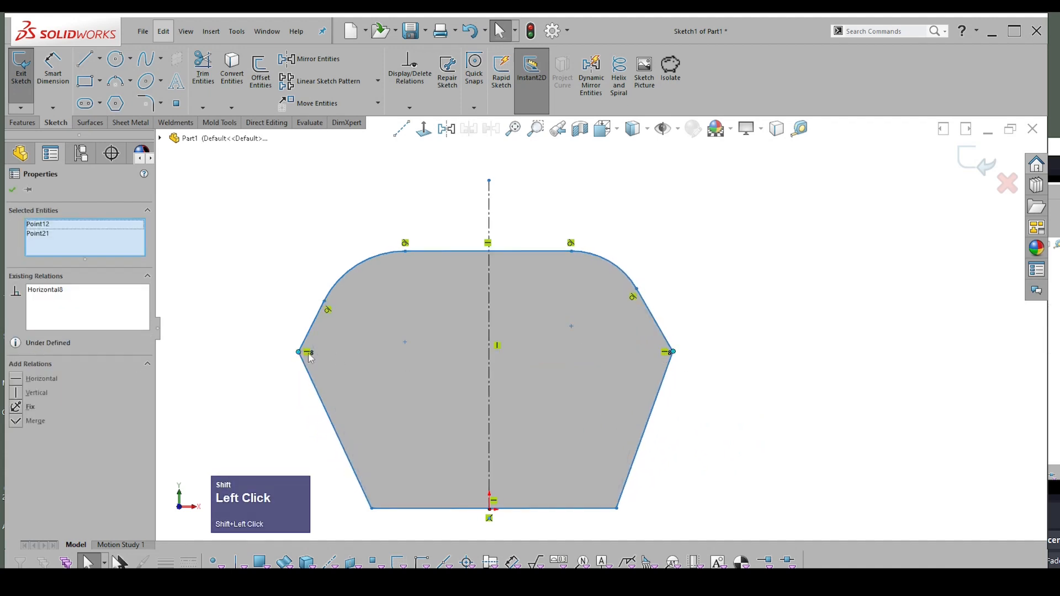
shift+click(489, 359)
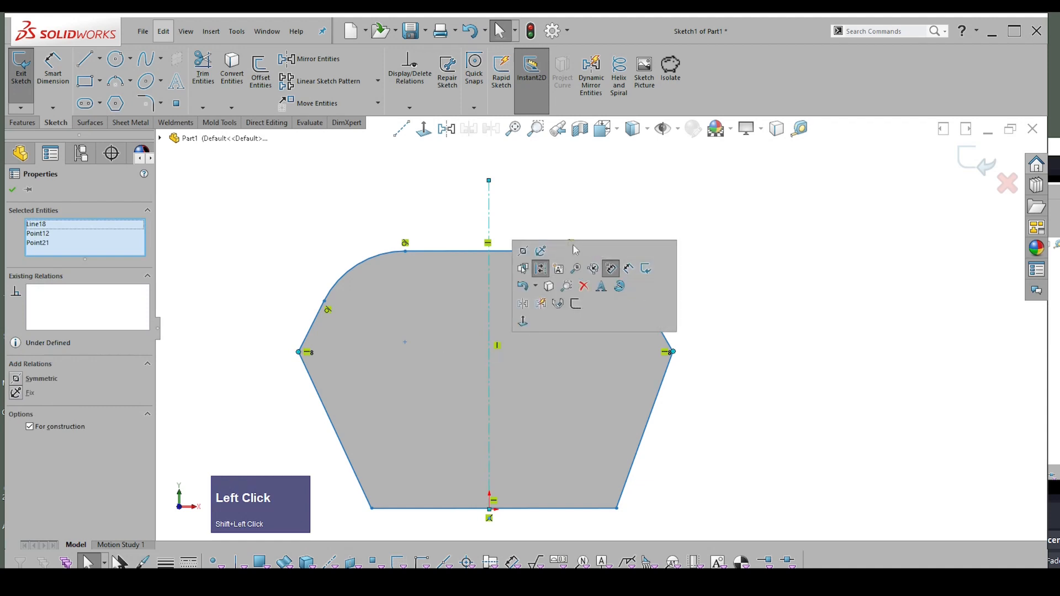
click(524, 253)
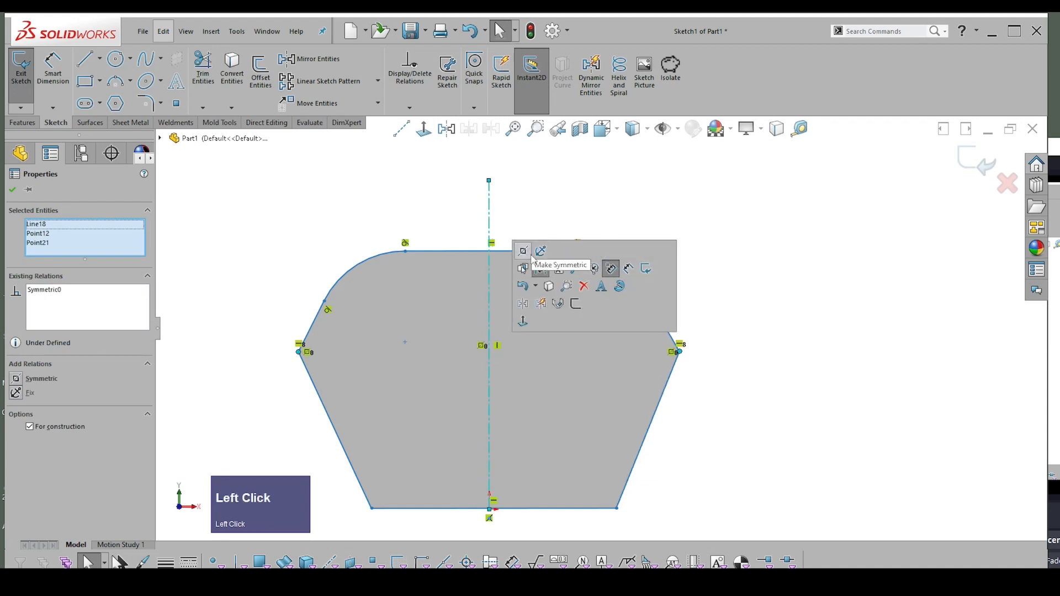
Step: Pull the right vertex of the symmetric pair lower, and shift the whole profile upward off the origin
mouse_move(683, 356)
mouse_down()
mouse_move(765, 340)
mouse_move(751, 352)
mouse_move(651, 353)
mouse_move(729, 360)
mouse_move(680, 374)
mouse_up()
click(671, 341)
scroll(670, 339, down, 2)
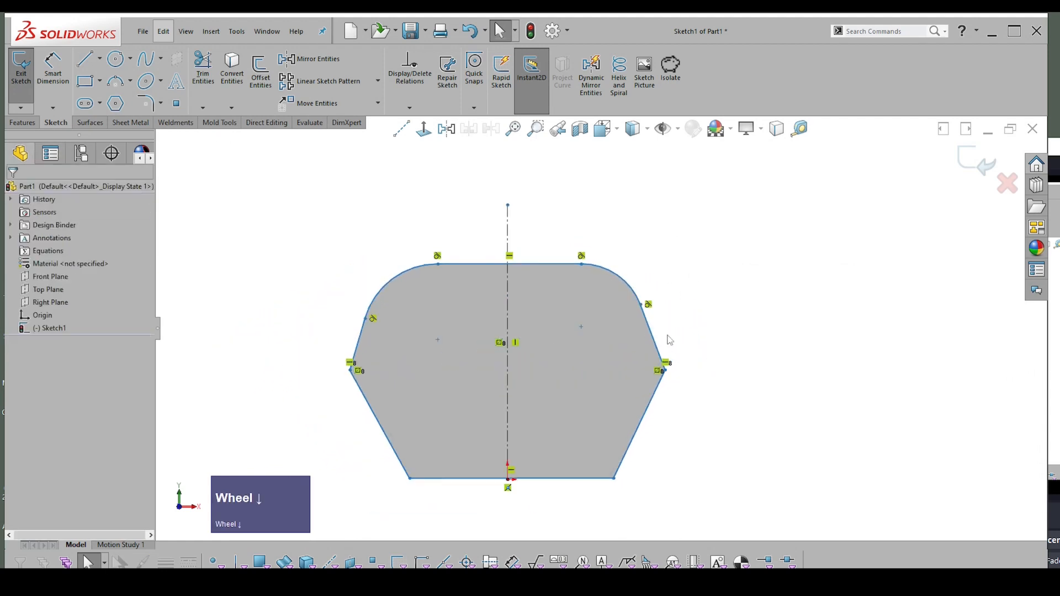
scroll(635, 359, down, 2)
scroll(561, 457, up, 2)
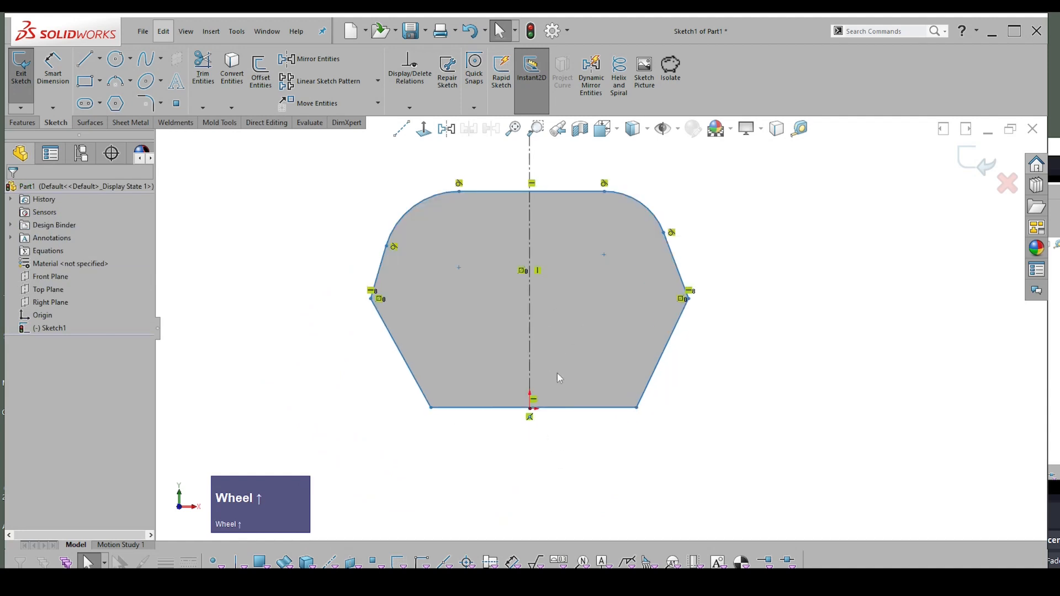
scroll(641, 238, down, 1)
scroll(596, 253, up, 1)
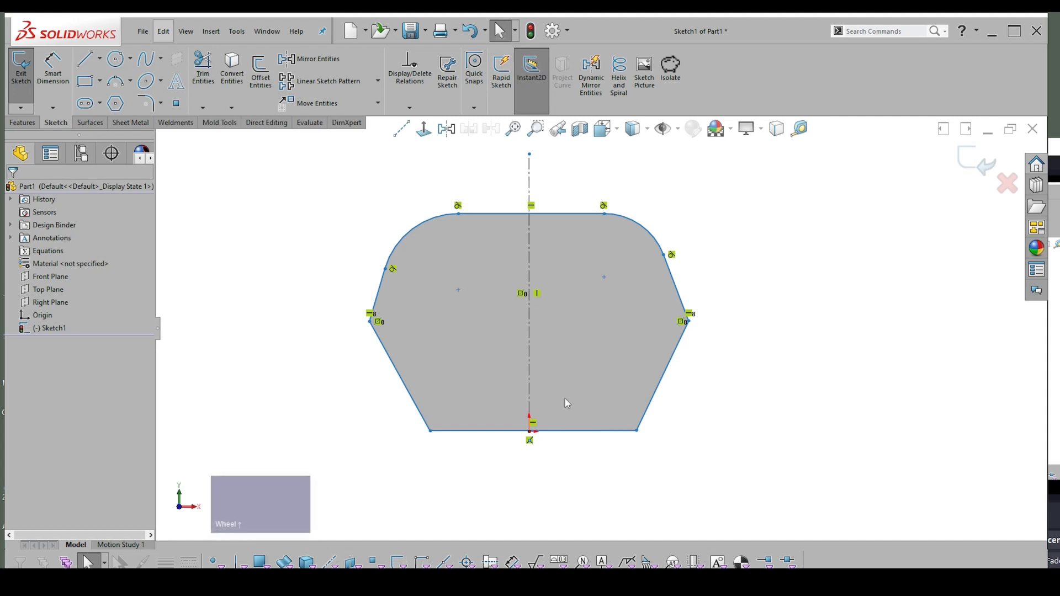
mouse_move(565, 402)
mouse_down()
mouse_move(591, 279)
mouse_move(566, 313)
mouse_move(572, 356)
mouse_up()
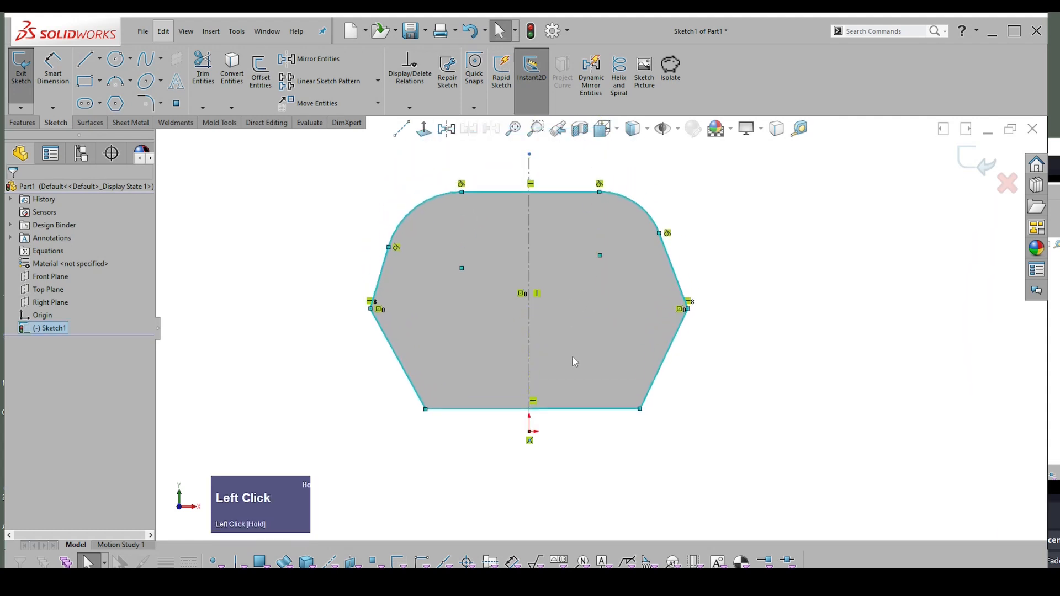
click(552, 439)
Step: Add a Midpoint relation between the profile's bottom line and the centerline endpoint at the origin
click(550, 411)
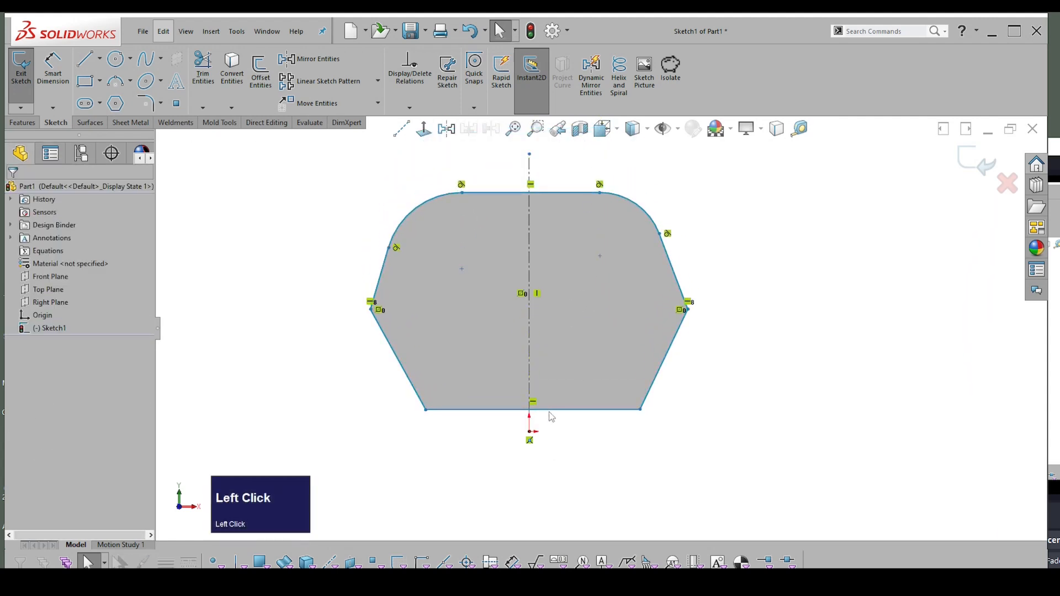
scroll(550, 411, up, 2)
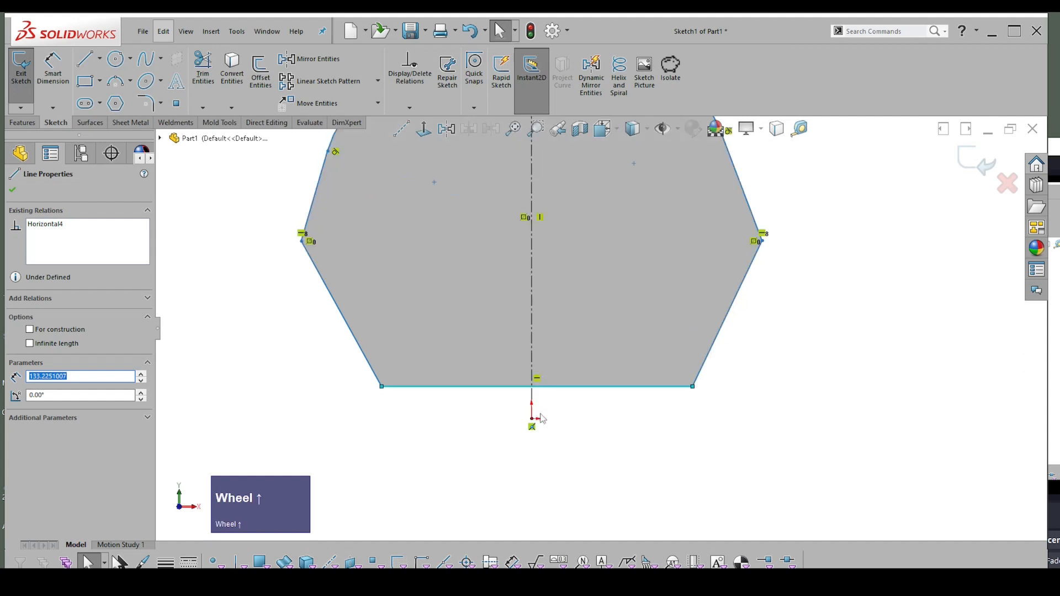
shift+click(531, 427)
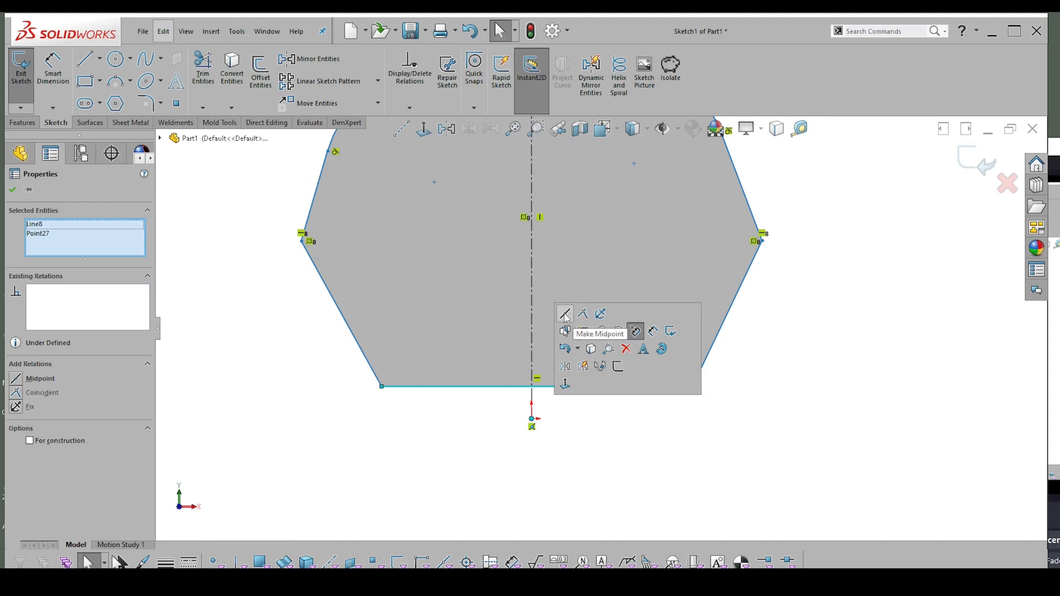
click(566, 315)
click(570, 459)
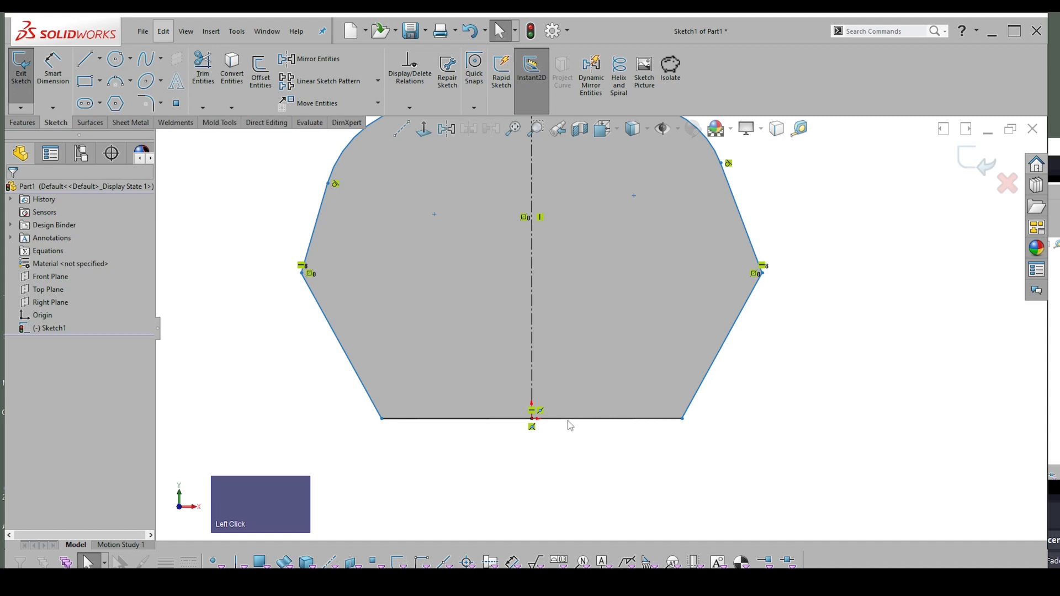
Step: Dimension the profile's bottom line below it with Smart Dimension and set its length to 125 mm
scroll(570, 422, up, 2)
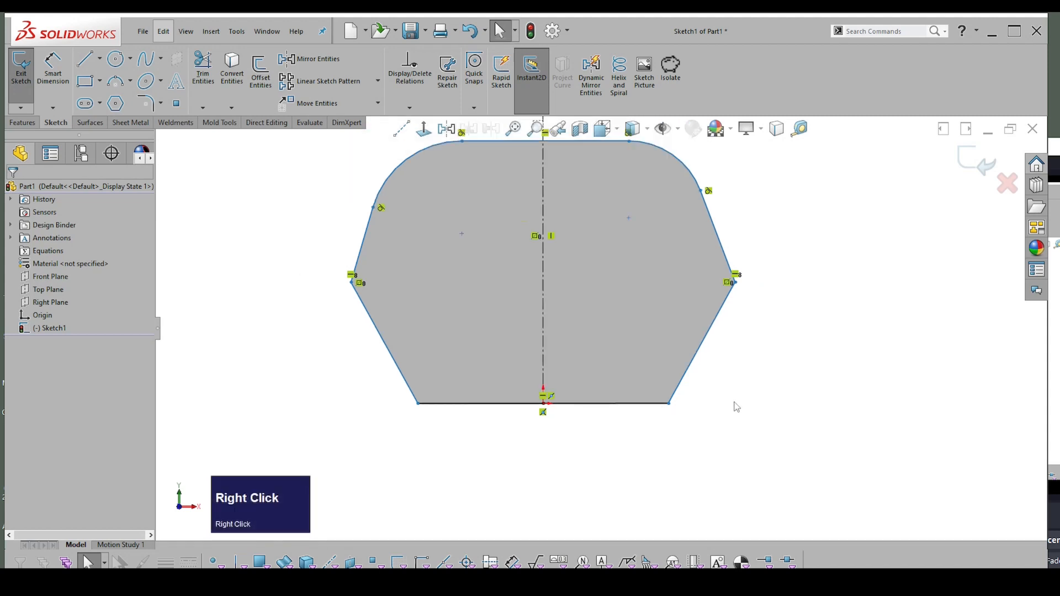
right_drag(736, 407, 627, 426)
click(615, 405)
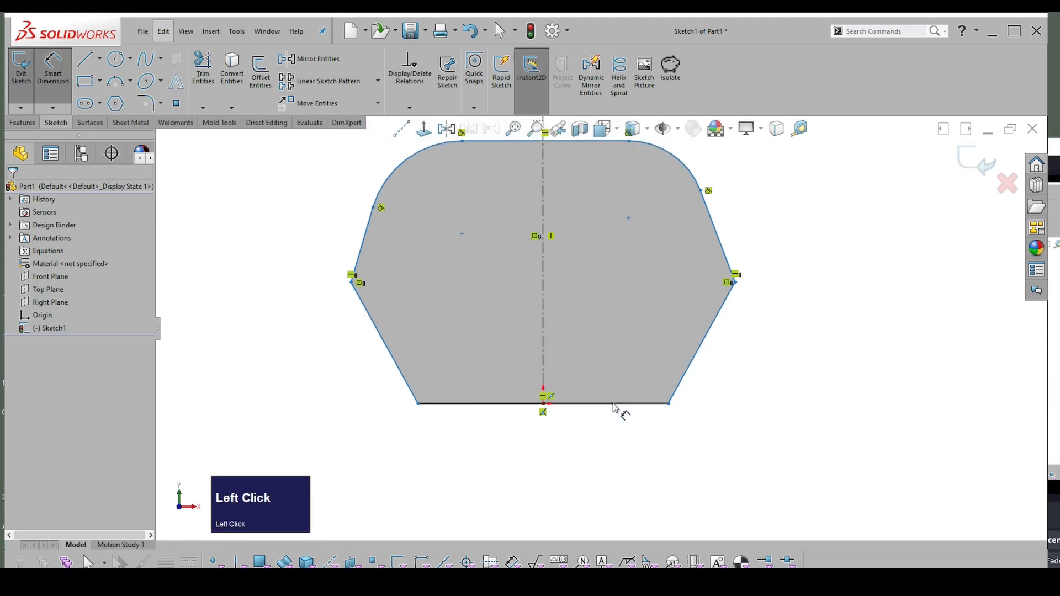
click(583, 457)
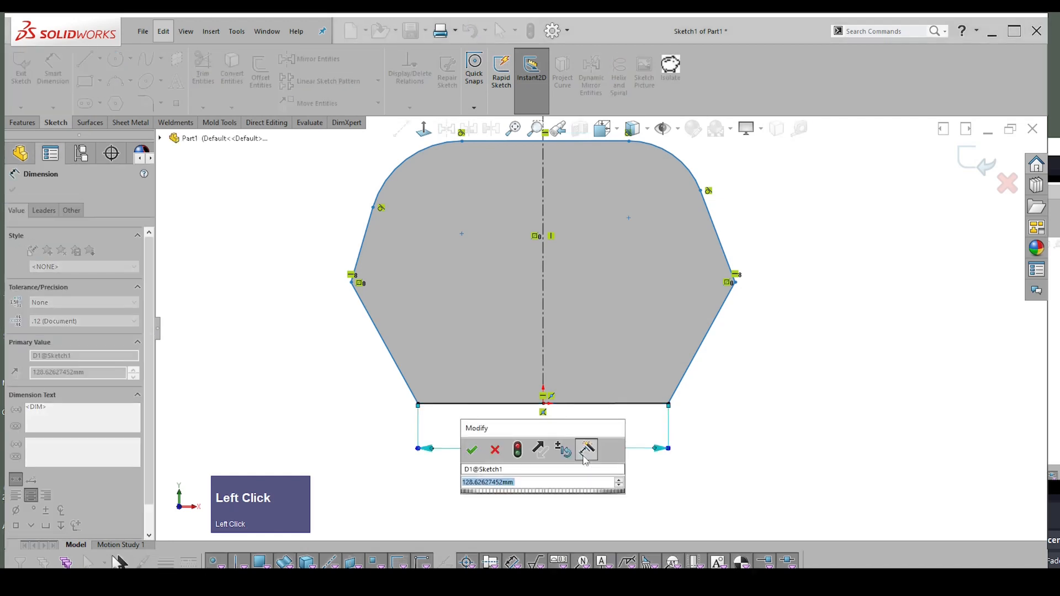
text(12)
key(Return)
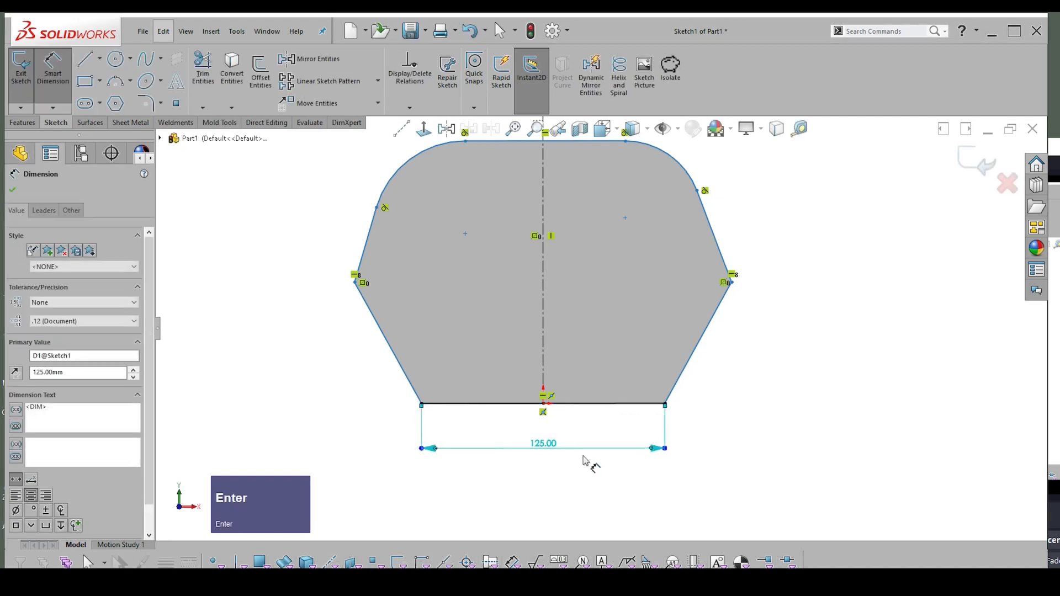
click(682, 432)
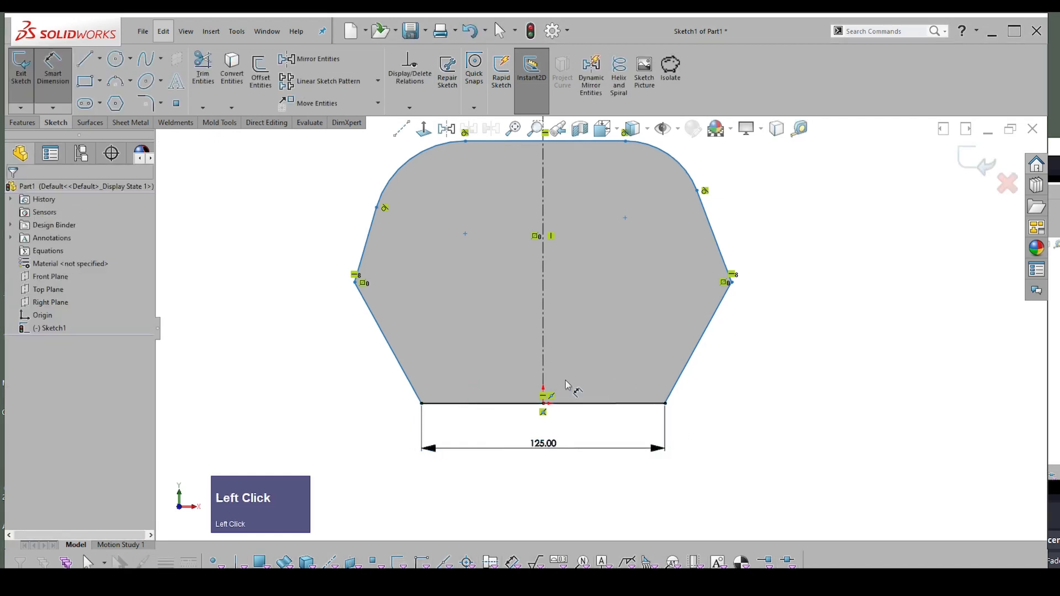
scroll(596, 309, down, 2)
scroll(680, 216, up, 1)
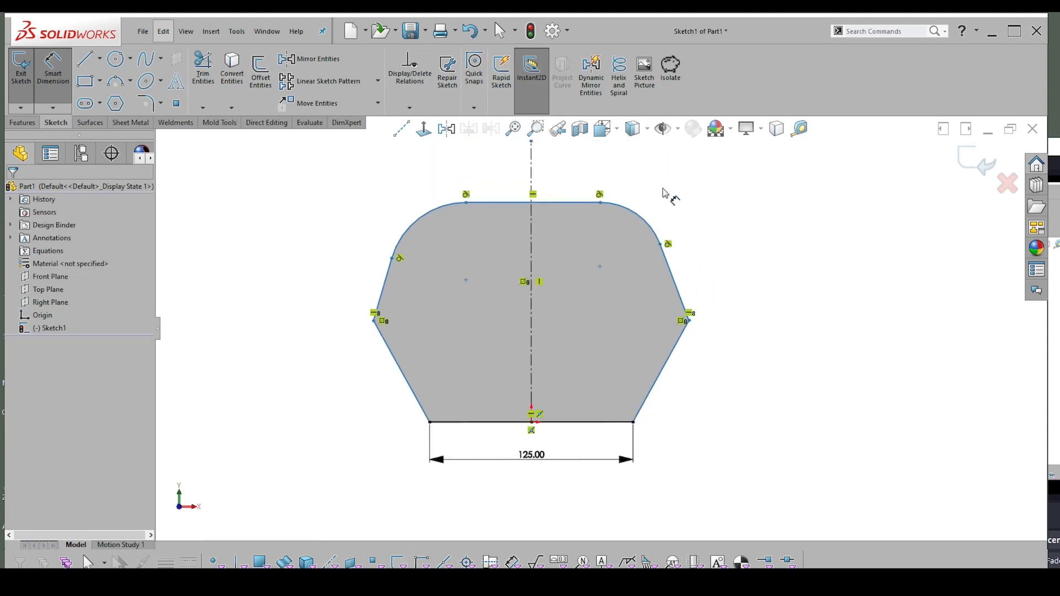
key(Escape)
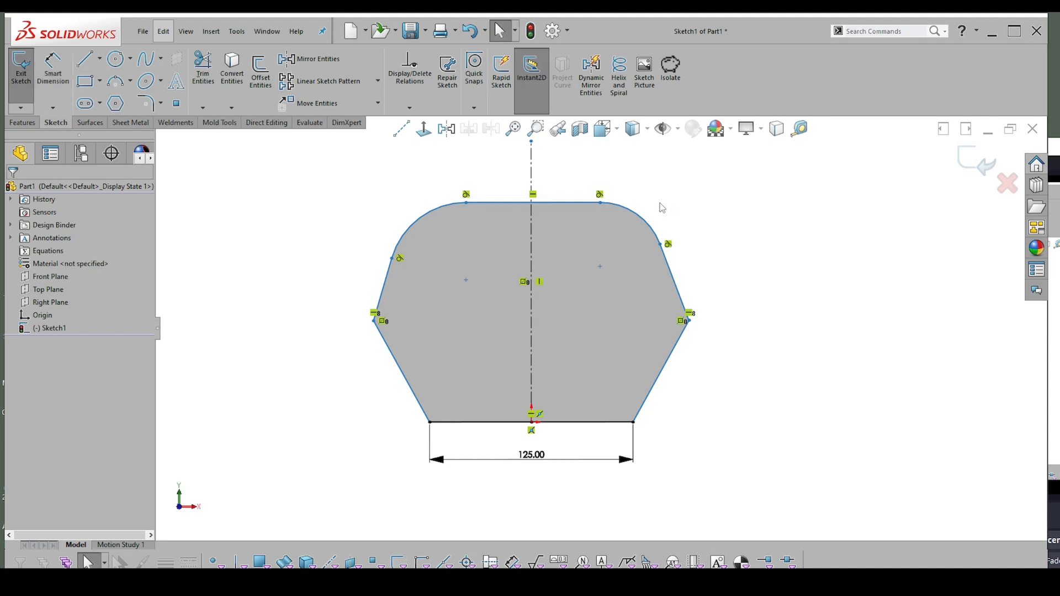
Step: Add an Equal relation between the profile's right and left corner arcs
click(636, 221)
shift+click(412, 227)
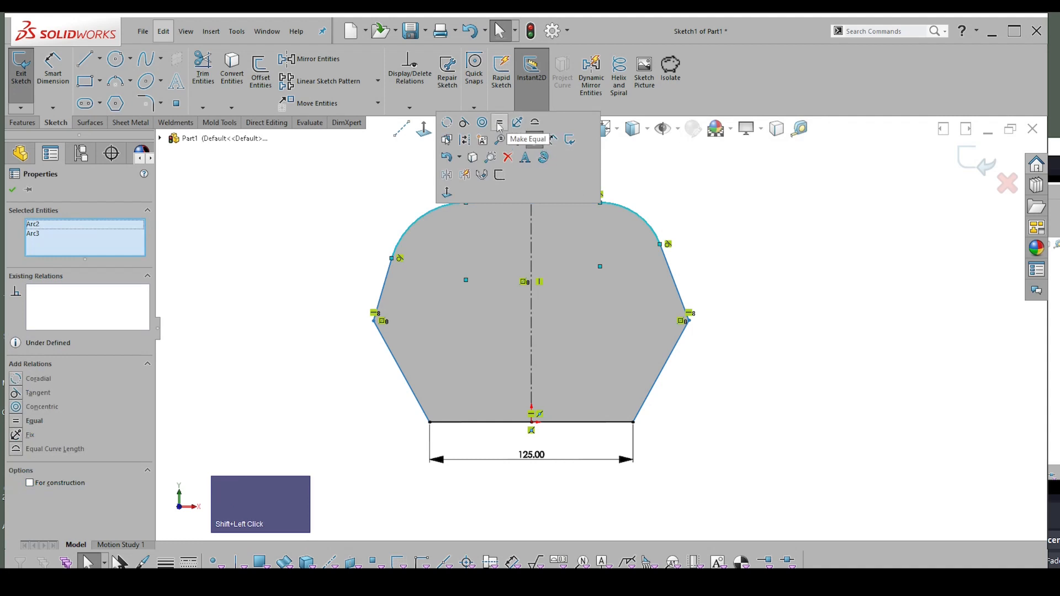
click(498, 122)
click(578, 197)
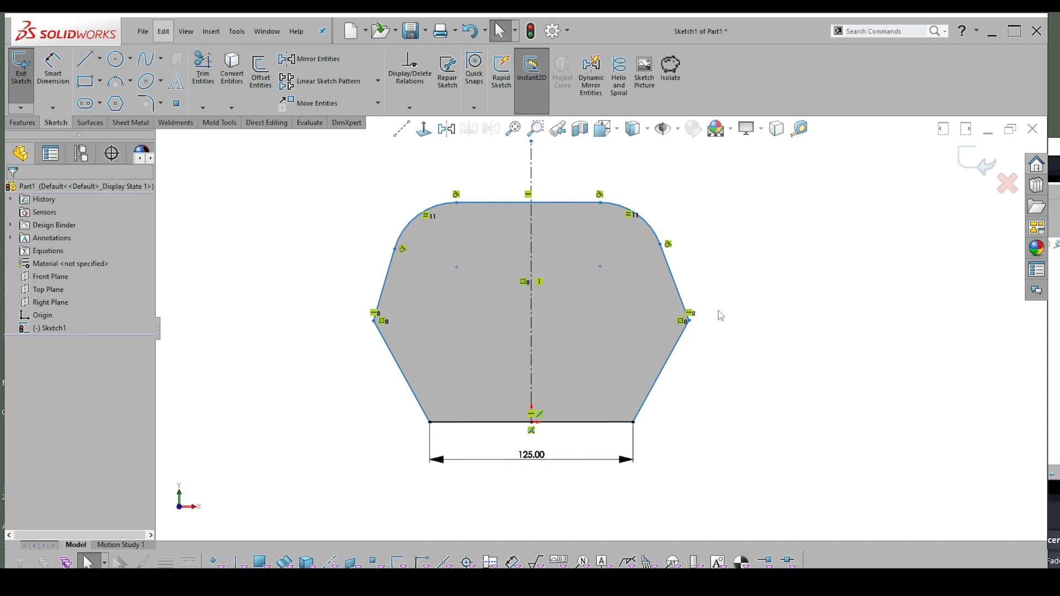
click(710, 252)
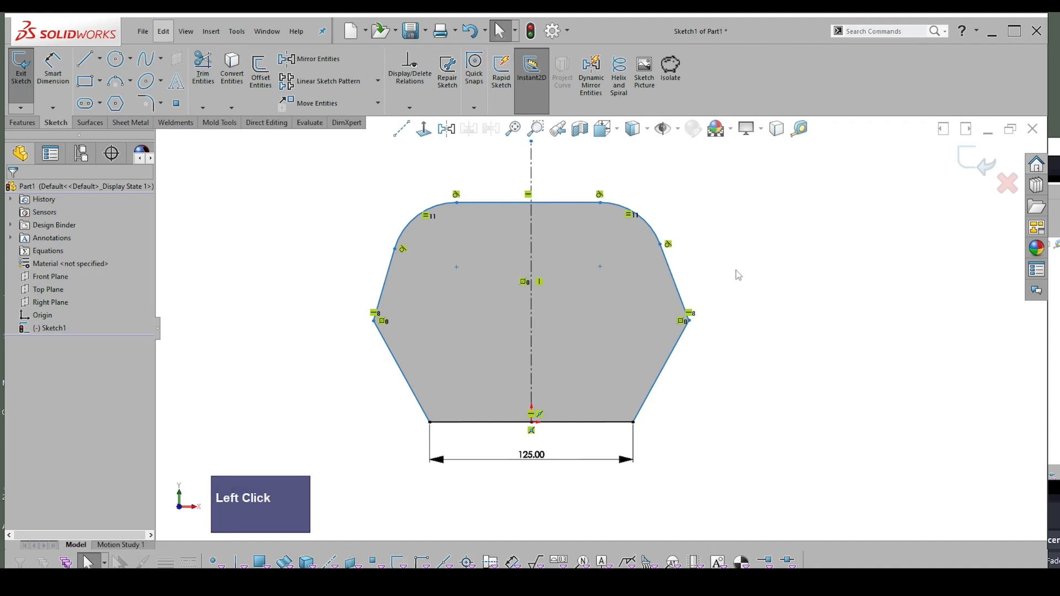
Step: Add a Symmetric relation between the profile's upper left and upper right slanted side lines about the vertical centerline
drag(709, 264, 337, 276)
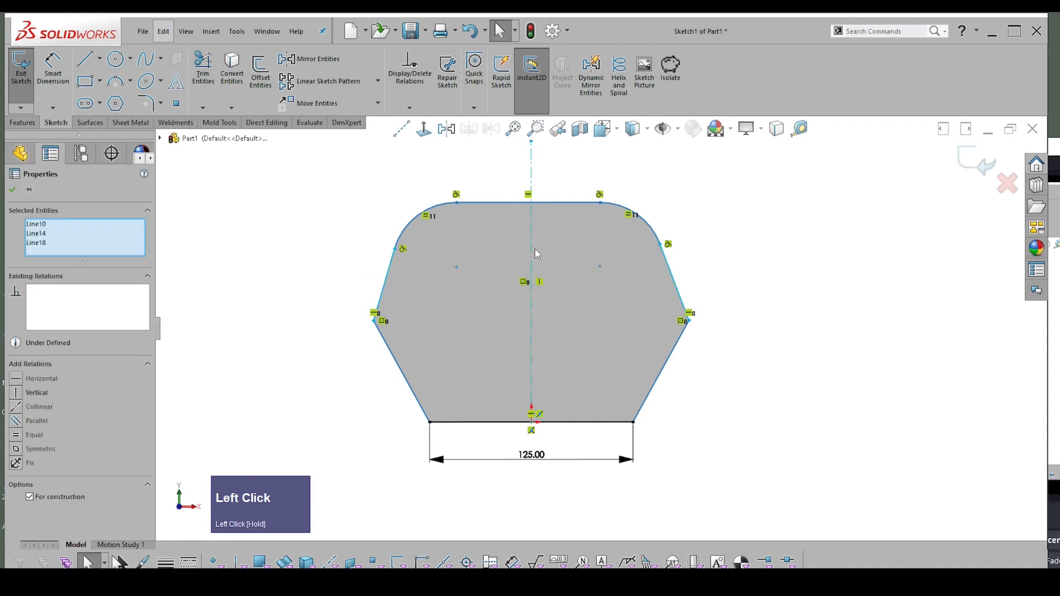
click(775, 219)
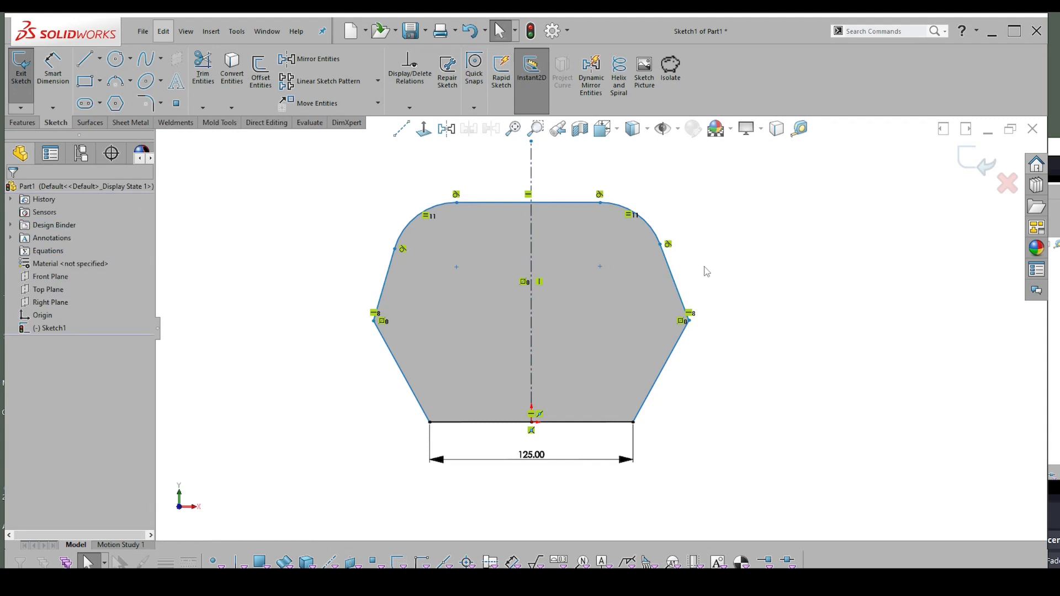
mouse_move(708, 271)
mouse_down()
mouse_move(339, 280)
mouse_move(359, 279)
mouse_up()
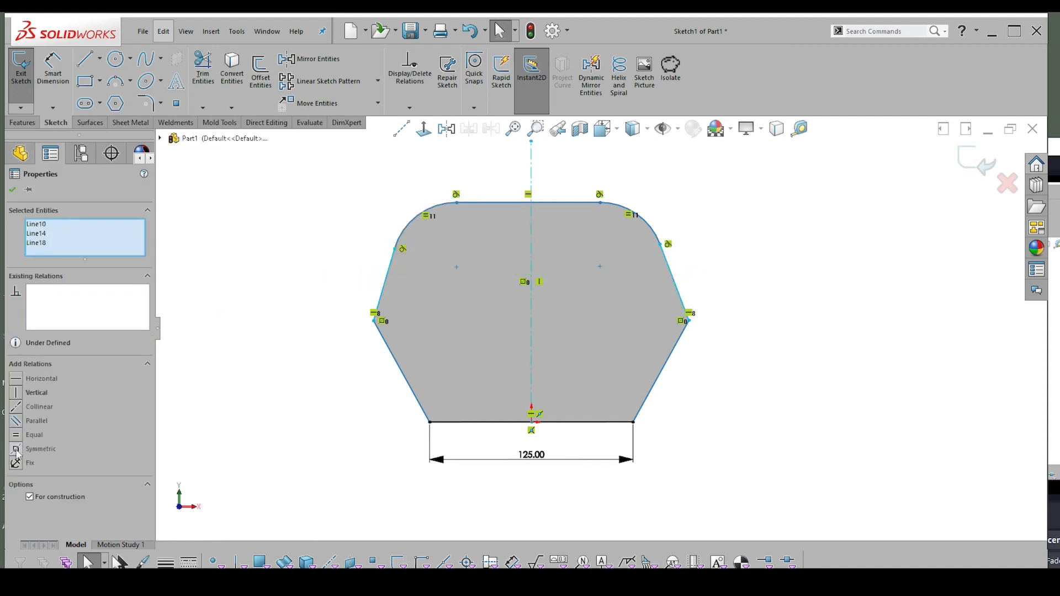
click(16, 450)
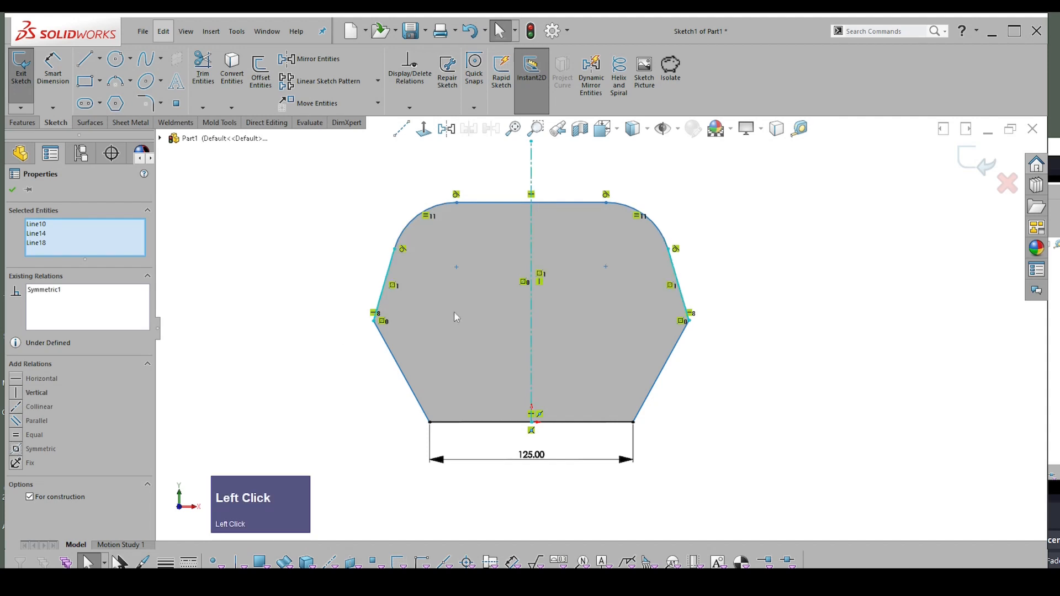
click(732, 261)
Step: Dimension the upper right slanted line's angle from vertical at the right vertex with Smart Dimension and set it to 15°
right_drag(733, 260, 678, 290)
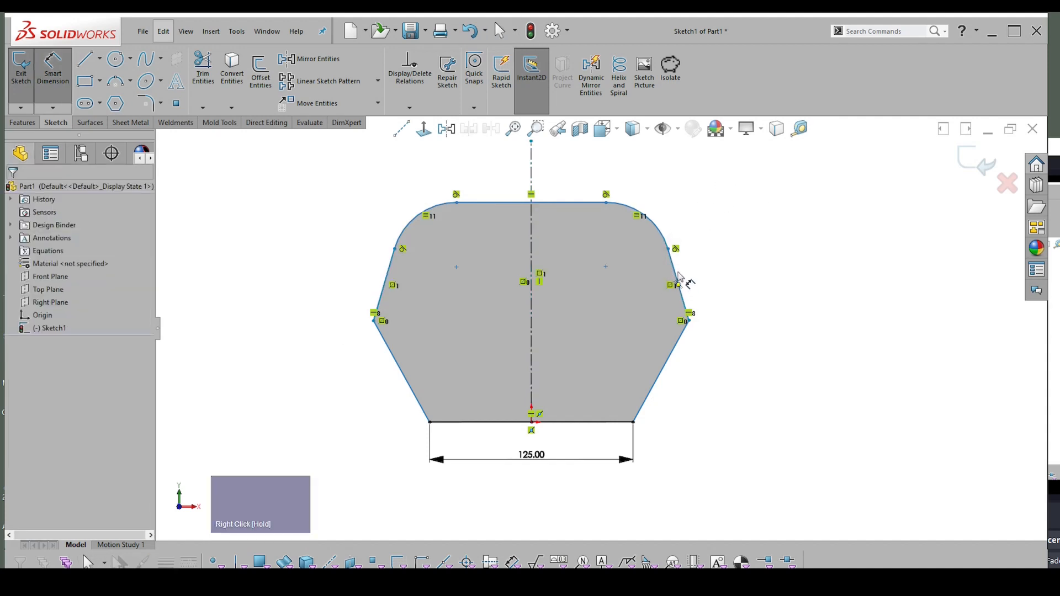
click(685, 310)
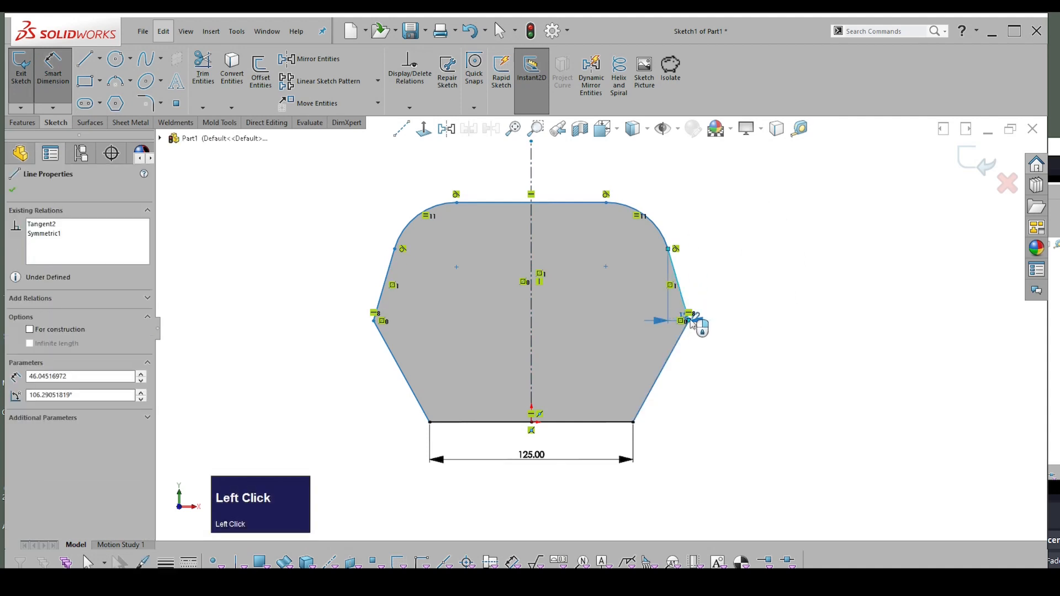
click(689, 320)
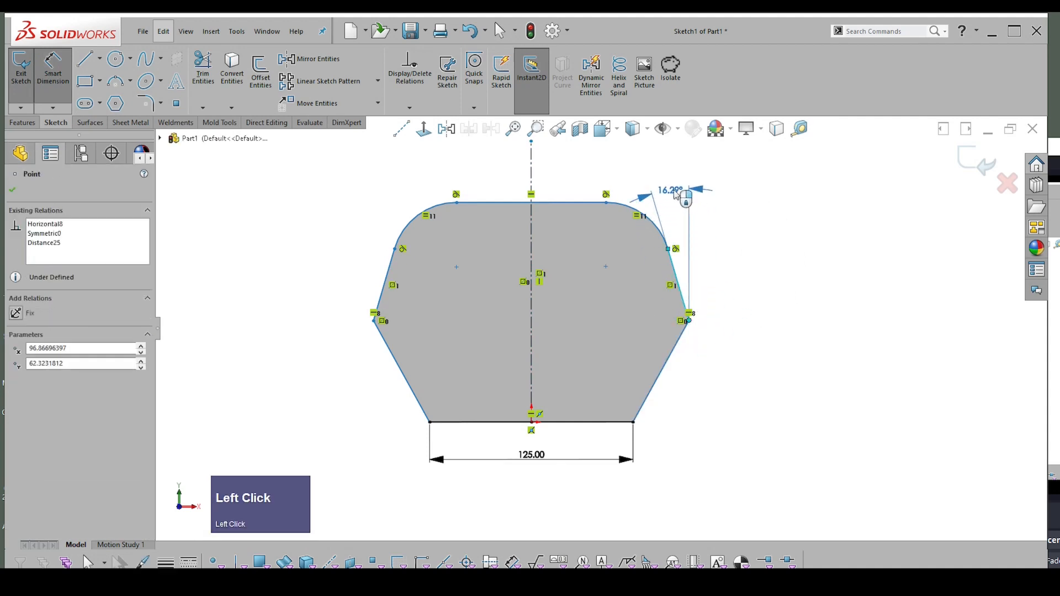
click(632, 224)
text(15)
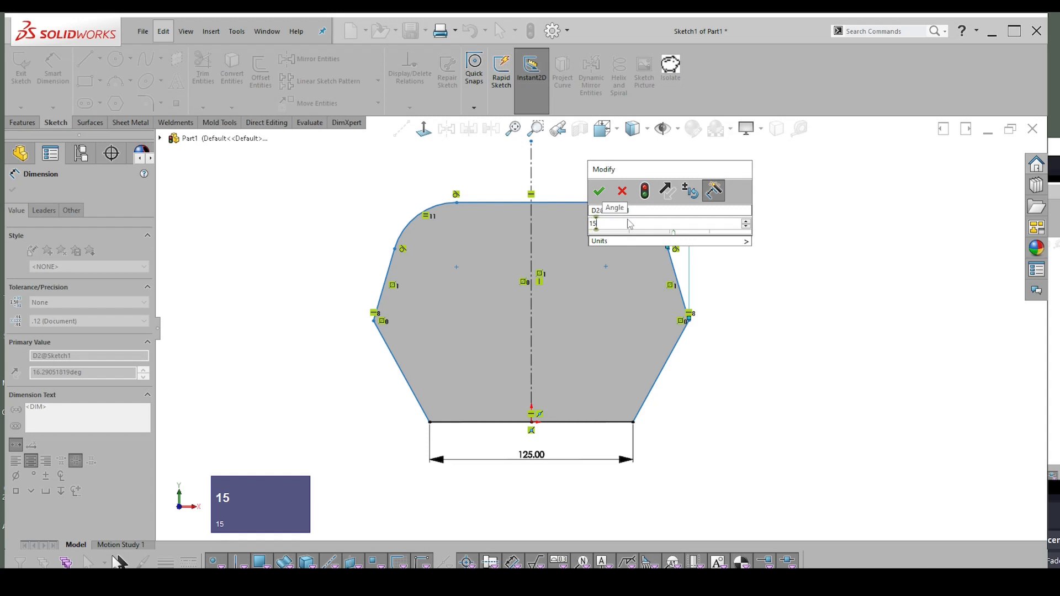
key(Return)
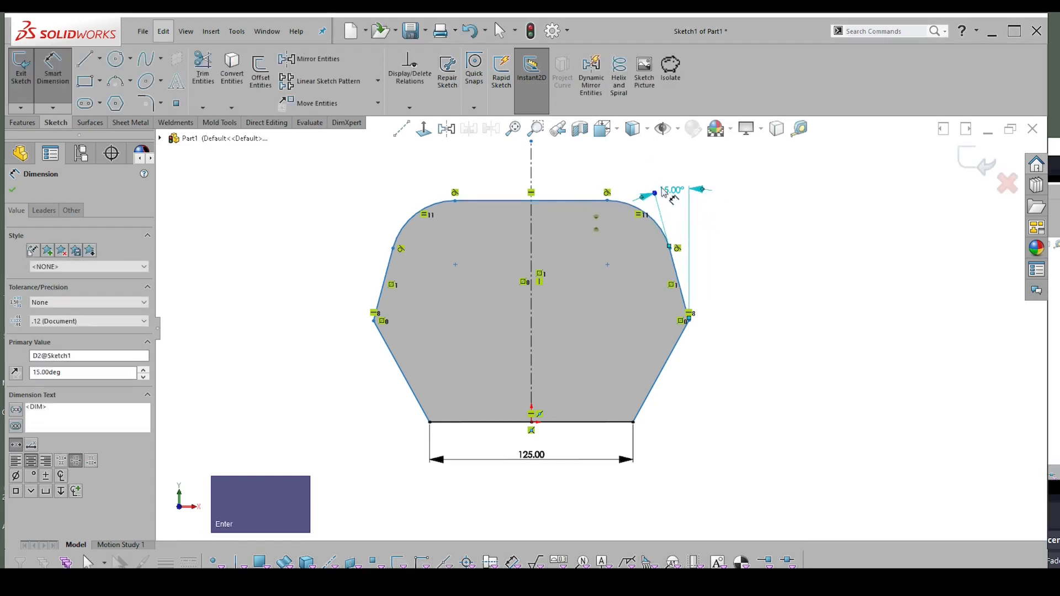
mouse_move(655, 194)
mouse_down()
mouse_move(649, 200)
mouse_move(653, 187)
mouse_up()
click(743, 225)
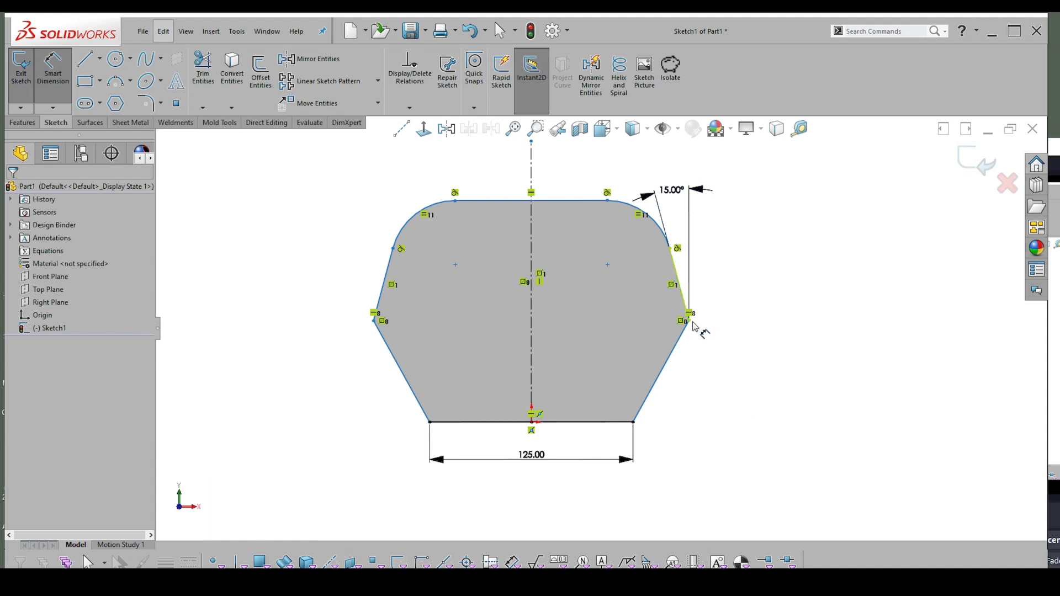
Step: Dimension the lower right slanted line's angle from vertical at its bottom endpoint and set it to 25°
click(656, 387)
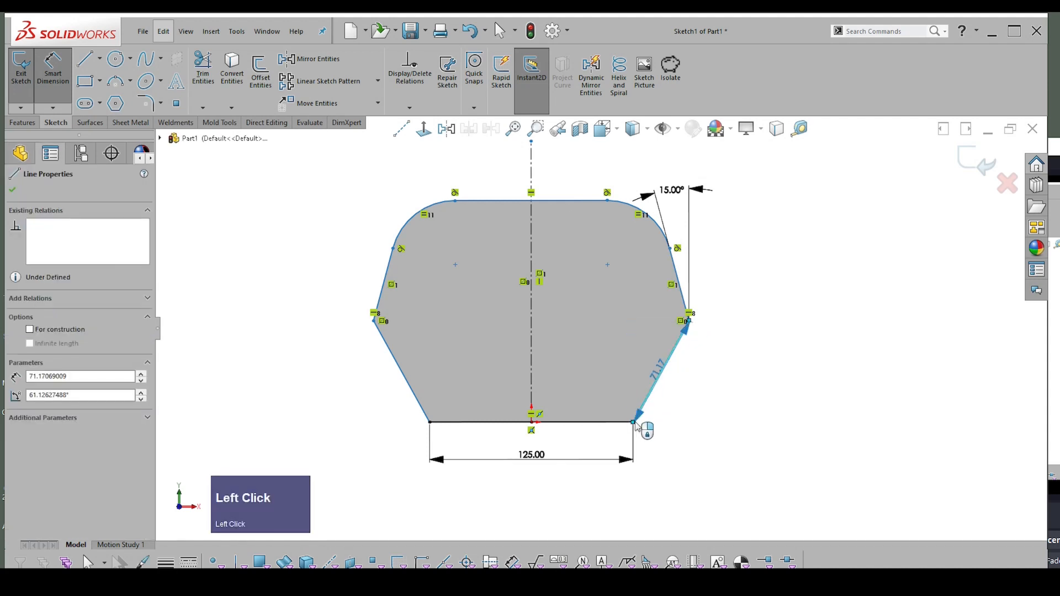
click(633, 422)
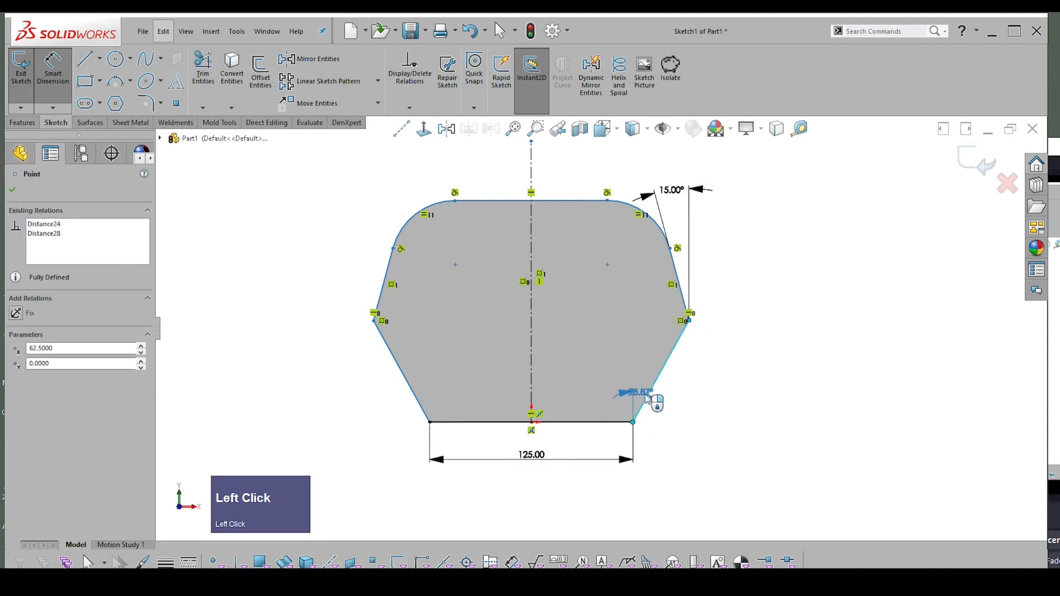
double_click(652, 372)
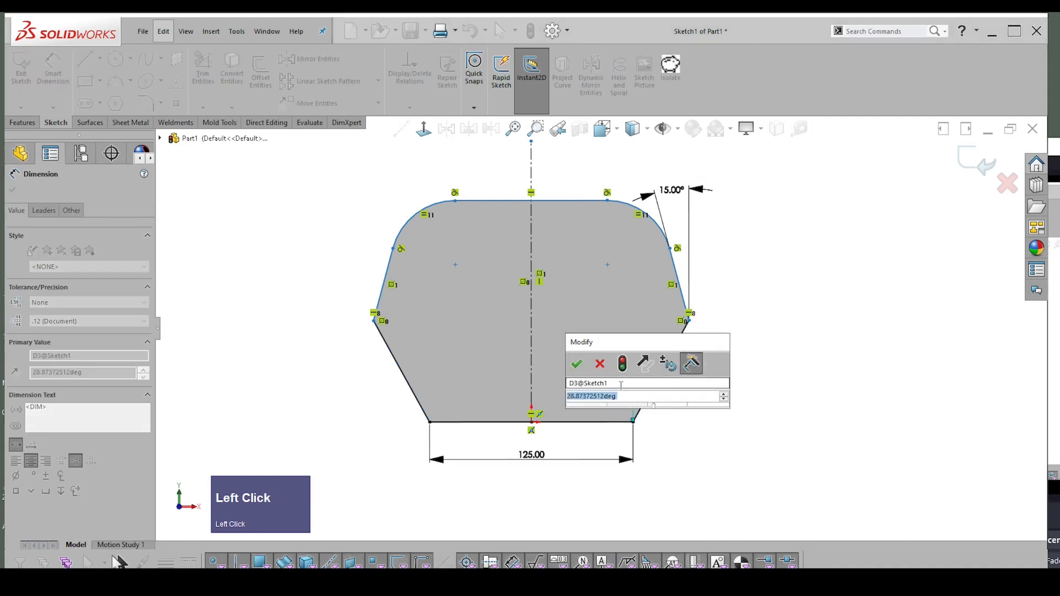
text(25)
key(Return)
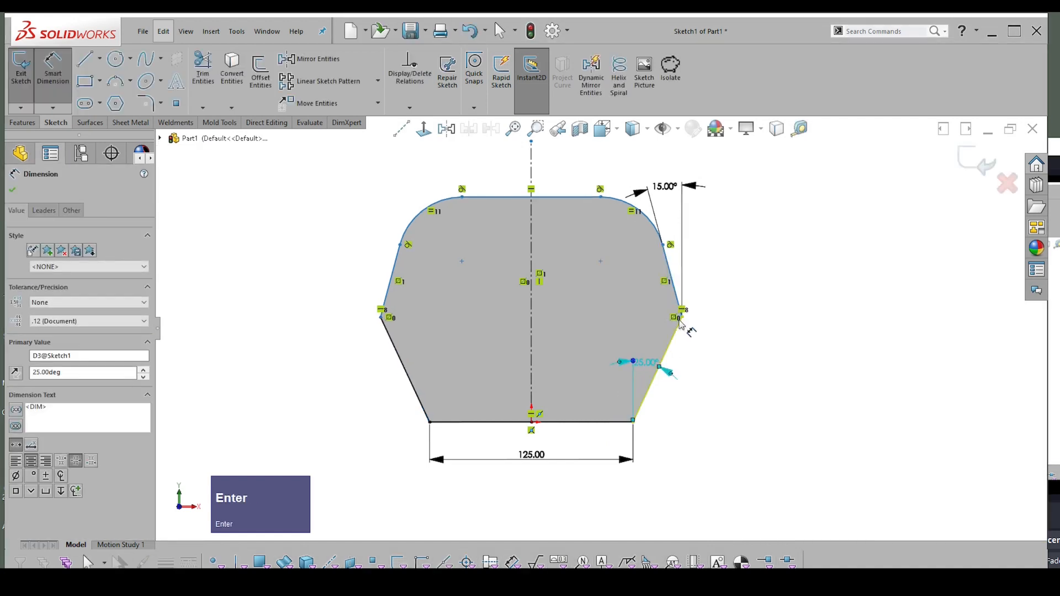
Step: Dimension the width between the profile's left and right vertices below the 125 mm dimension, and move the 25° dimension outside the upper right corner
click(681, 318)
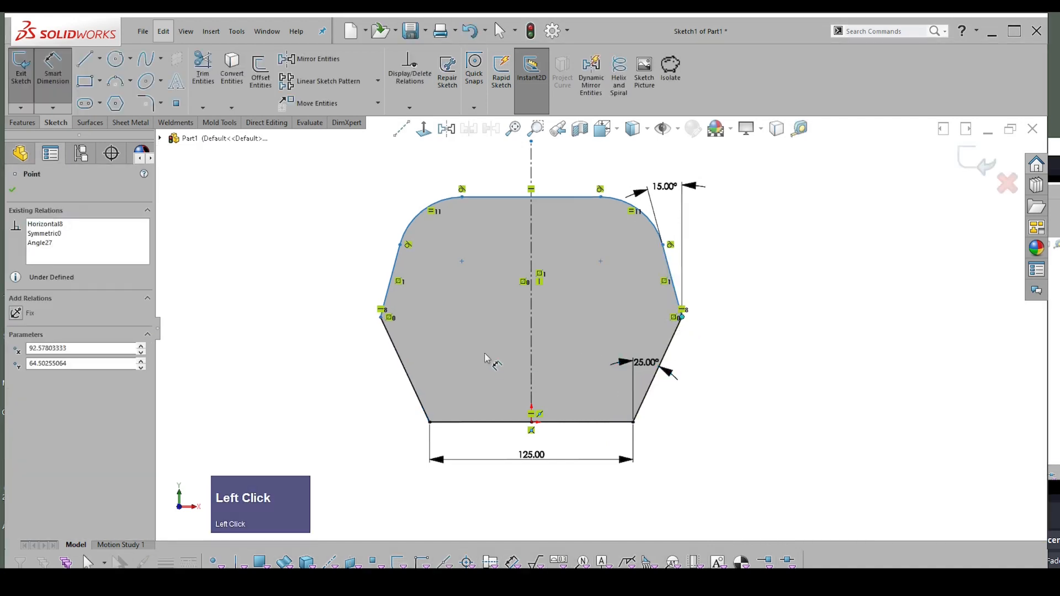
click(381, 317)
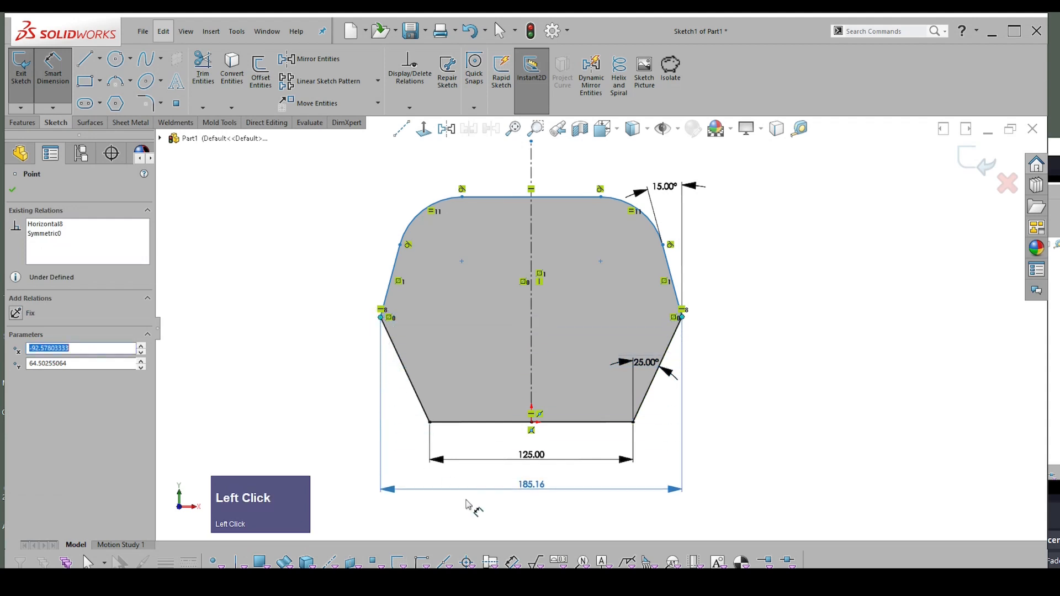
click(531, 485)
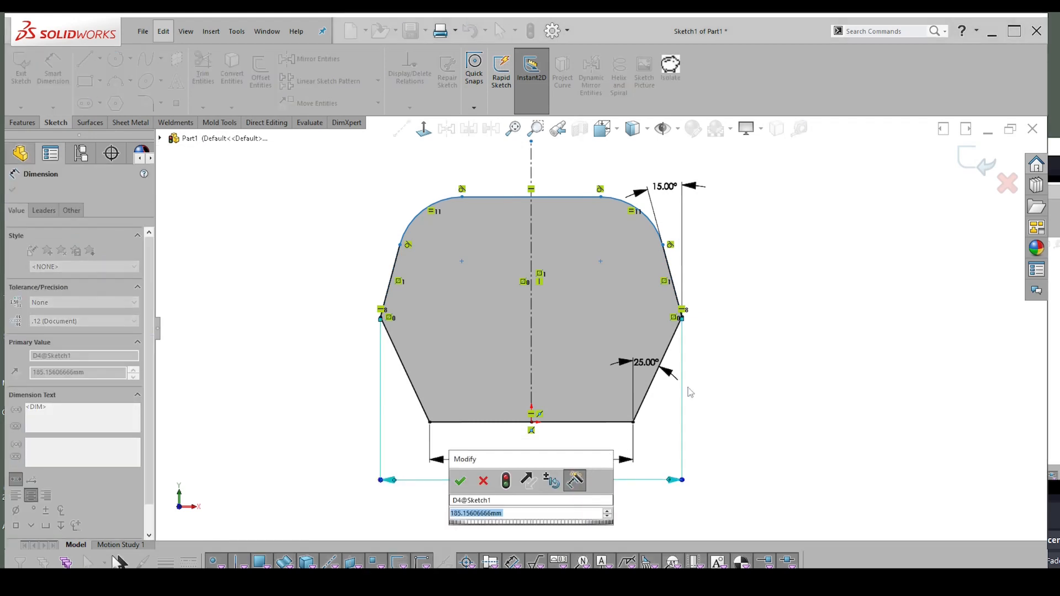
click(728, 362)
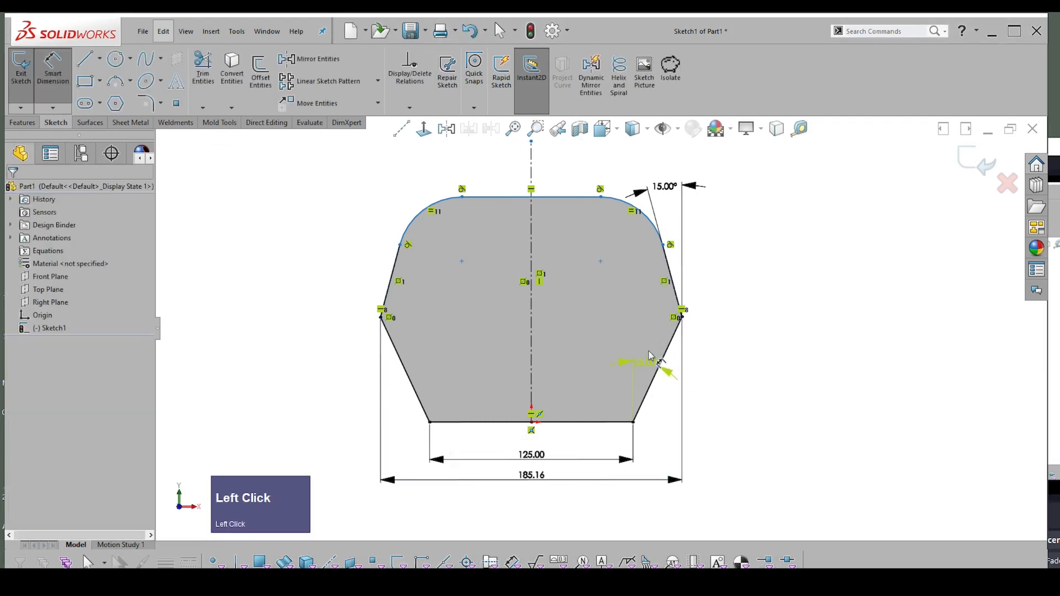
drag(652, 361, 796, 237)
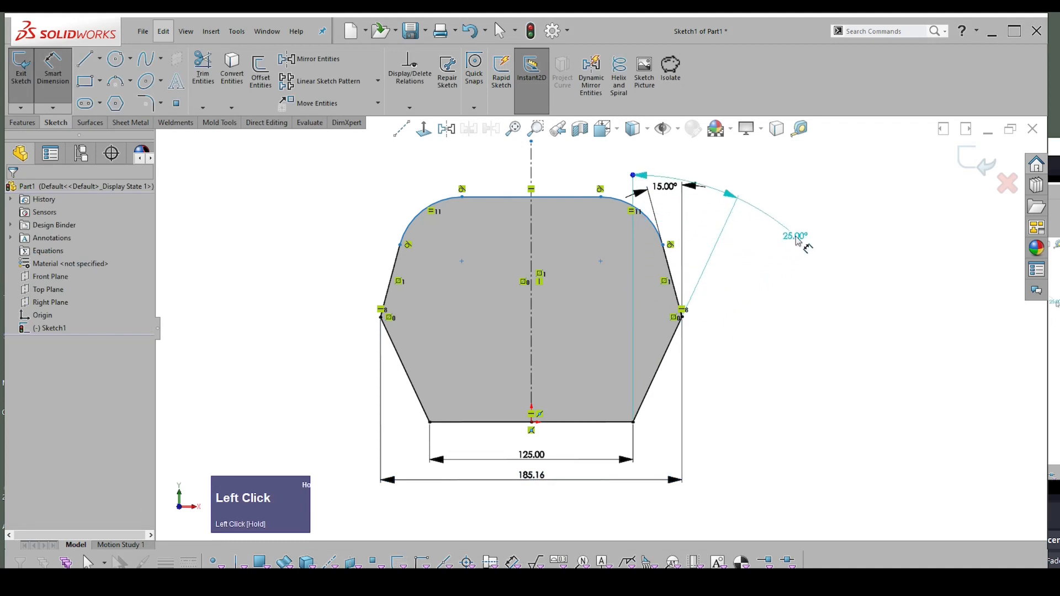
Step: Dimension the height from the origin to the profile's top line, place it right of the profile, and set it to 140 mm
right_drag(780, 366, 562, 426)
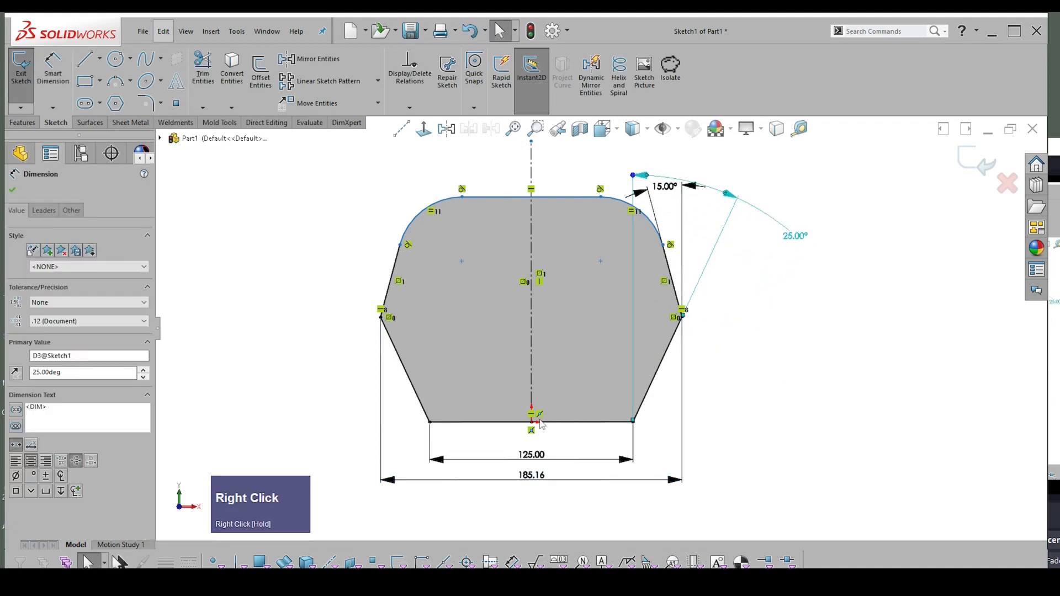
click(532, 423)
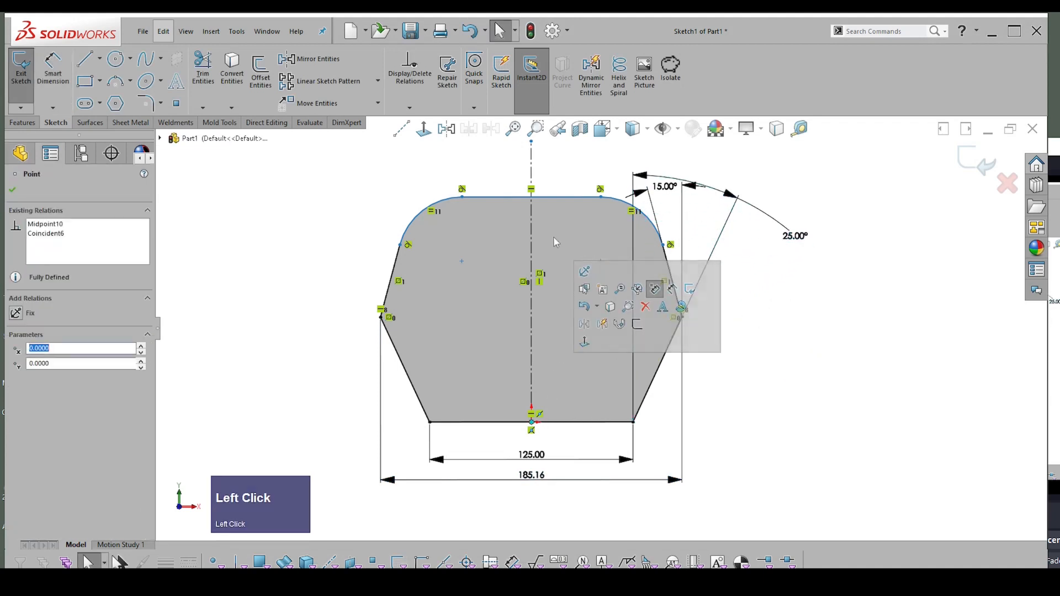
click(565, 202)
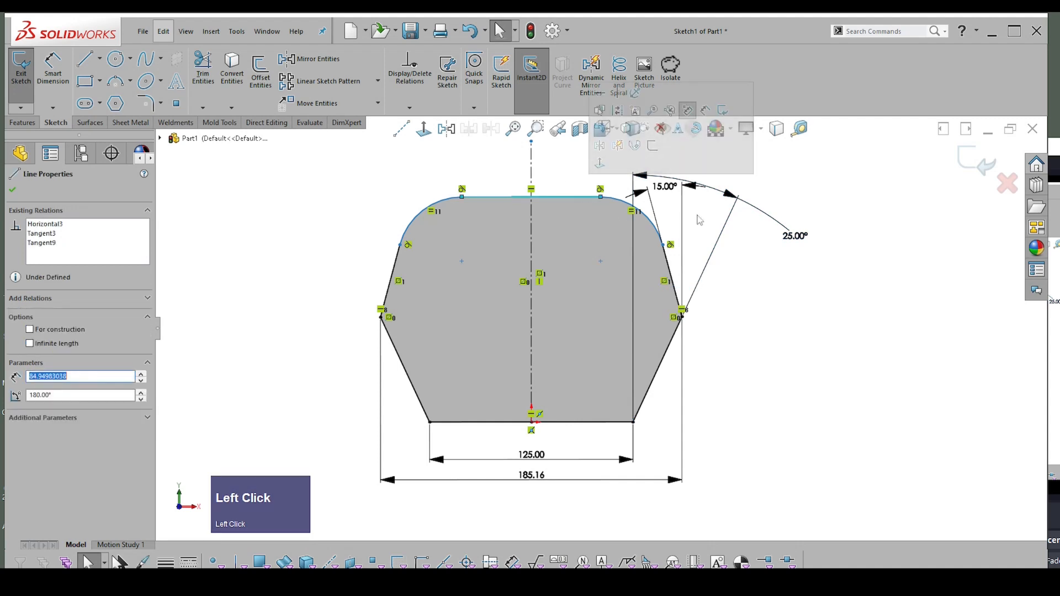
right_drag(795, 296, 746, 230)
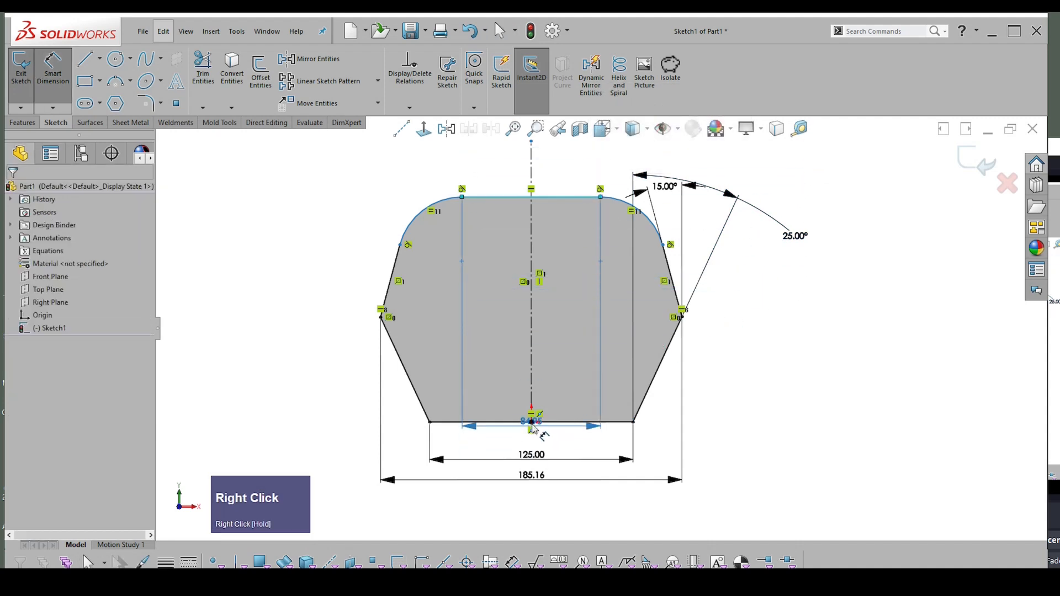
click(533, 424)
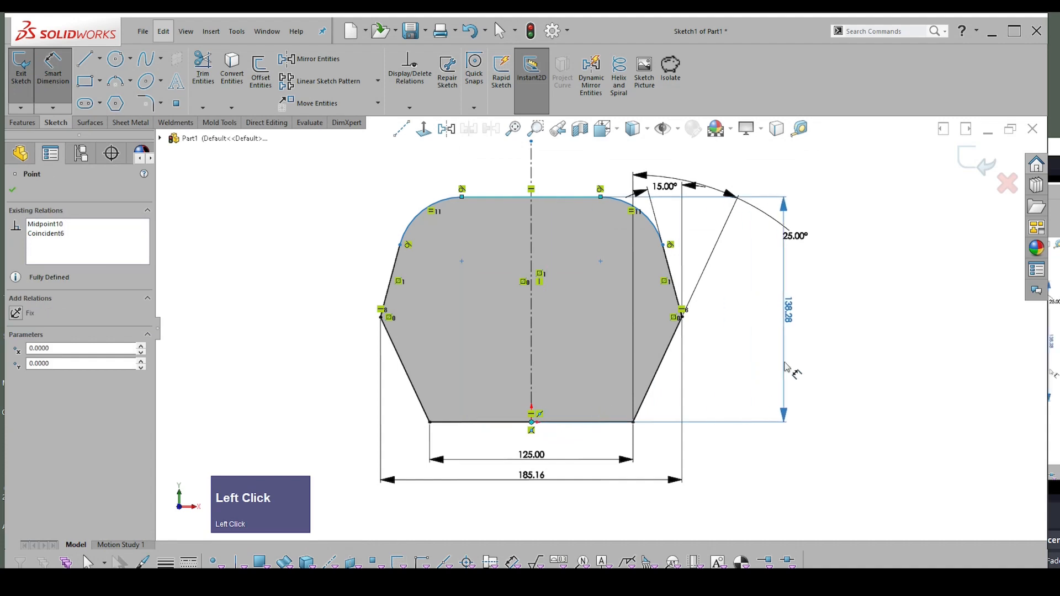
click(852, 337)
text(140)
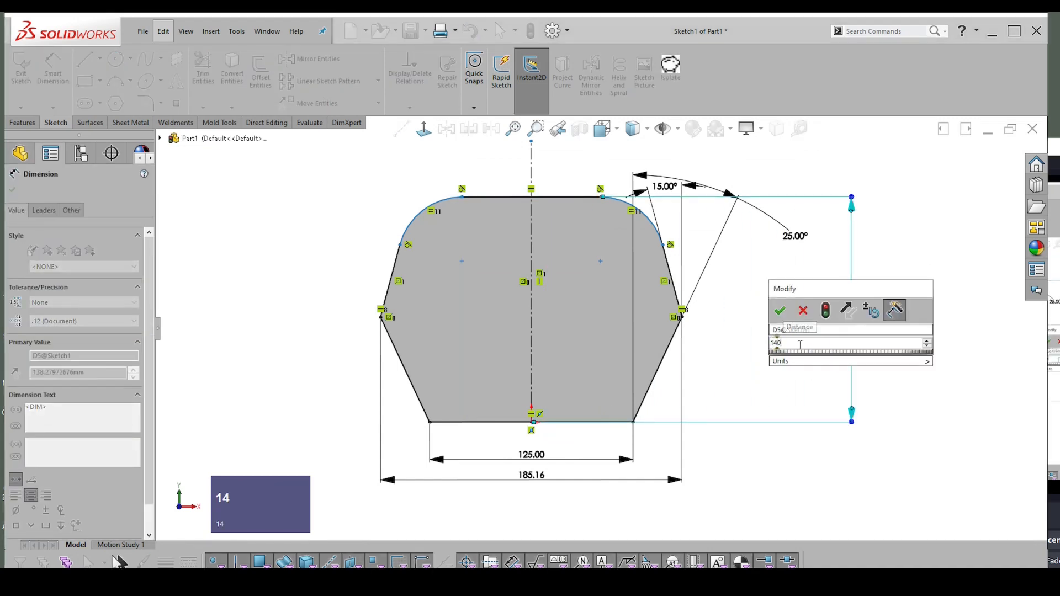
key(Return)
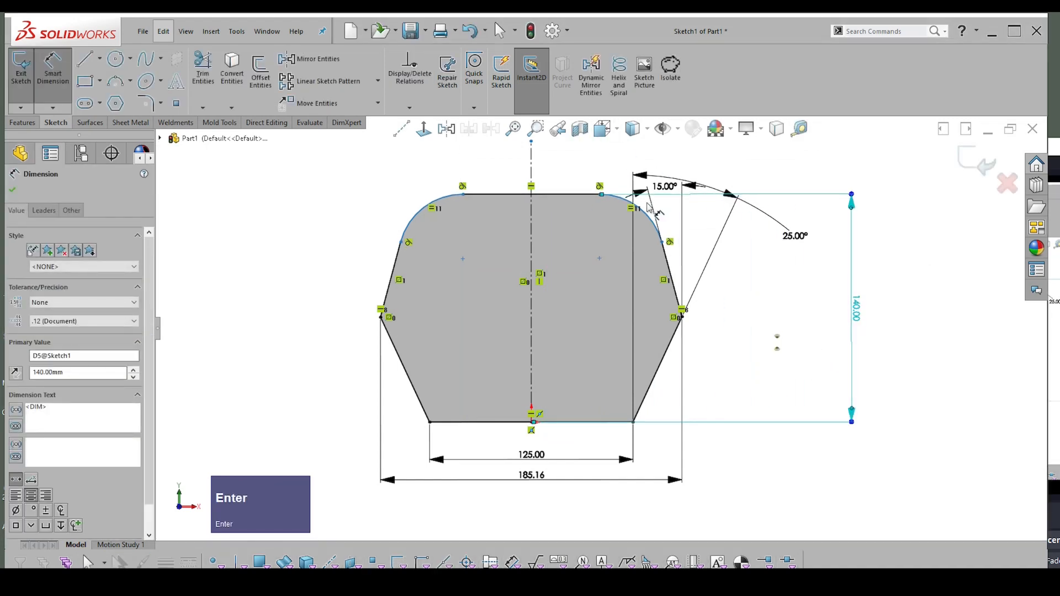
Step: Dimension the radius of the profile's right corner arc, place it outside the profile, and set it to 40 mm
click(412, 226)
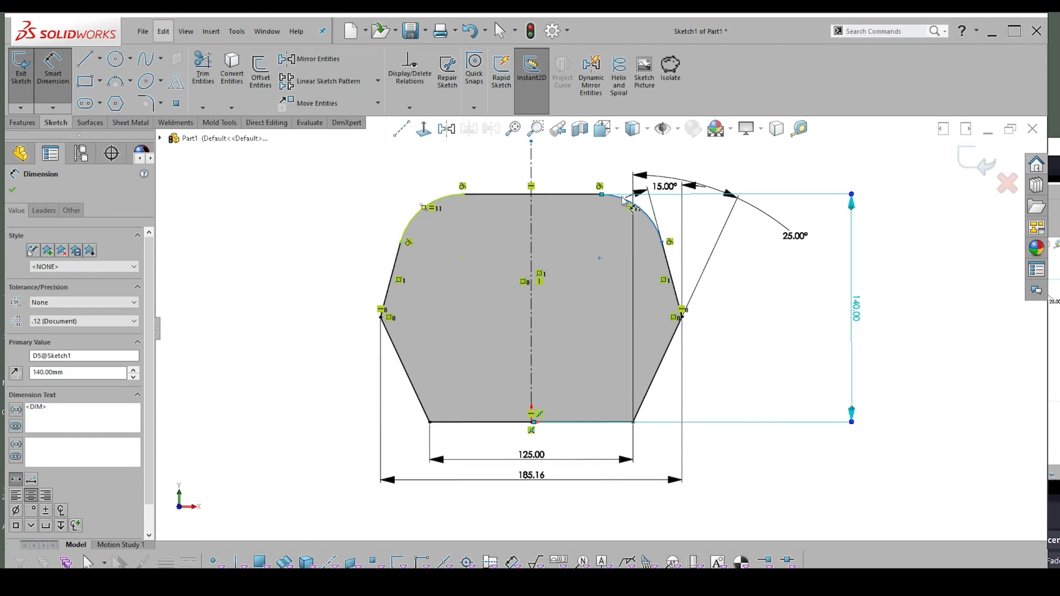
click(635, 208)
click(654, 221)
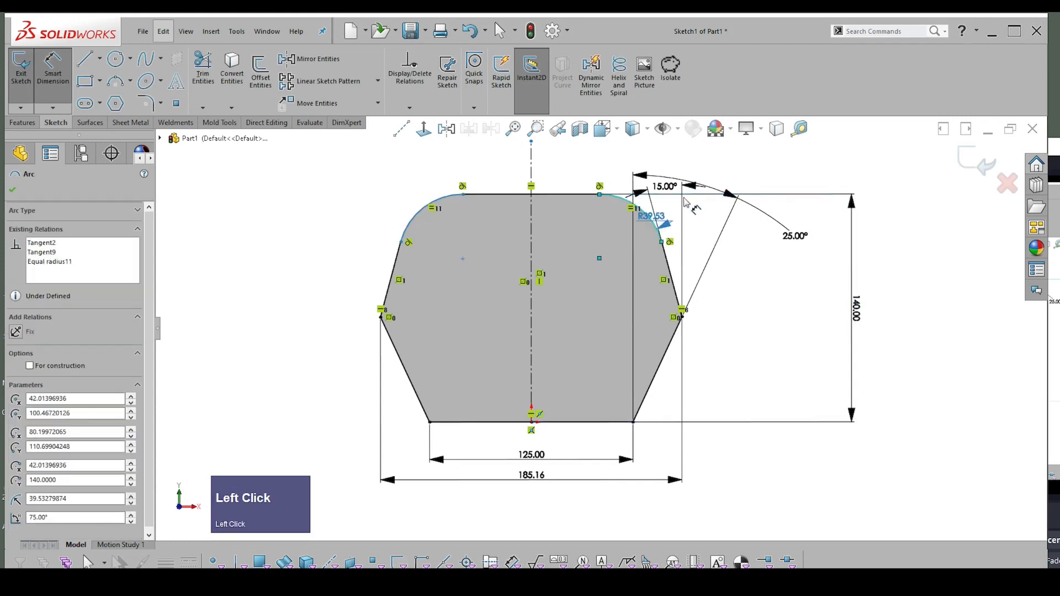
click(731, 169)
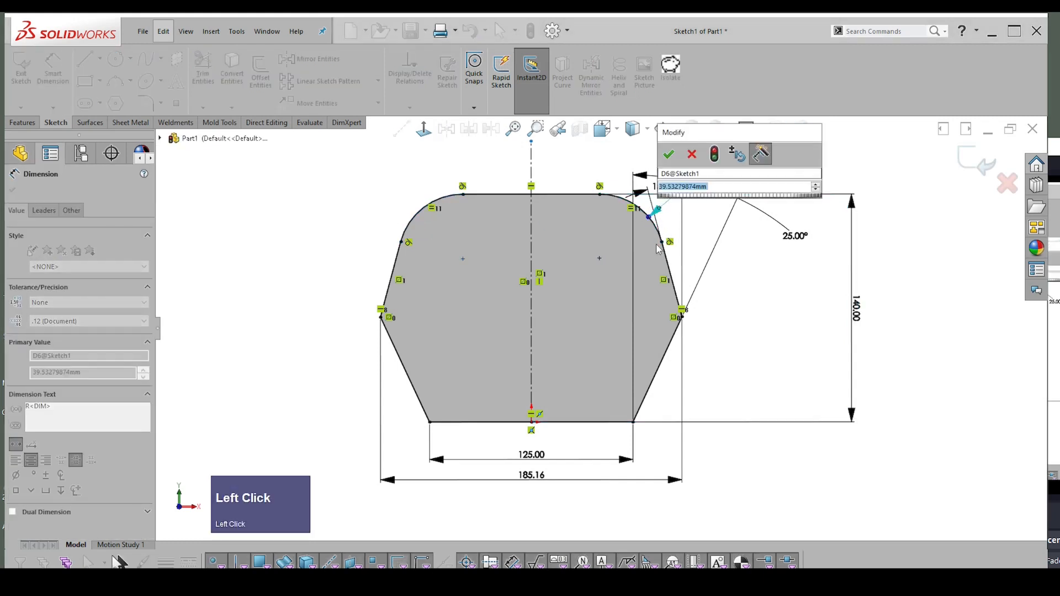
text(40)
key(Return)
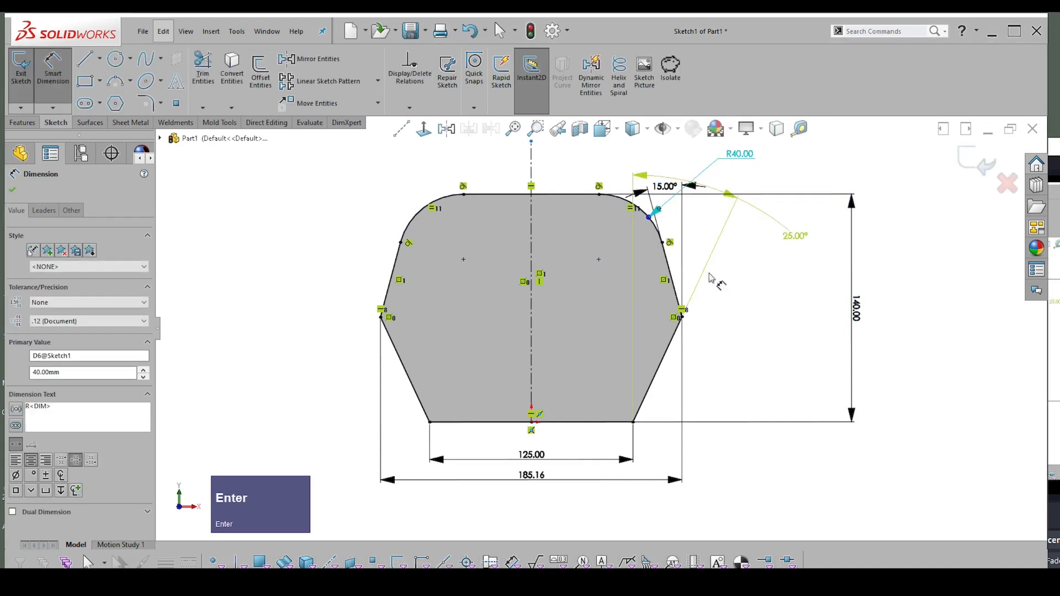
key(Escape)
Step: Rearrange the R40, 25° and 15° dimensions above the profile's upper right corner so their texts are spread apart
scroll(715, 186, up, 3)
drag(703, 188, 776, 162)
mouse_move(775, 276)
mouse_down()
mouse_move(738, 182)
mouse_move(649, 159)
mouse_up()
scroll(634, 265, down, 2)
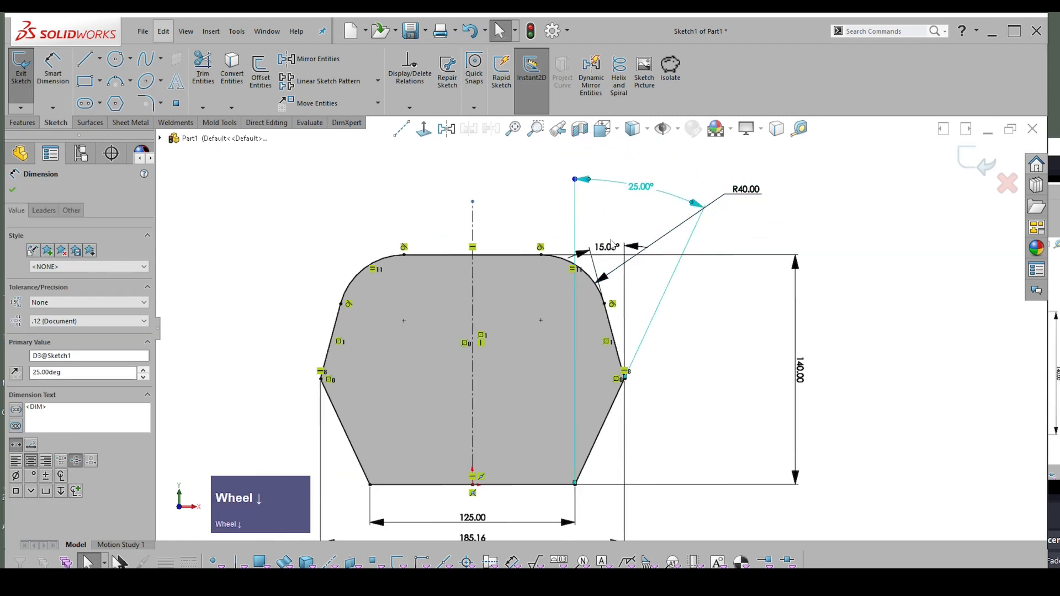
mouse_move(611, 246)
mouse_down()
mouse_move(579, 199)
mouse_move(500, 180)
mouse_up()
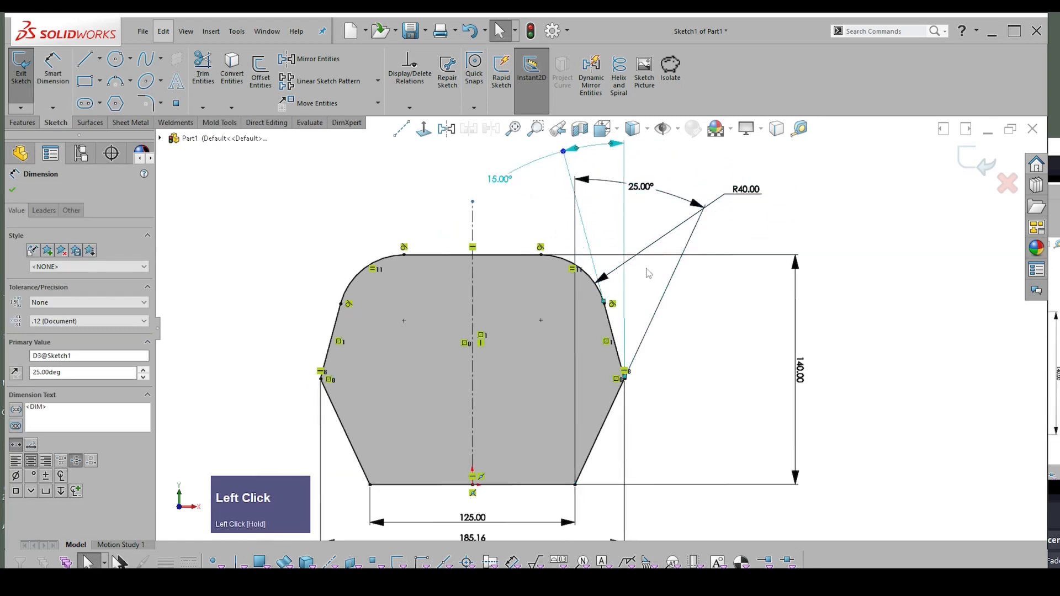
scroll(649, 273, down, 2)
scroll(537, 489, up, 1)
click(731, 269)
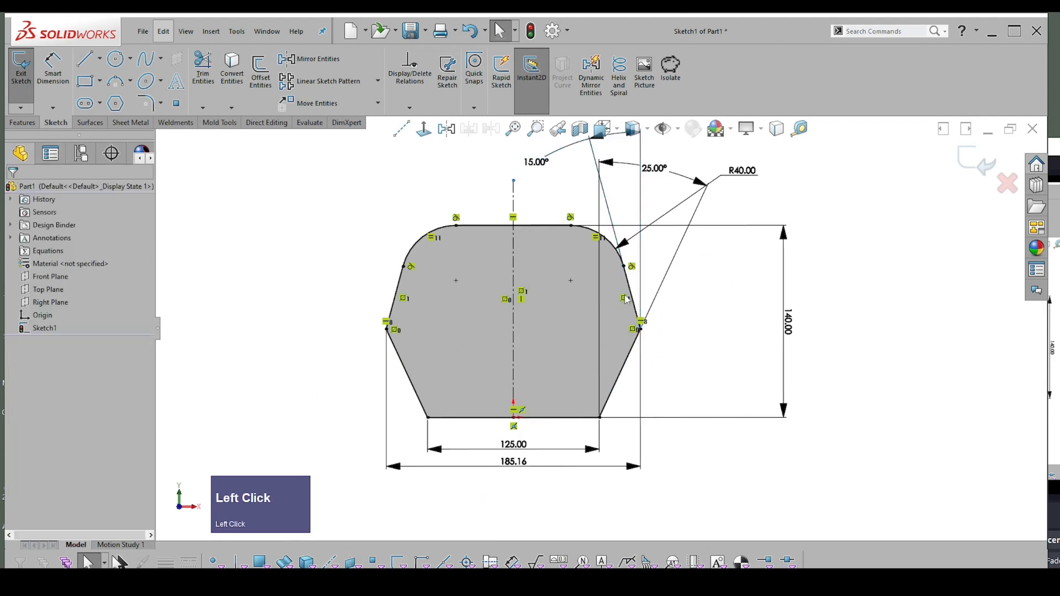
Step: Sketch a three-point arc with a radius of about 30.6 mm inside the profile, between the centerline and the right corner arc
scroll(539, 246, up, 1)
scroll(616, 241, down, 2)
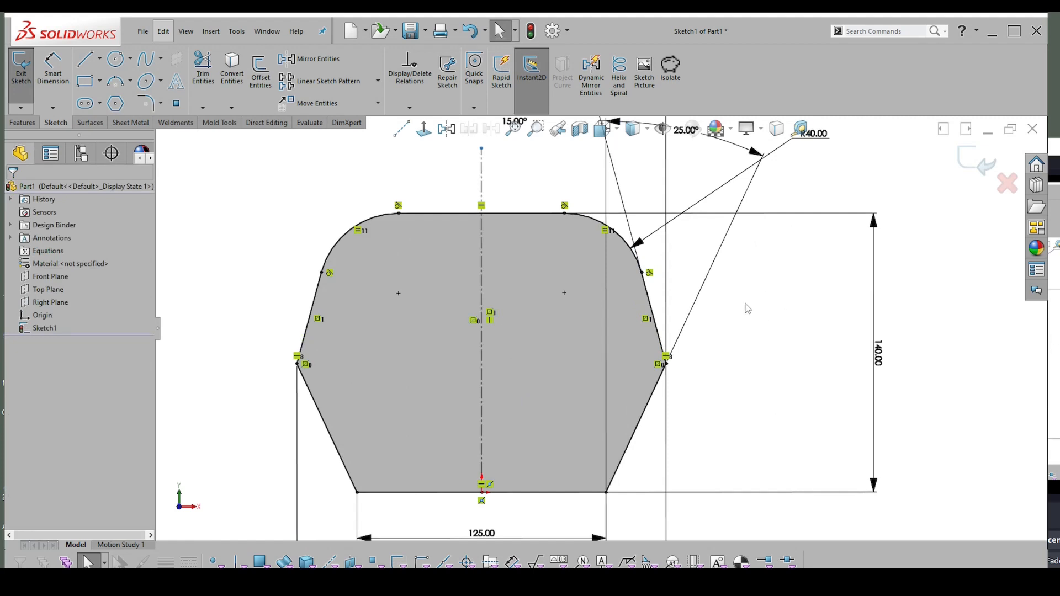
right_drag(773, 327, 851, 341)
click(785, 340)
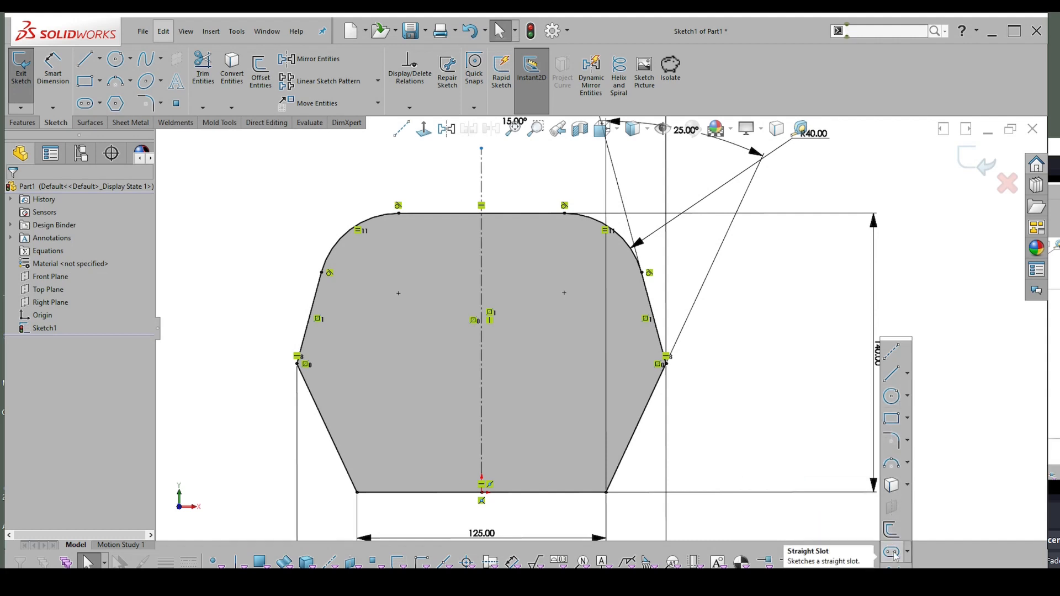
click(893, 465)
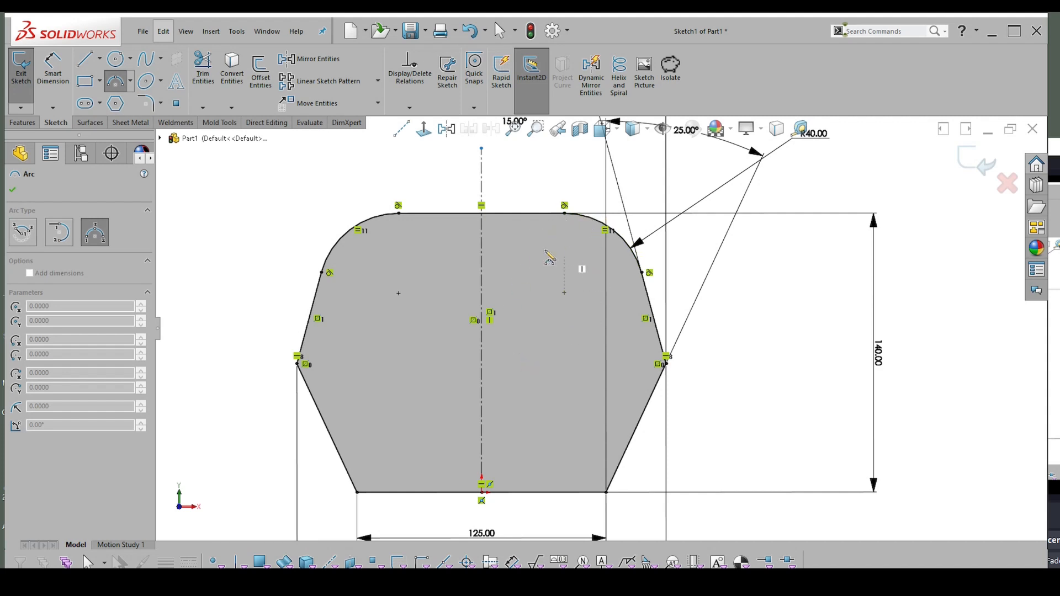
click(519, 275)
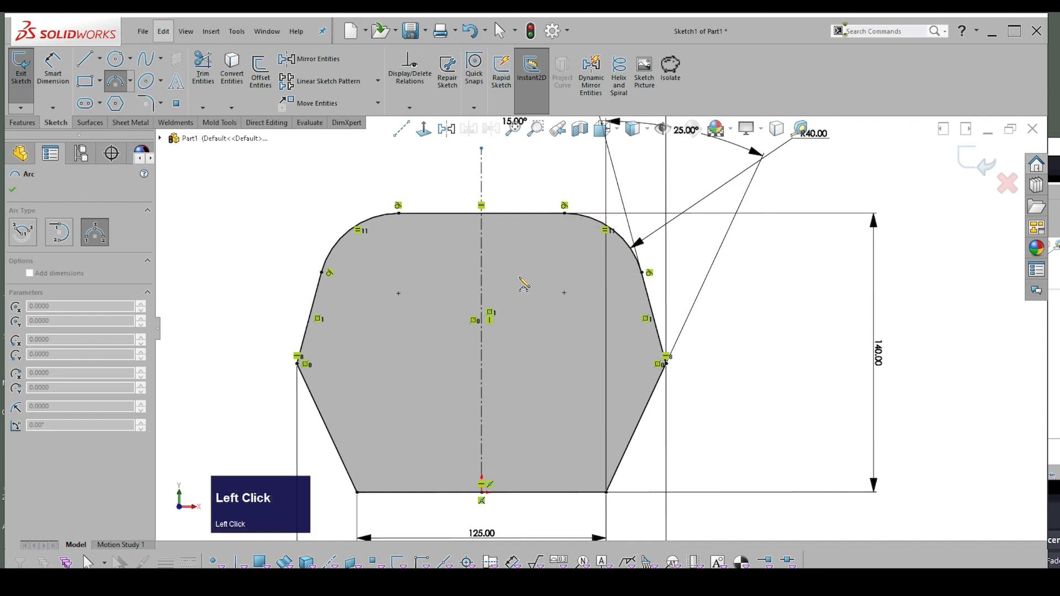
click(612, 342)
click(556, 354)
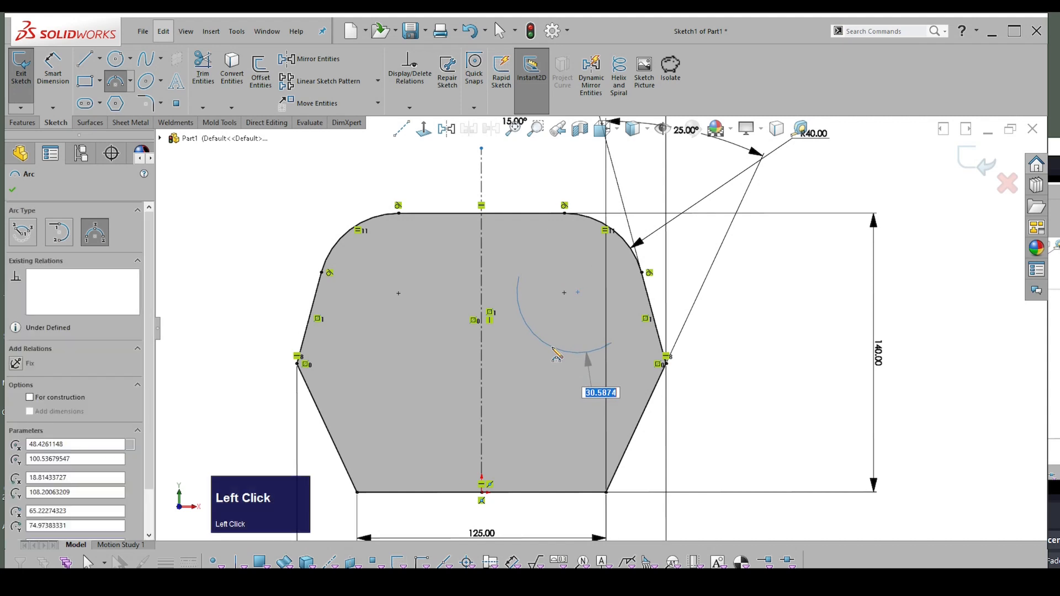
key(Escape)
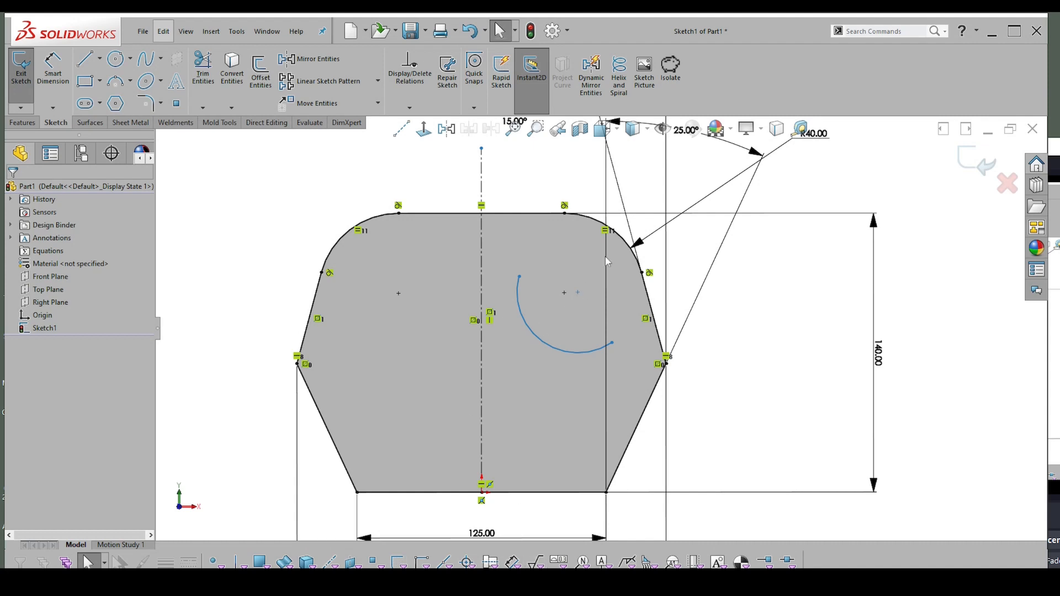
Step: Make the new inner arc coradial with the profile's right corner arc
click(527, 332)
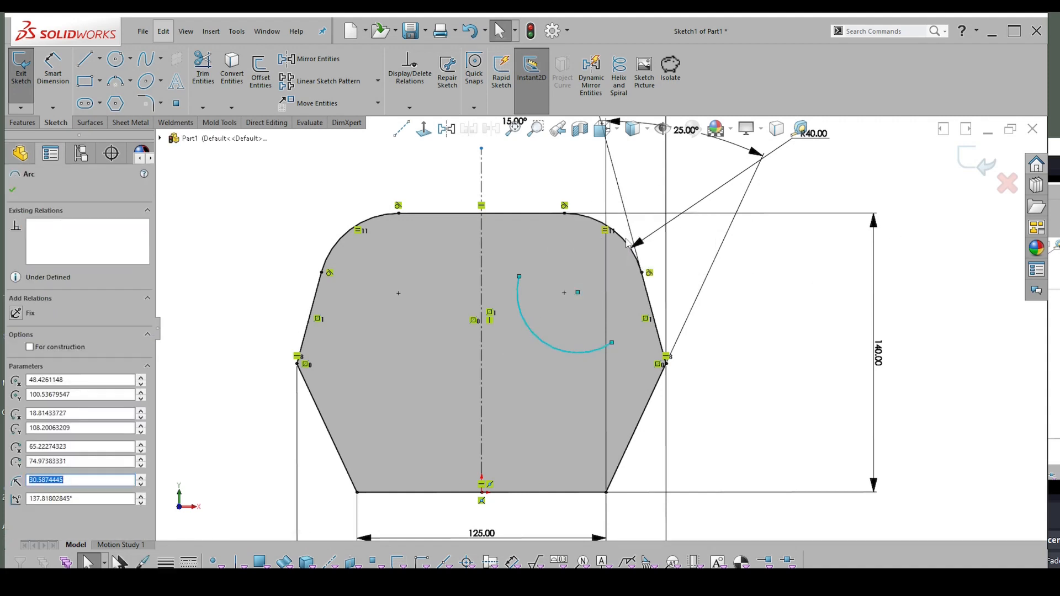
shift+click(628, 243)
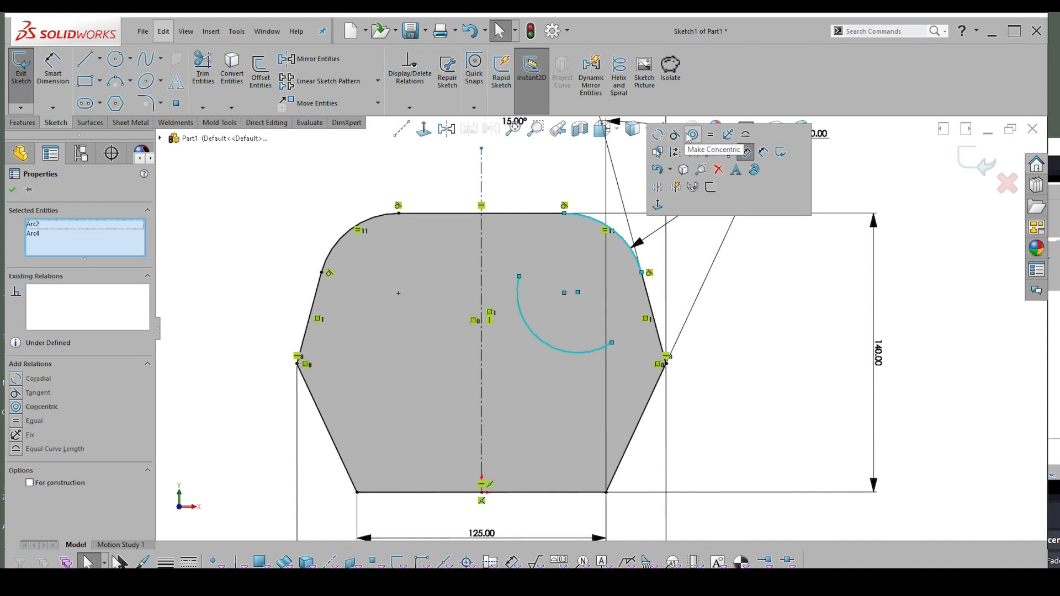
click(660, 135)
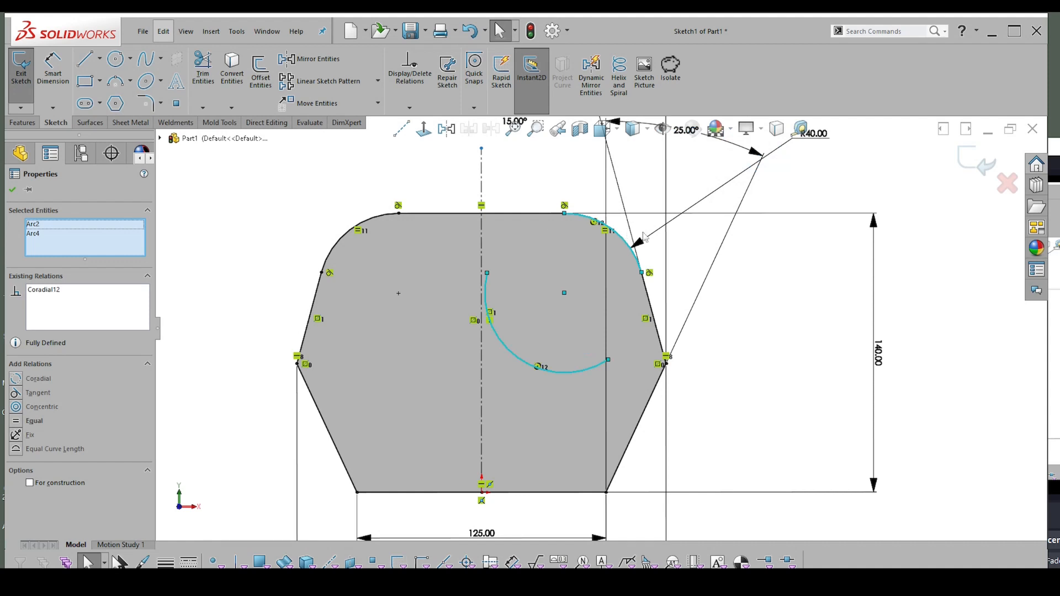
scroll(808, 176, down, 3)
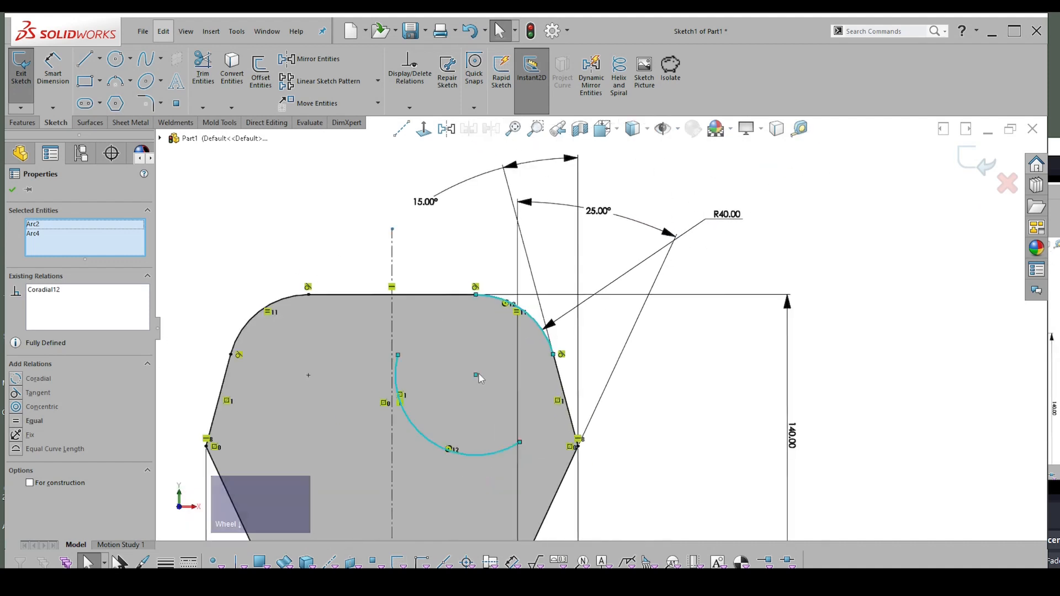
click(693, 379)
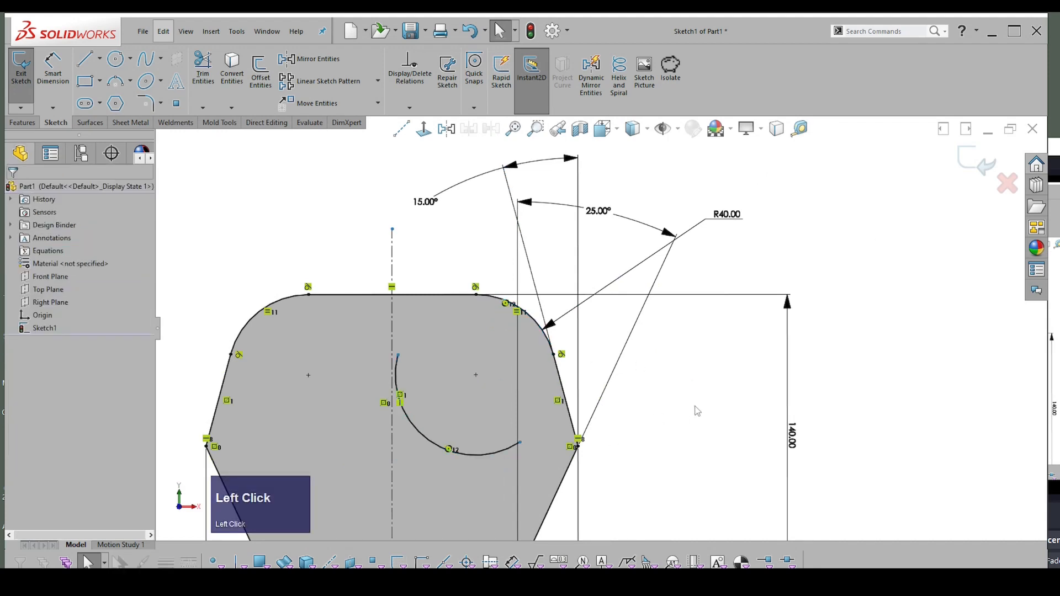
right_drag(697, 376, 700, 303)
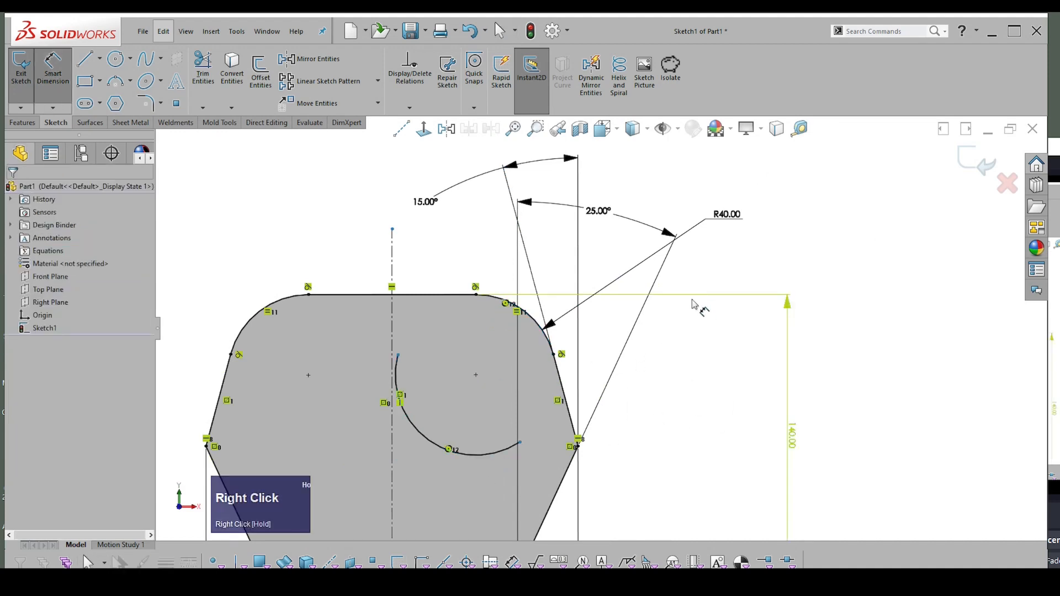
click(420, 436)
key(Escape)
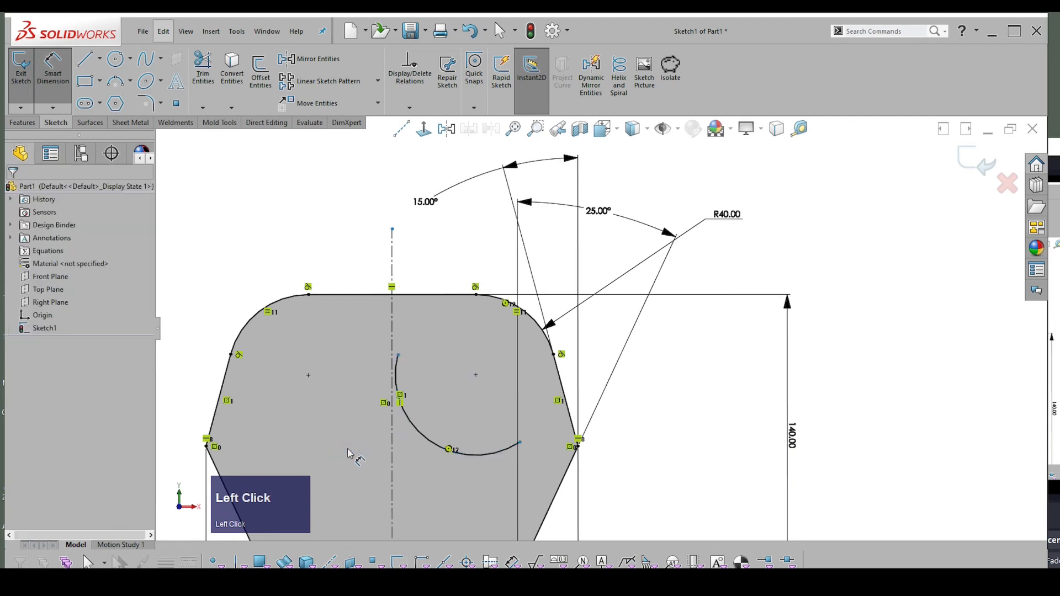
Step: Lengthen the inner arc by moving its upper endpoint up and to the right, and adjust its lower endpoint along the curve
scroll(406, 357, up, 2)
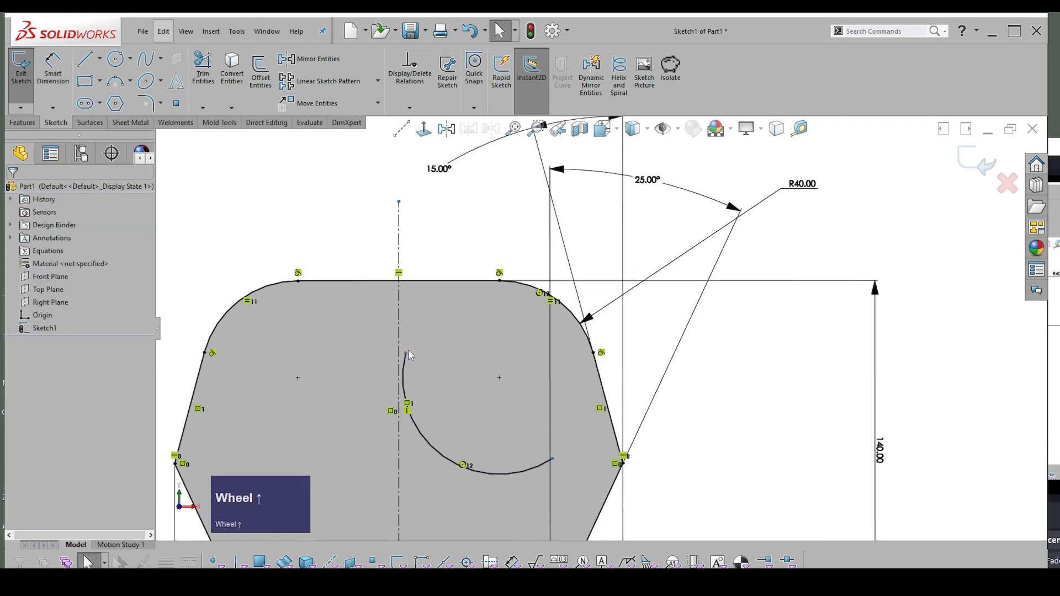
drag(407, 355, 439, 309)
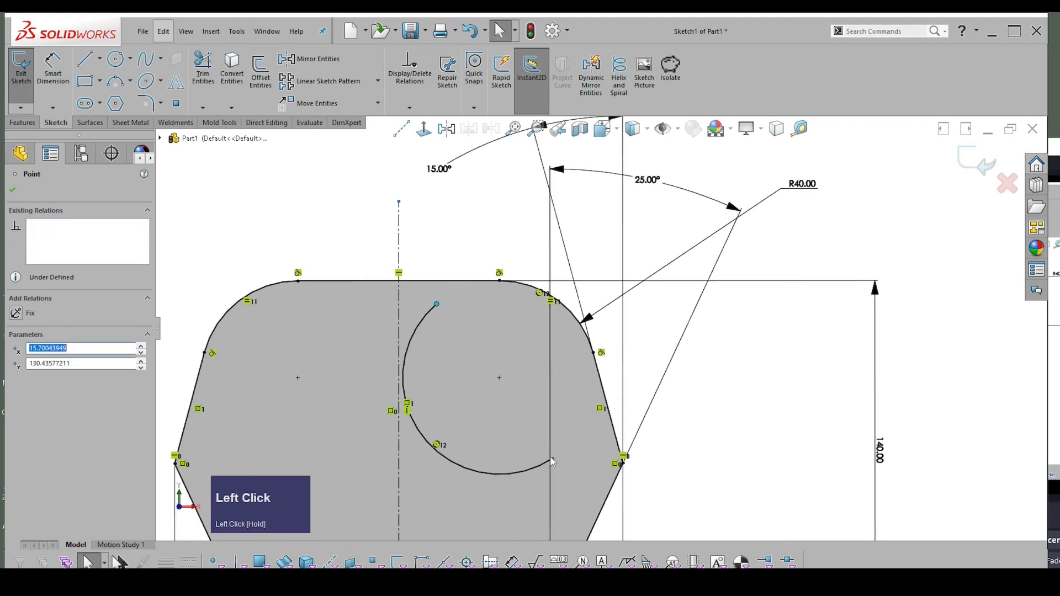
drag(555, 456, 534, 476)
scroll(481, 298, down, 2)
scroll(784, 370, up, 2)
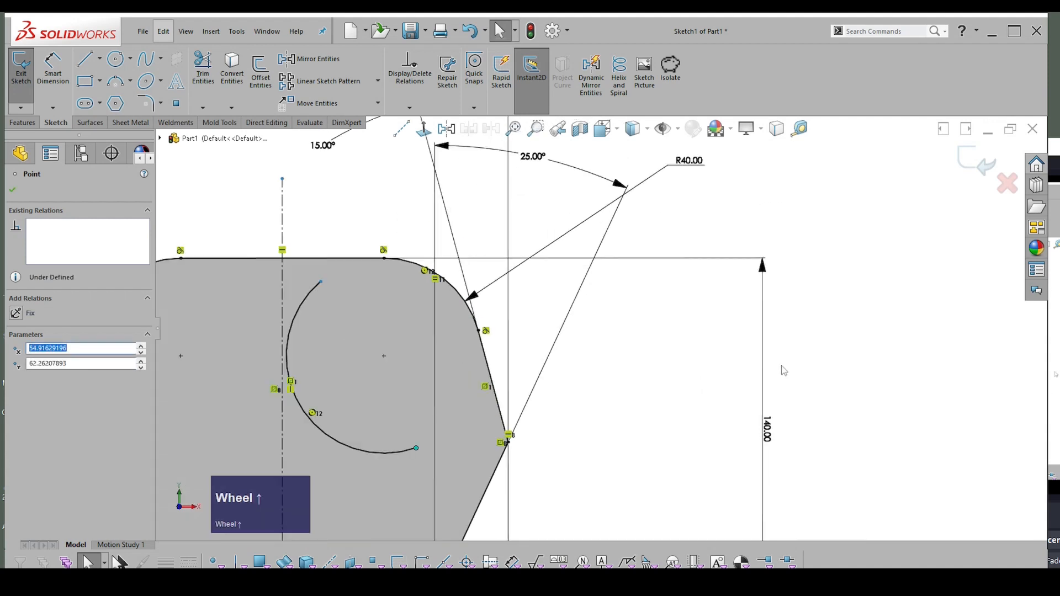
Step: Sketch a circle about 43 mm in diameter inside the inner arc, with its center off the arc's center
right_drag(693, 370, 766, 430)
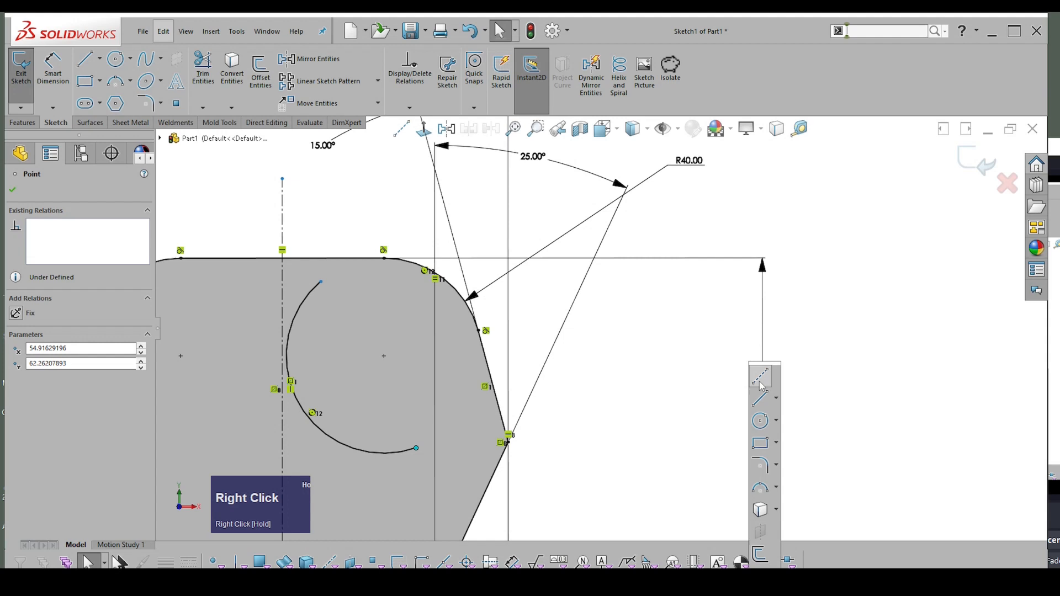
click(761, 421)
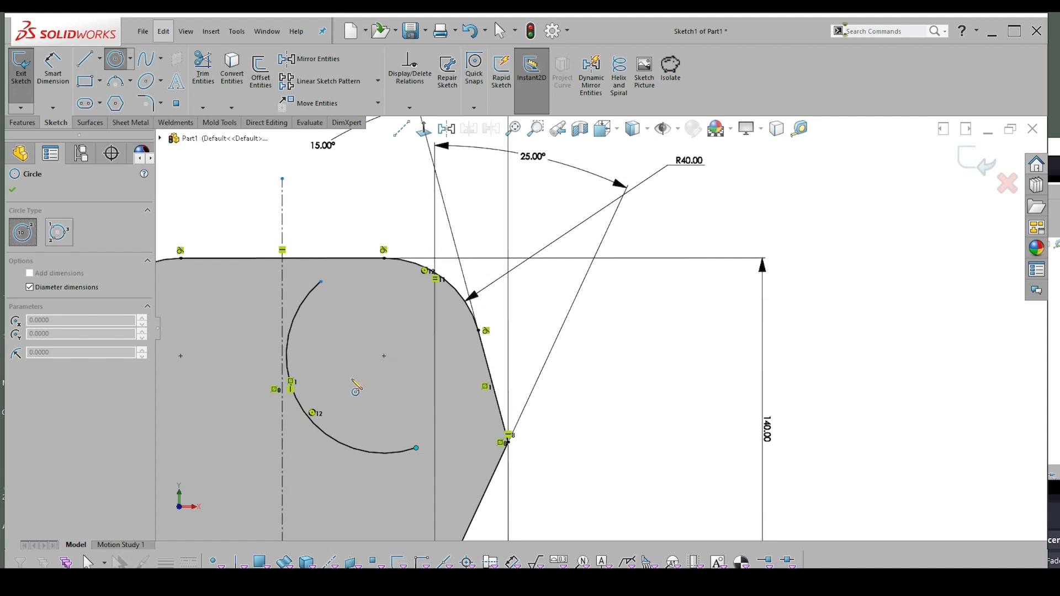
click(352, 377)
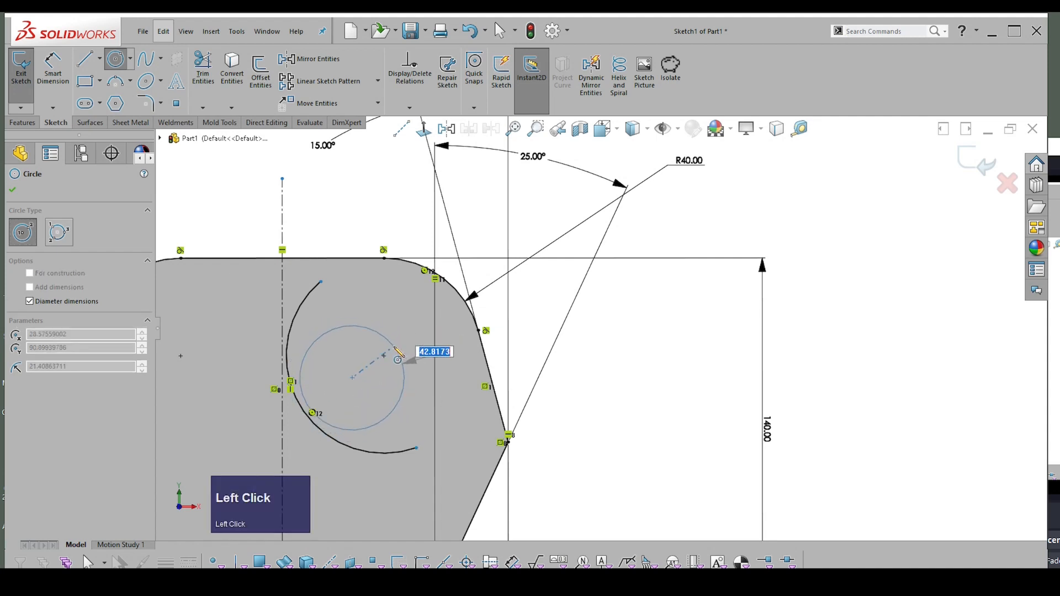
click(397, 351)
key(Escape)
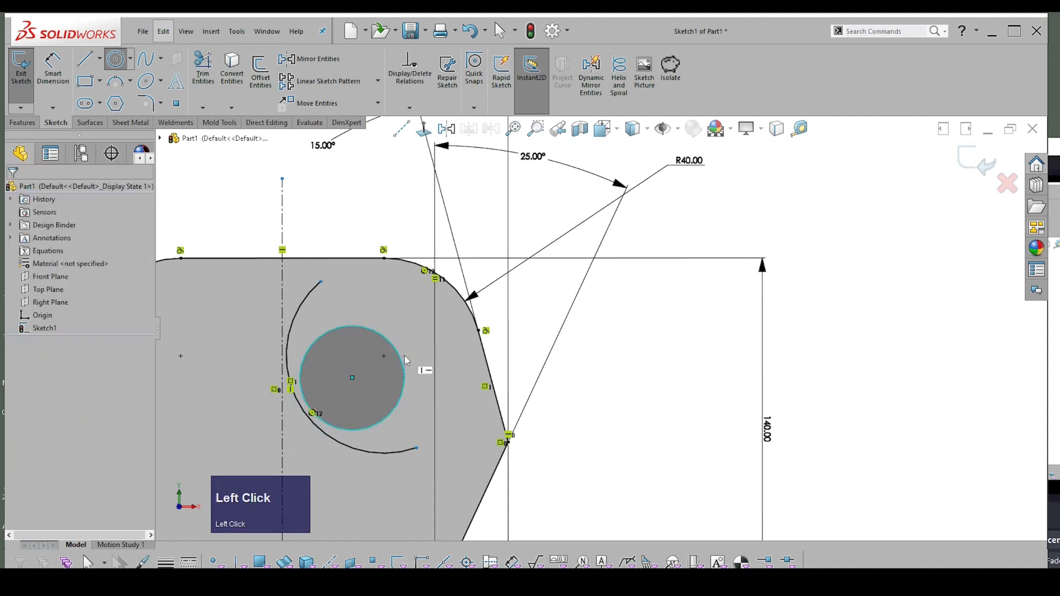
Step: Make the circle concentric with the inner arc and shrink it to a radius of about 18.5 mm
shift+click(384, 352)
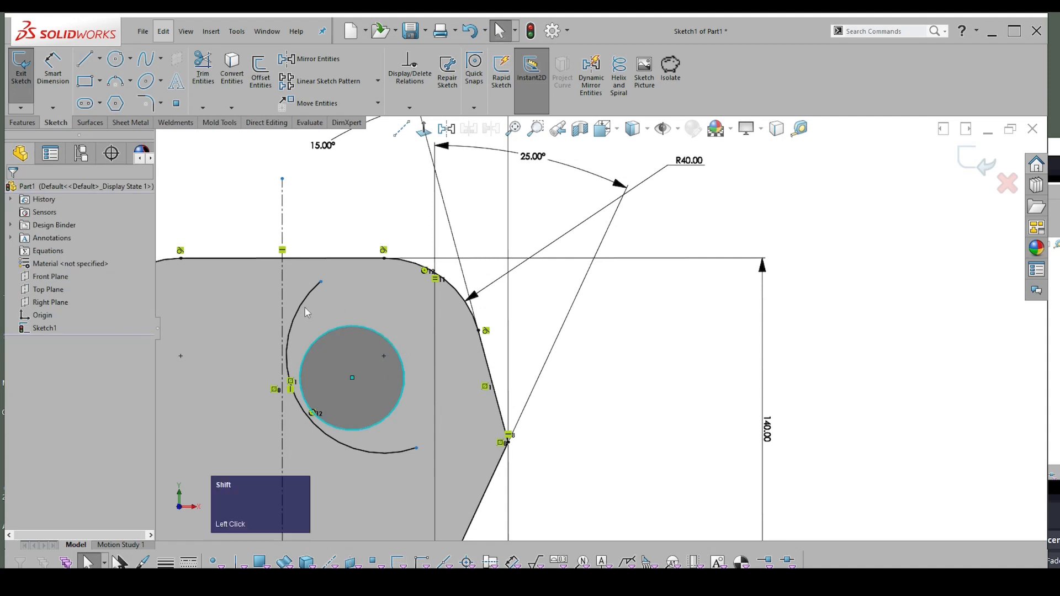
shift+click(303, 304)
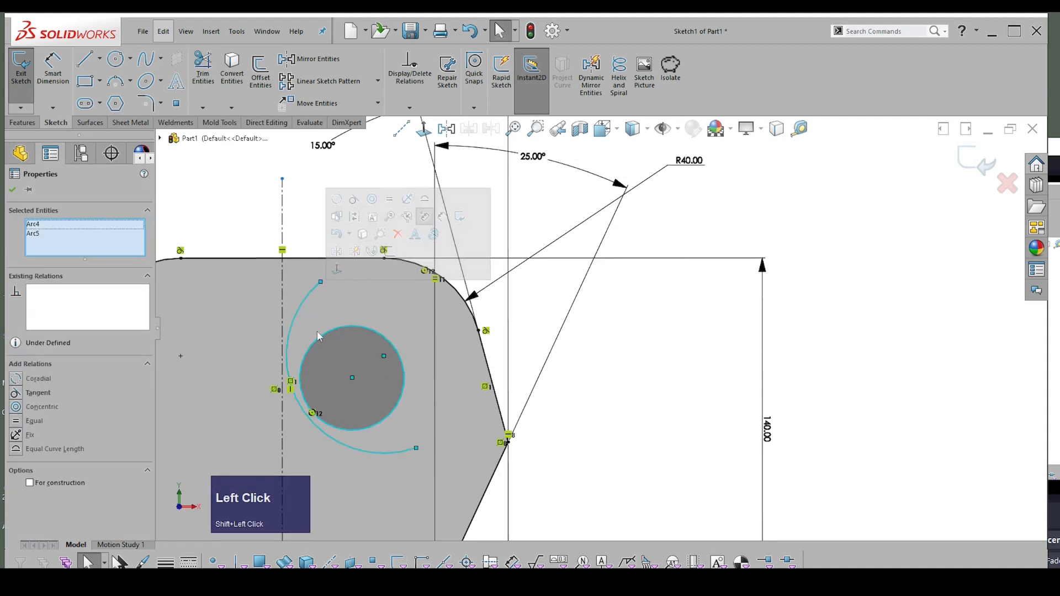
right_click(558, 303)
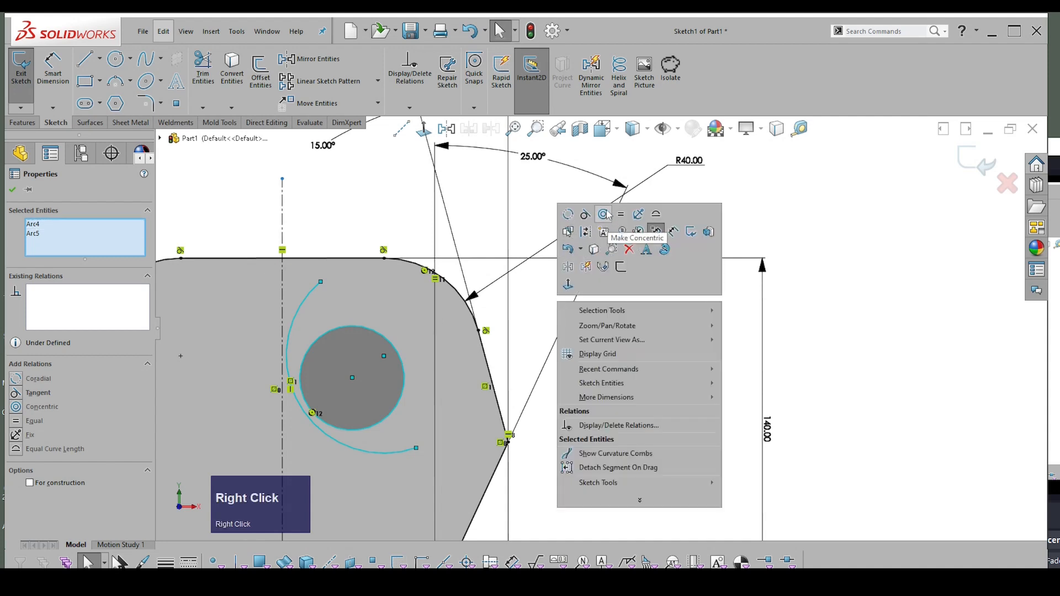
click(604, 214)
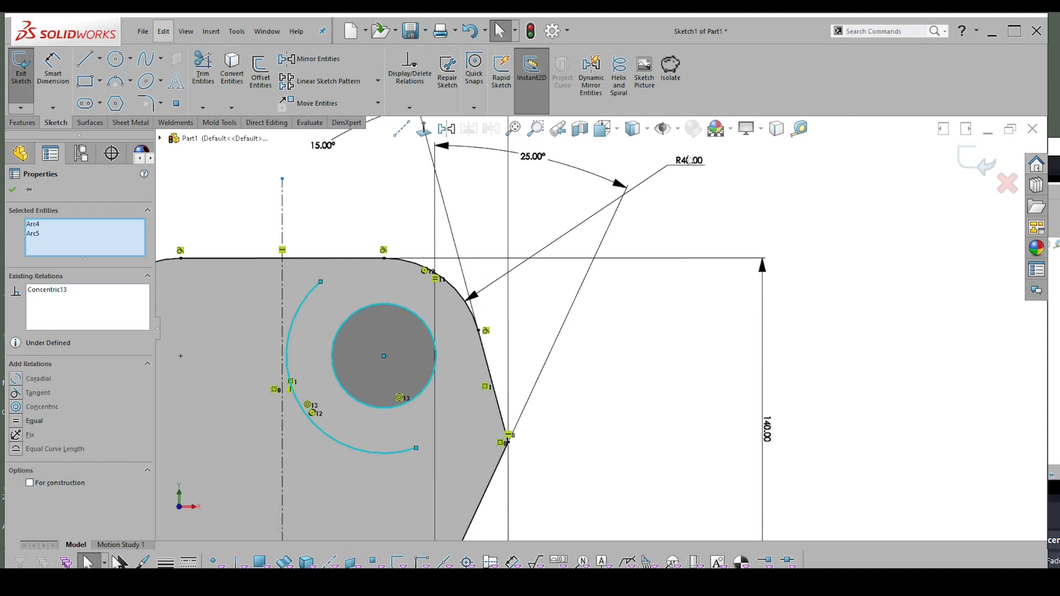
click(406, 331)
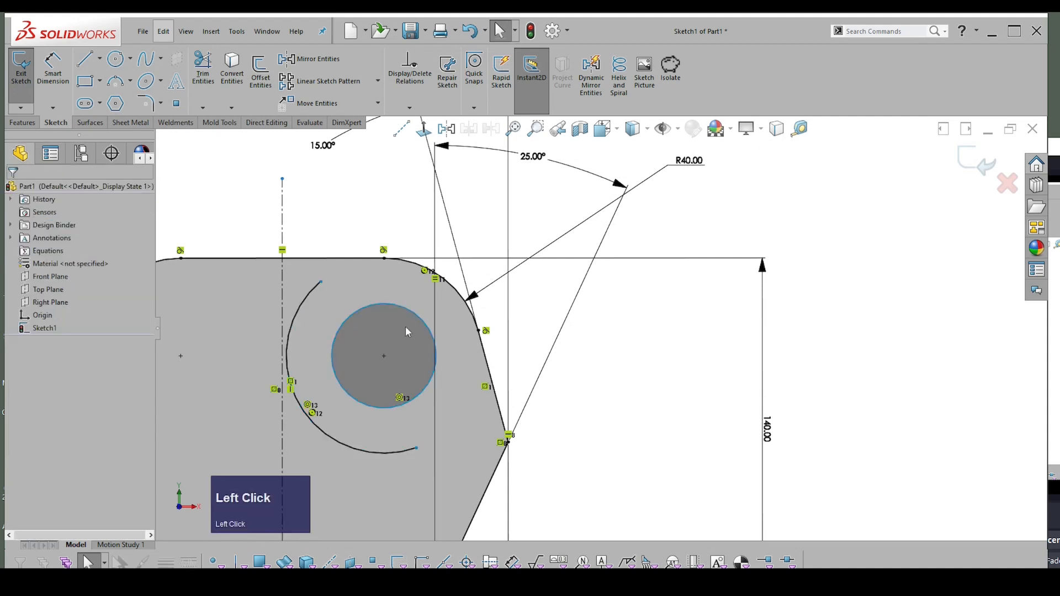
drag(405, 305, 404, 319)
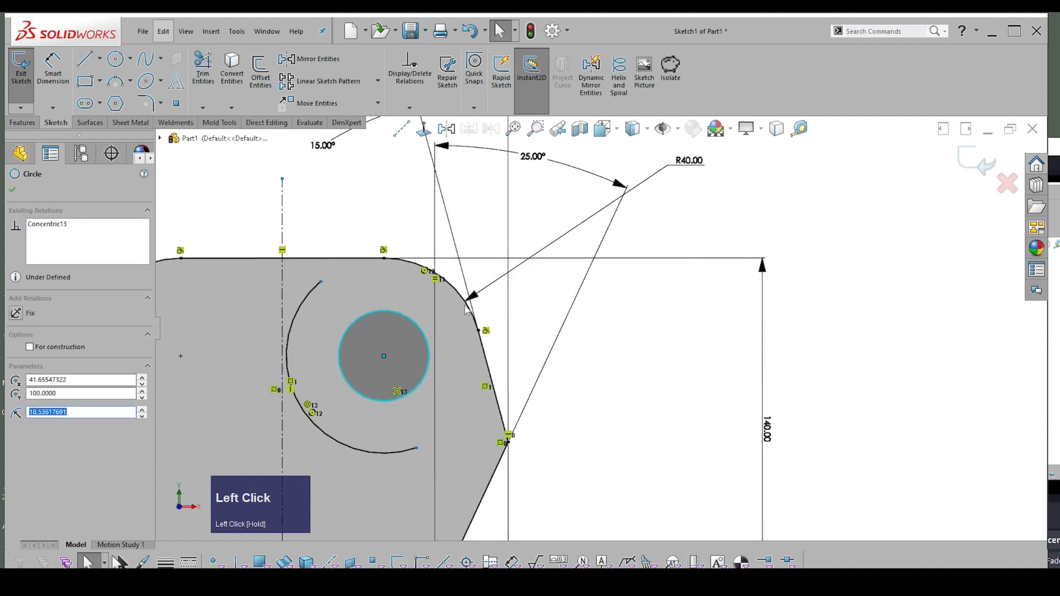
click(792, 310)
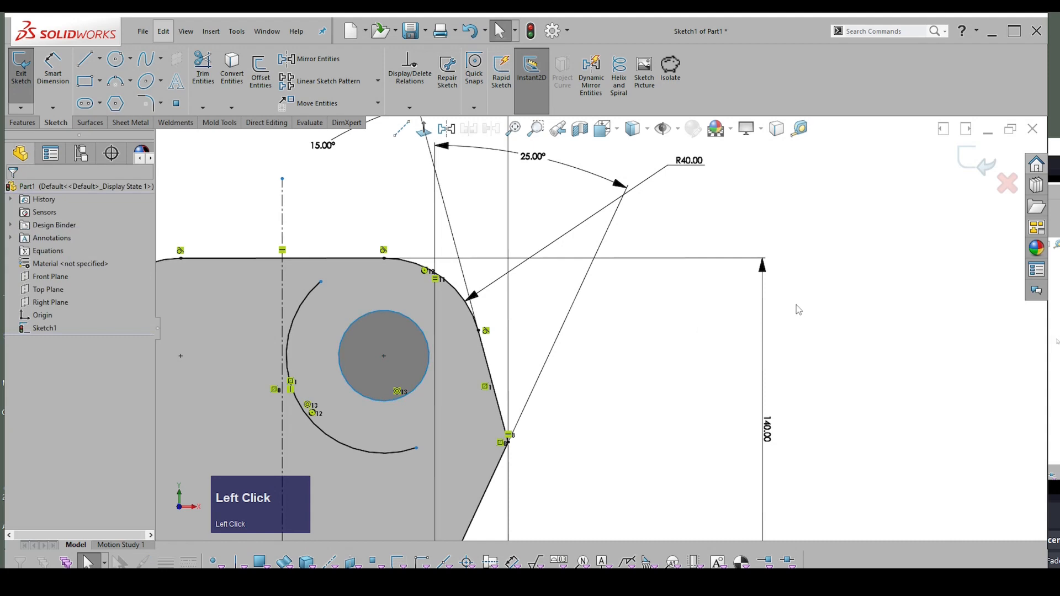
Step: Draw a line connecting the inner arc's upper and lower endpoints across the circle
mouse_move(799, 309)
right_down()
mouse_move(835, 310)
mouse_move(878, 288)
right_up()
click(778, 309)
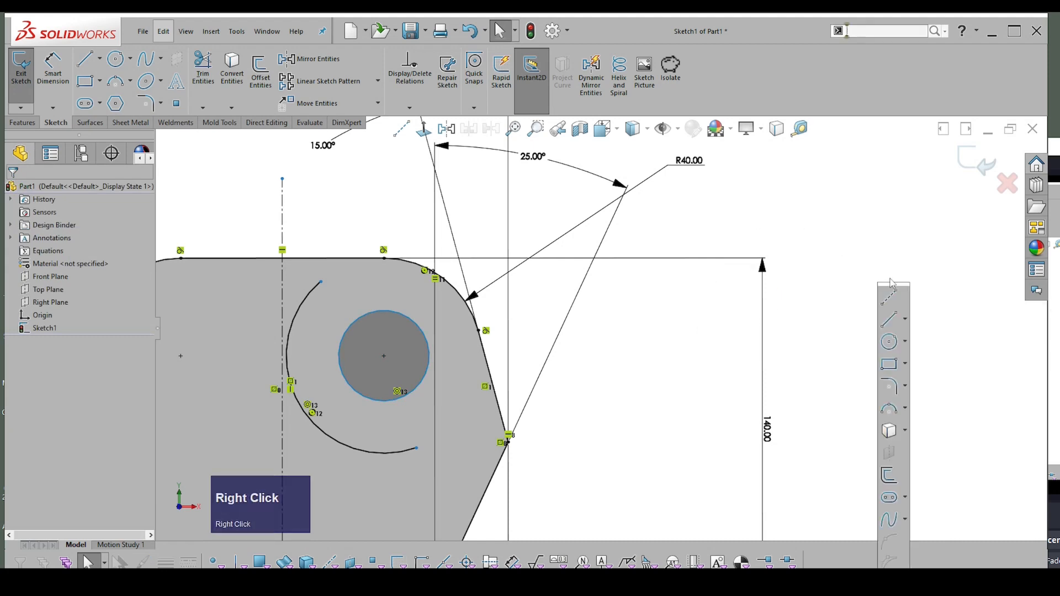
click(889, 319)
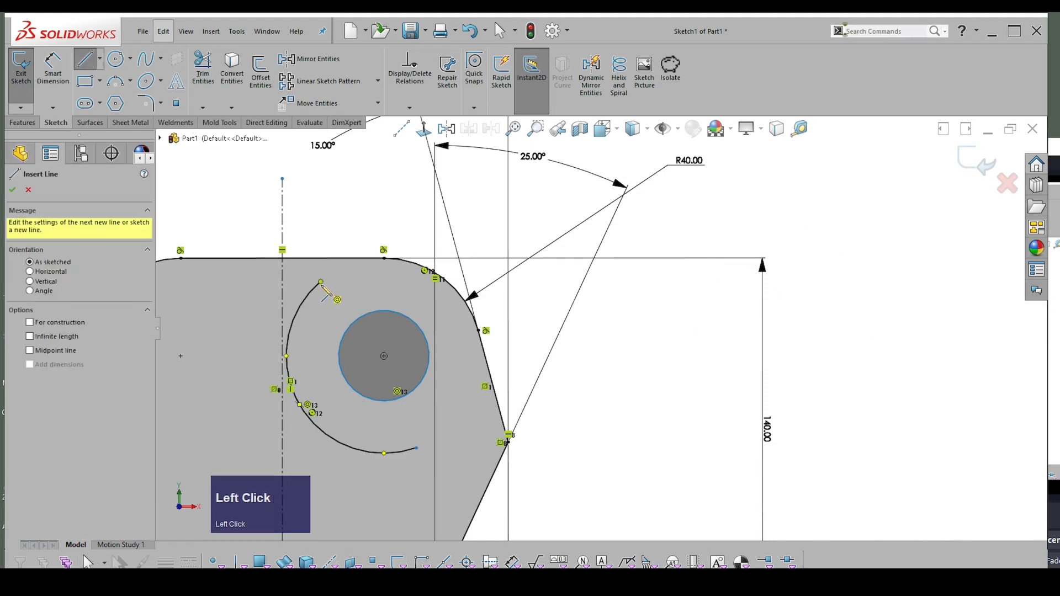
click(320, 282)
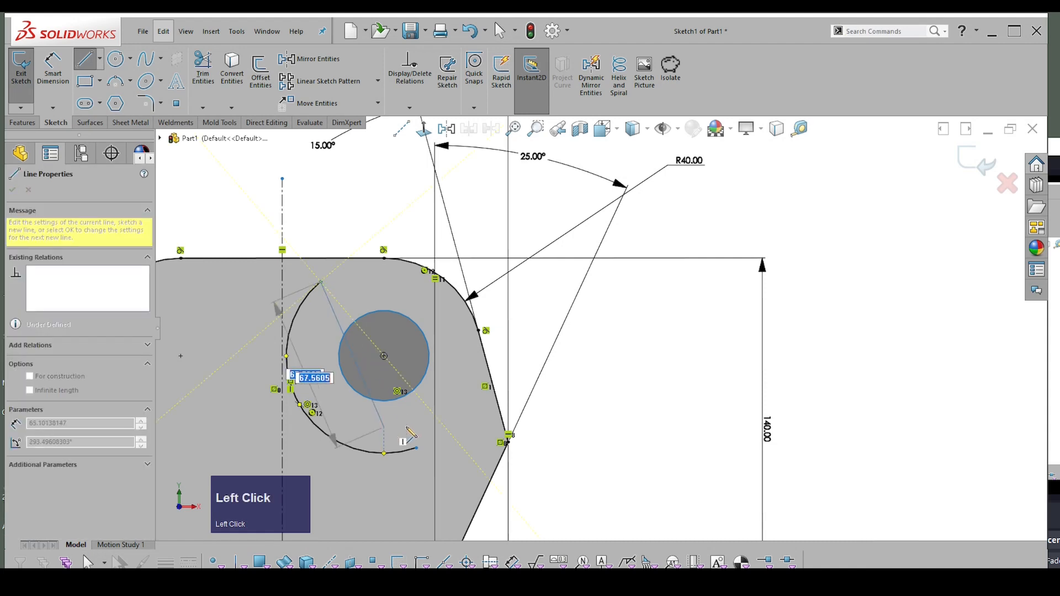
click(416, 448)
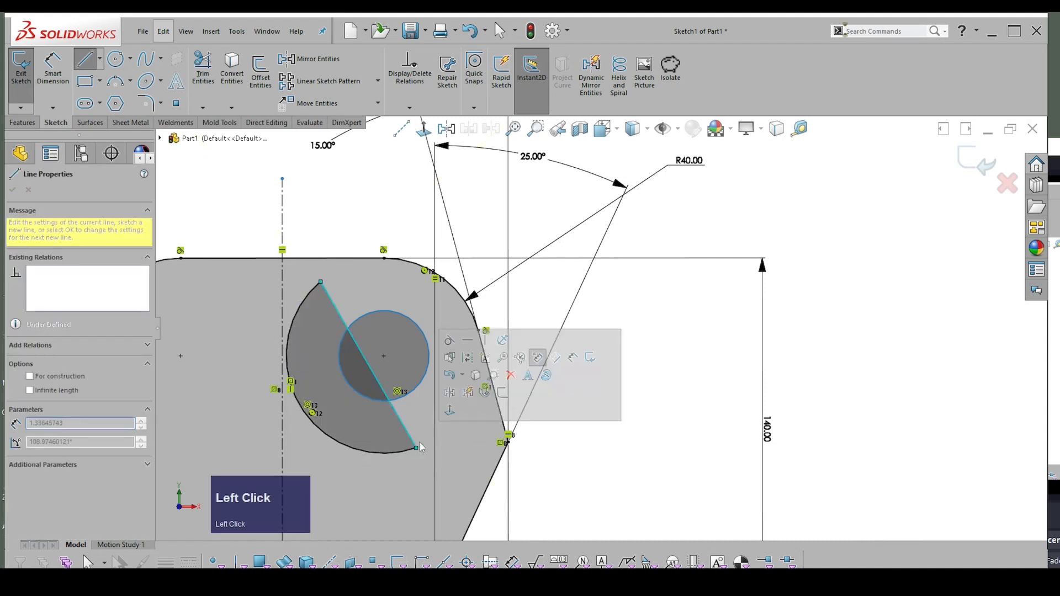
key(Escape)
right_click(680, 311)
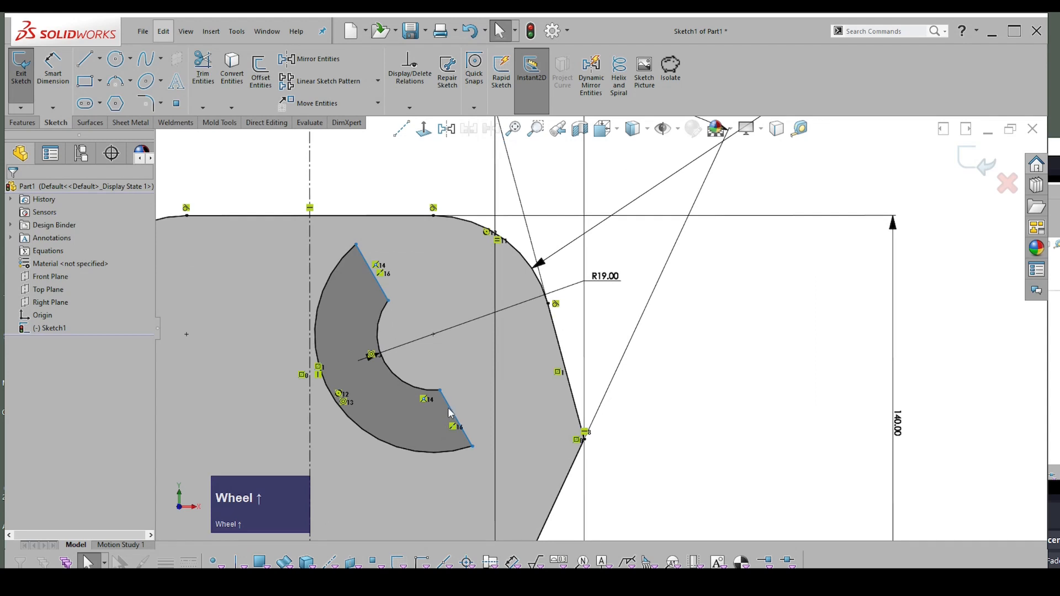
Step: Make the lower straight edge of the inner arc-shaped cutout parallel to the profile's upper right slanted line
click(450, 413)
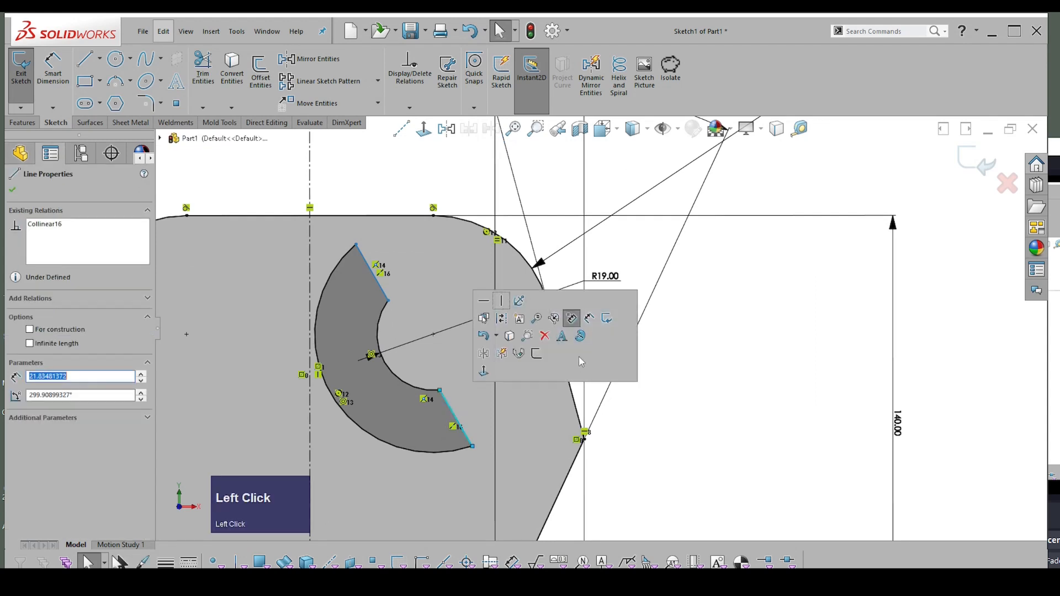
shift+click(574, 397)
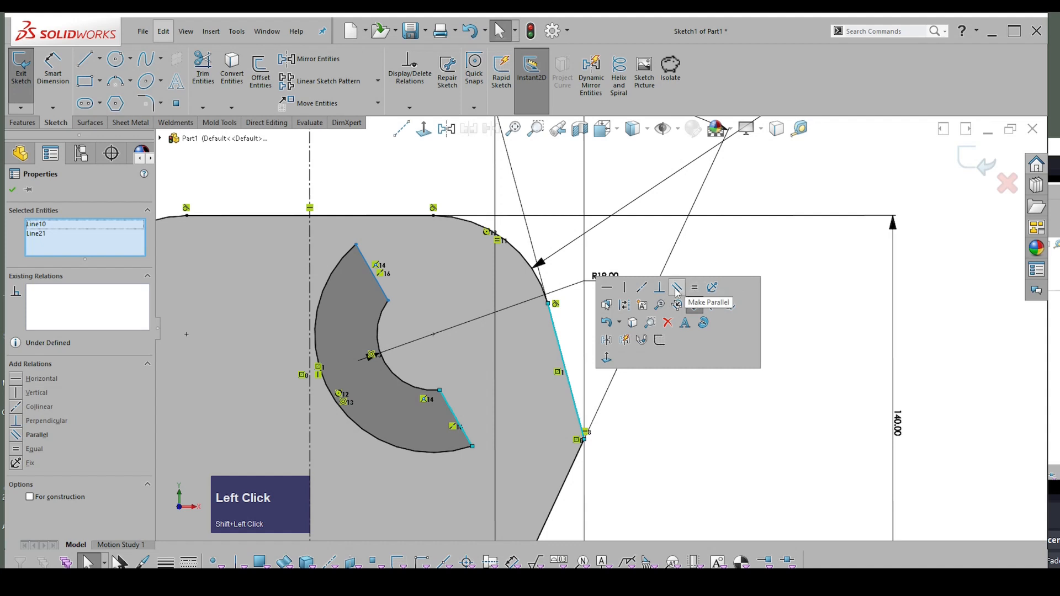
click(677, 287)
click(729, 387)
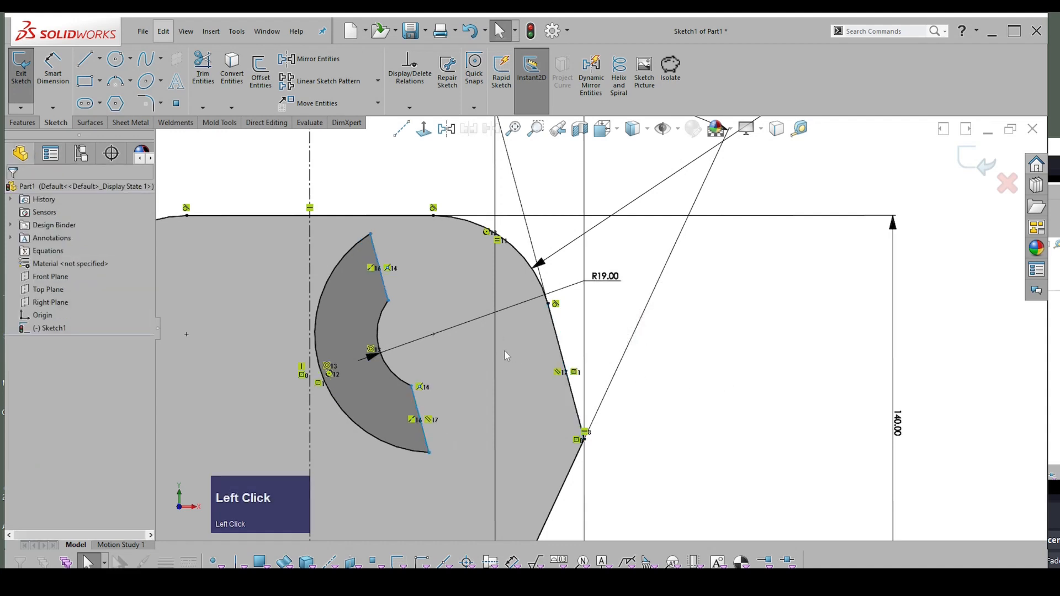
Step: Sketch two separate horizontal lines beside the profile's right side at different heights, the outer one about 68 mm long
scroll(505, 350, down, 2)
scroll(485, 296, up, 4)
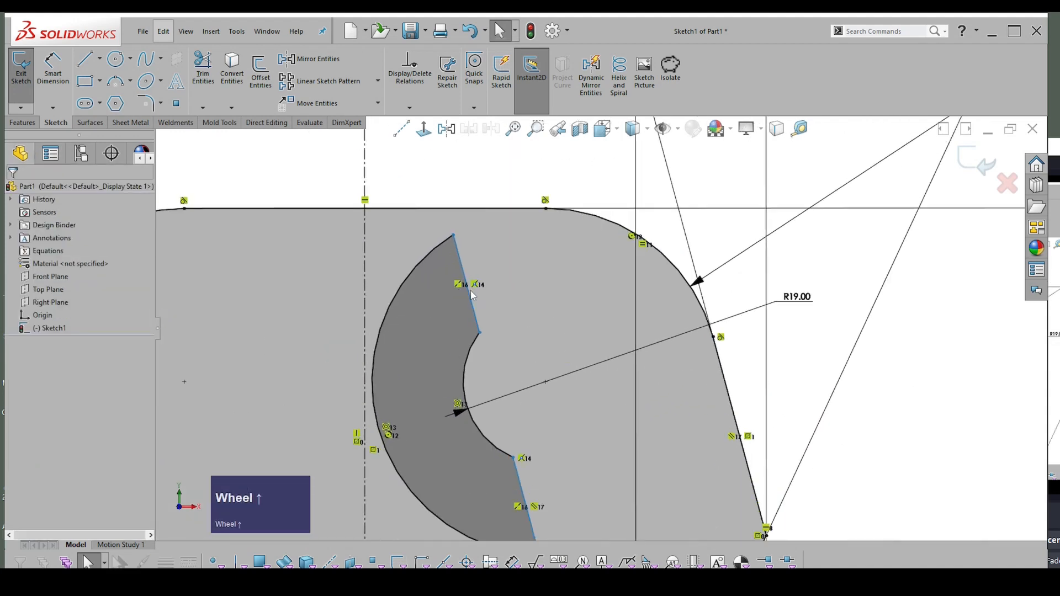
scroll(359, 343, down, 3)
right_click(793, 247)
click(789, 227)
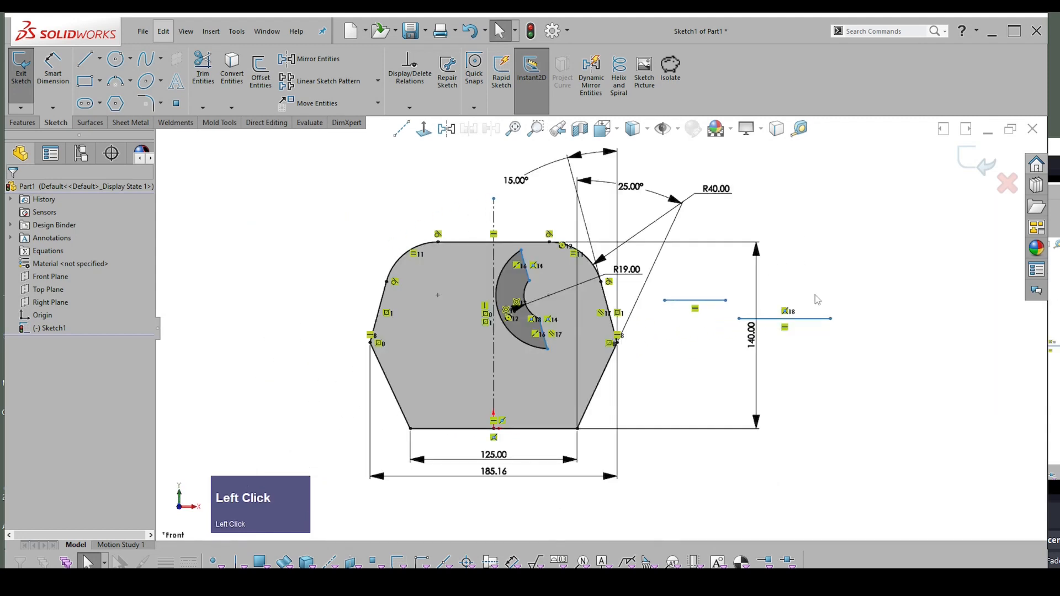
Step: Make the two separate horizontal lines beside the profile collinear
scroll(817, 299, up, 2)
click(753, 324)
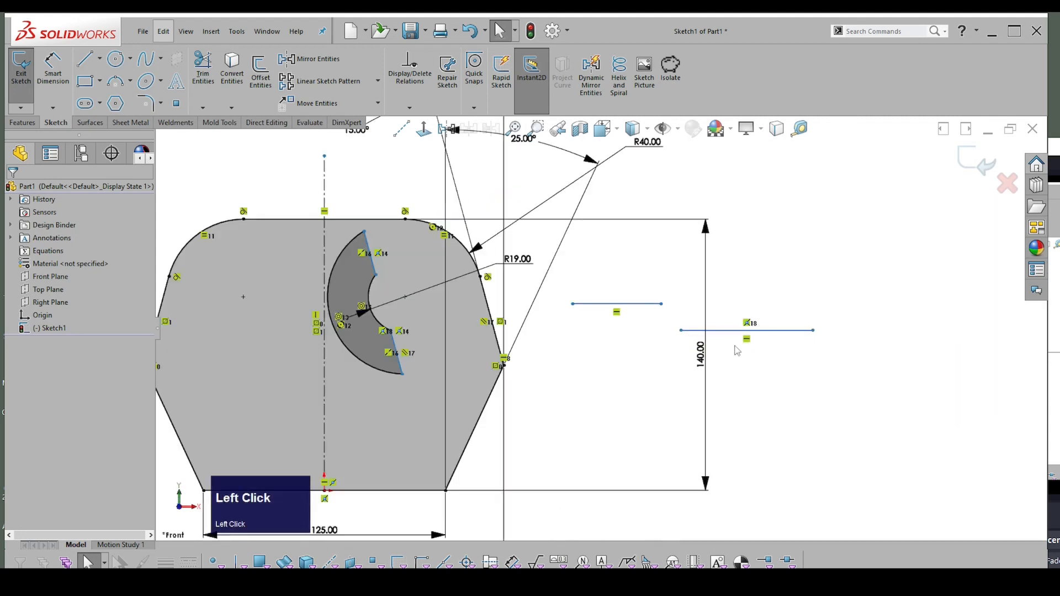
click(766, 332)
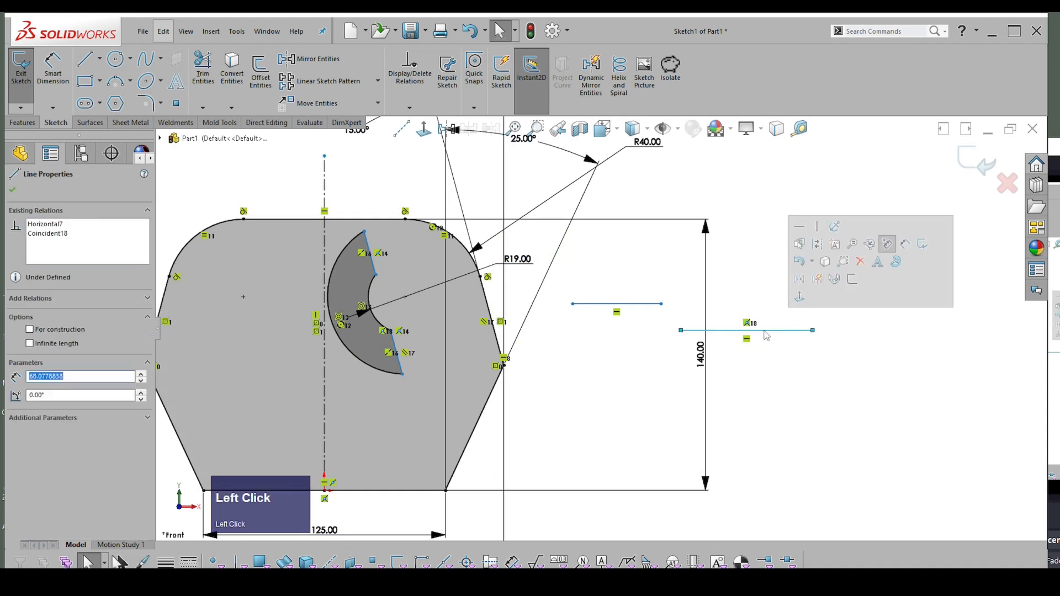
shift+click(636, 304)
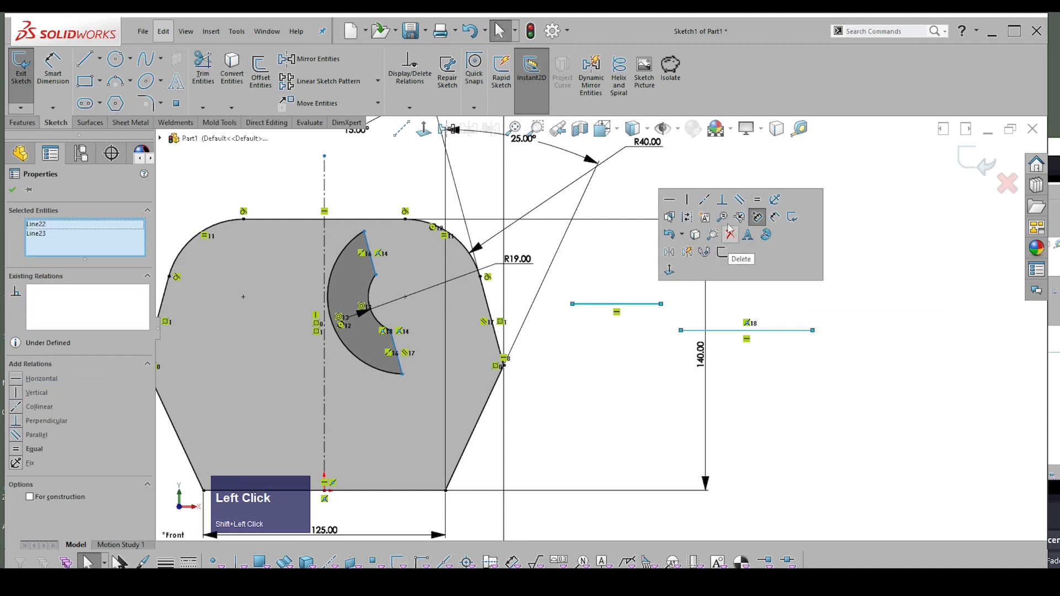
click(705, 201)
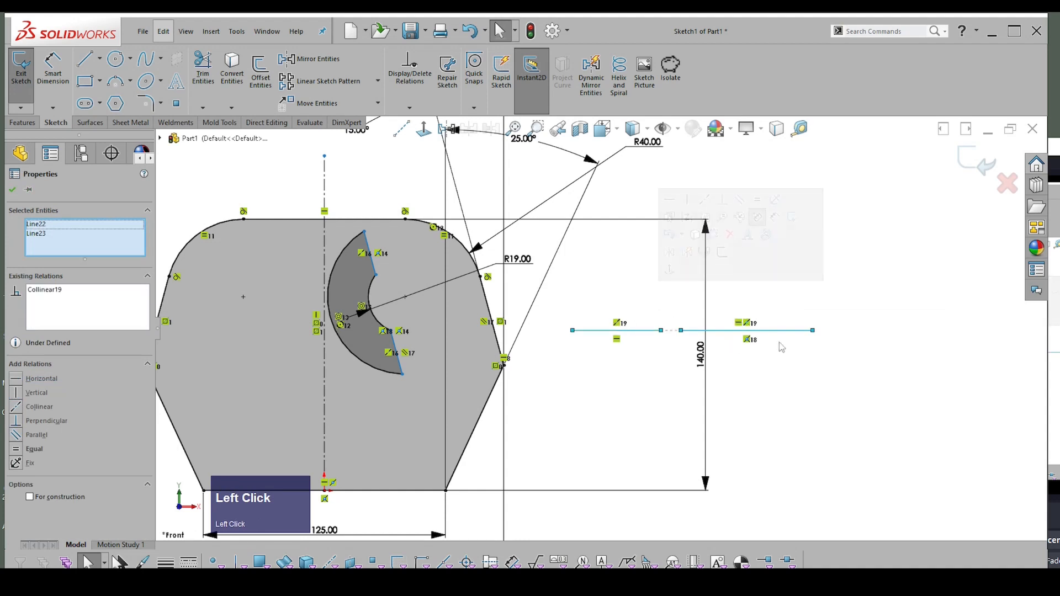
Step: Merge the facing endpoints of the two collinear lines and delete the right-hand line
drag(661, 331, 681, 332)
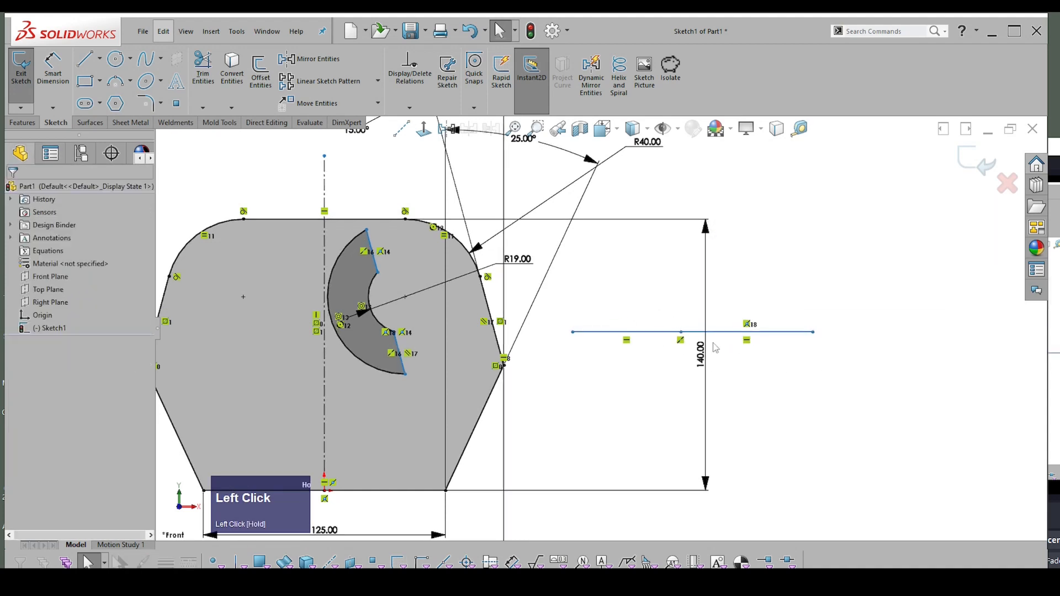
click(770, 334)
key(Delete)
Step: Delete the parallel relation between the cutout's lower straight edge and the profile's upper right slanted line
scroll(644, 349, down, 1)
scroll(639, 322, up, 3)
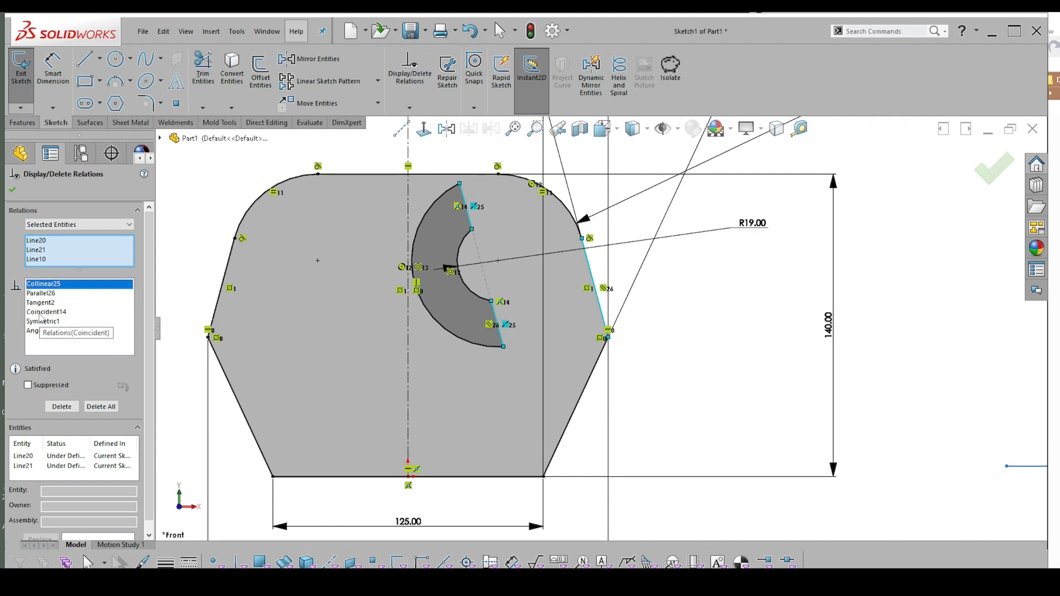
click(34, 298)
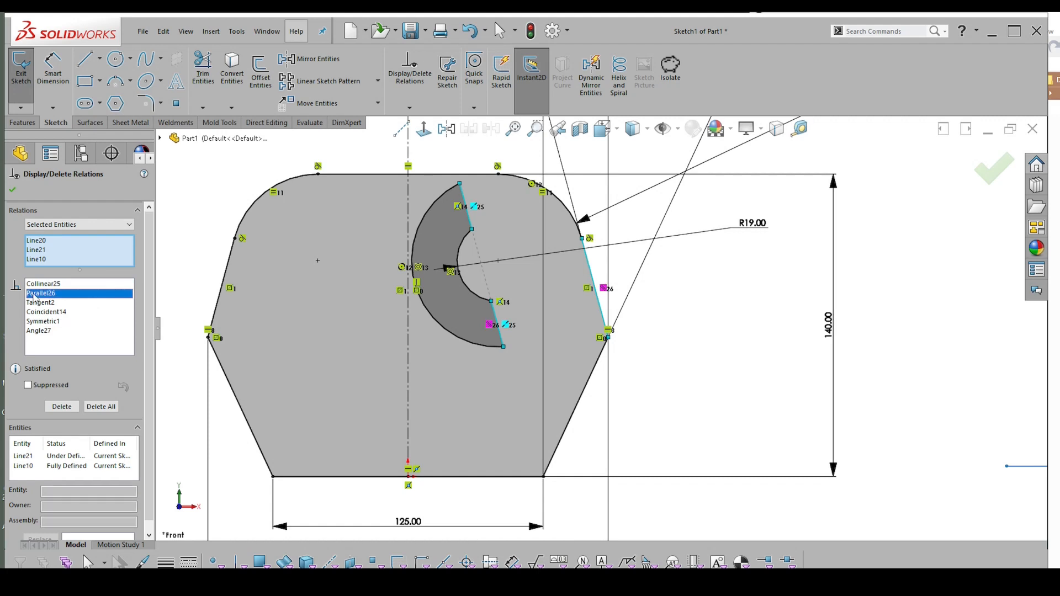
key(Delete)
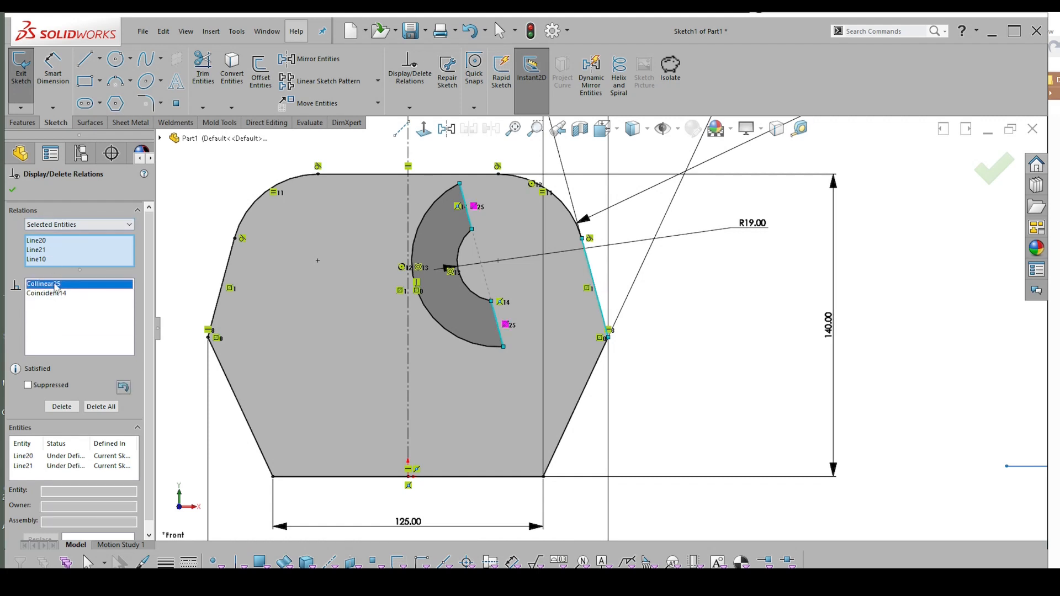
click(12, 190)
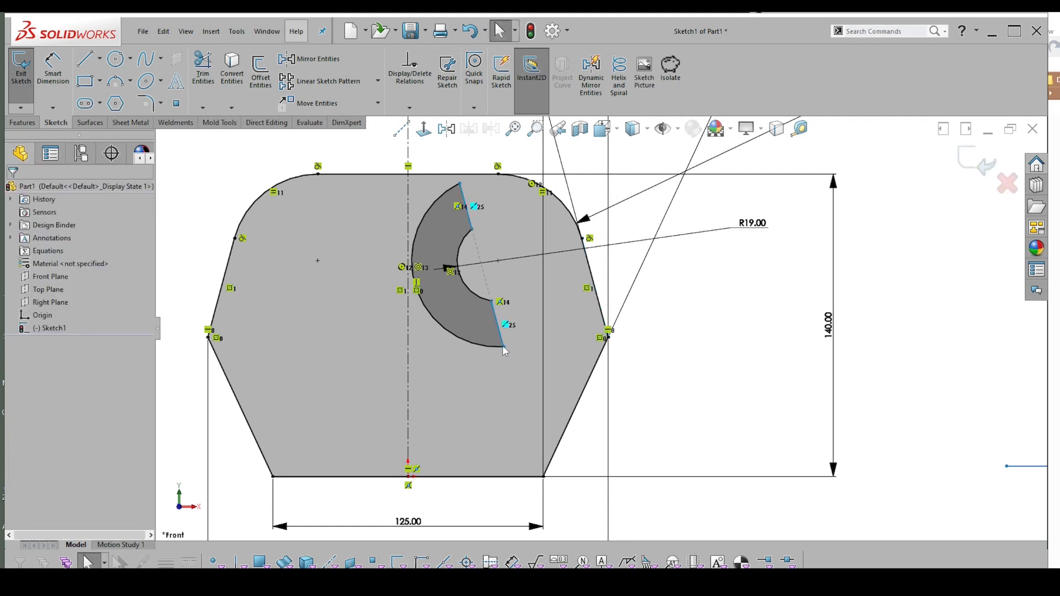
Step: Swing the cutout's lower outer endpoint outward and try to dimension the angle between its lower straight edge and the profile's slanted side
drag(502, 346, 542, 341)
click(725, 369)
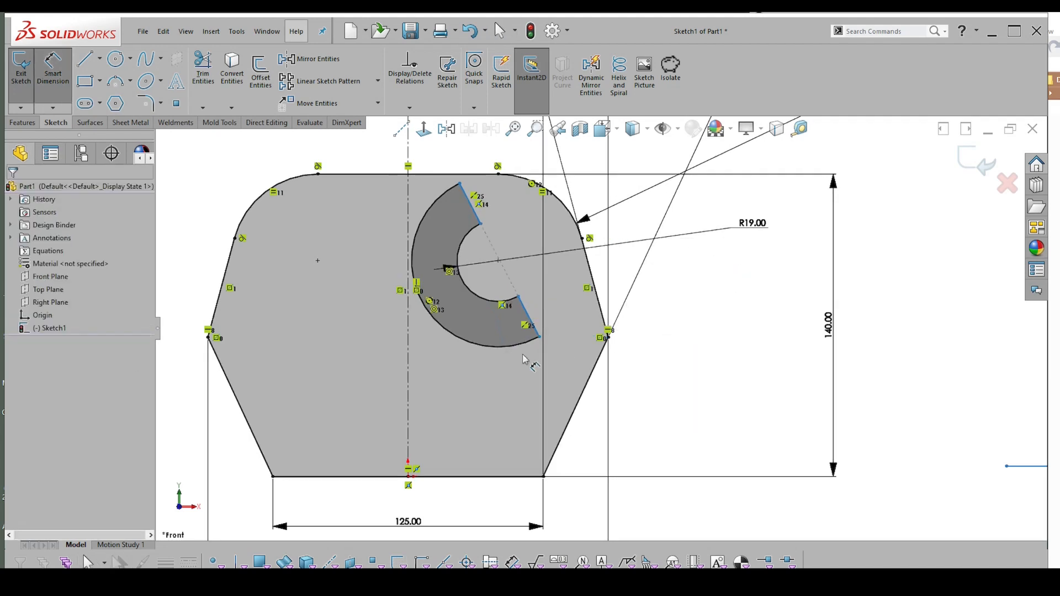
click(537, 333)
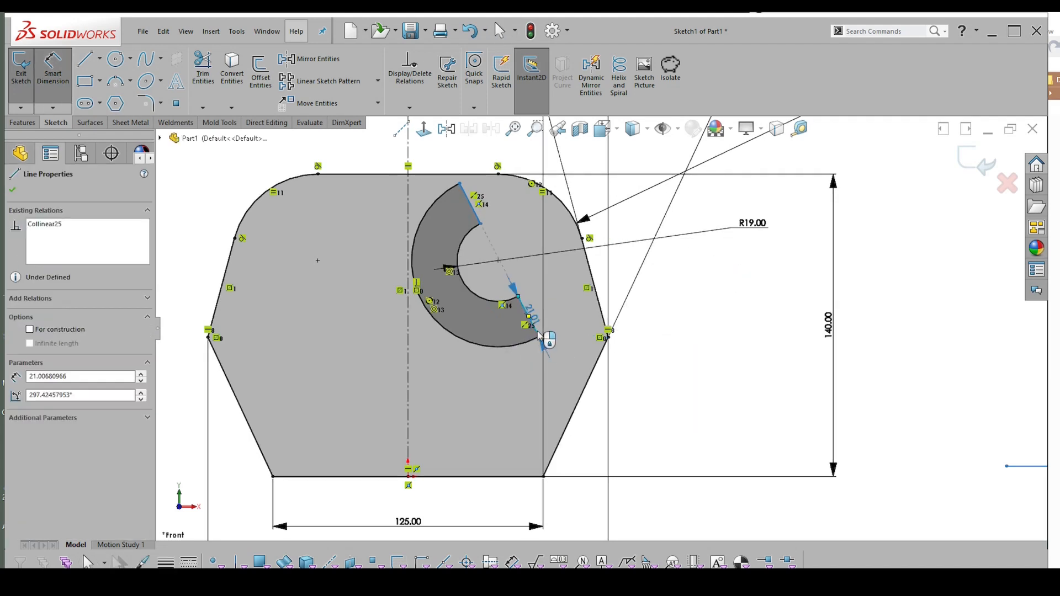
click(598, 291)
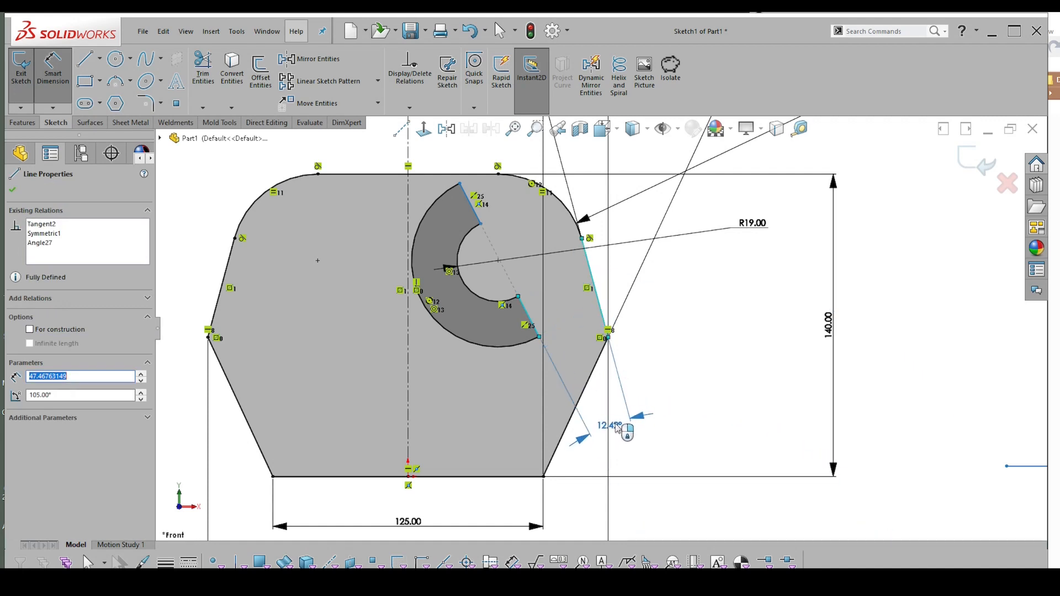
key(Escape)
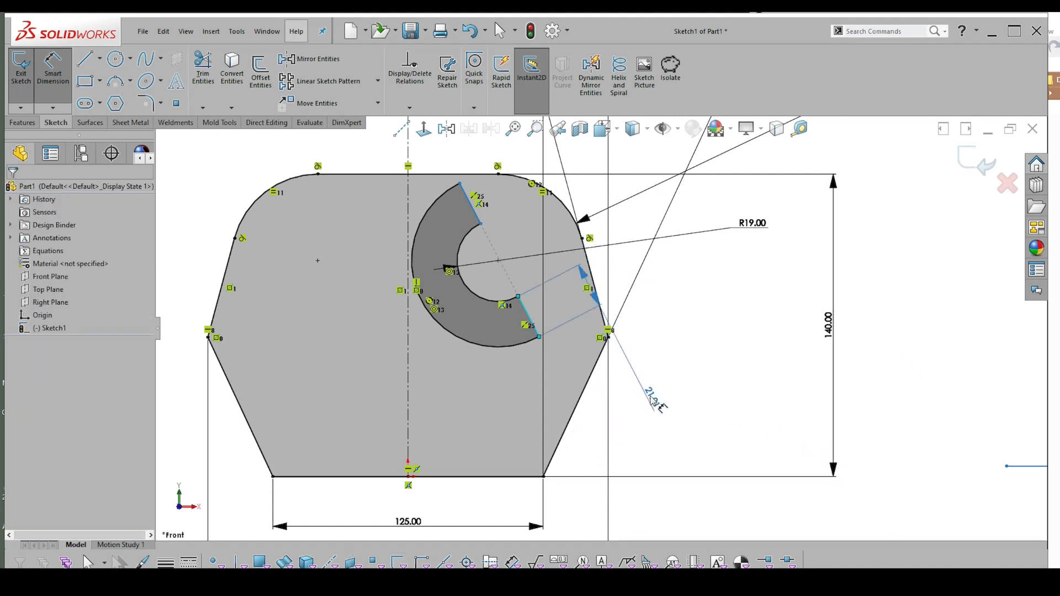
Step: Undo the endpoint move and the deletion of the parallel relation
key(ctrl+z)
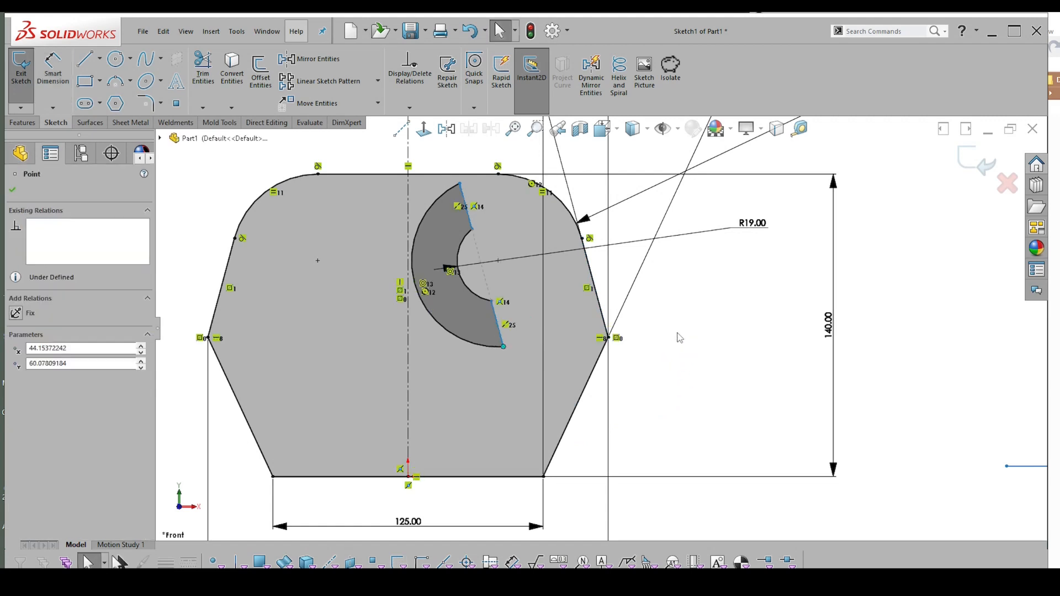
key(ctrl+z)
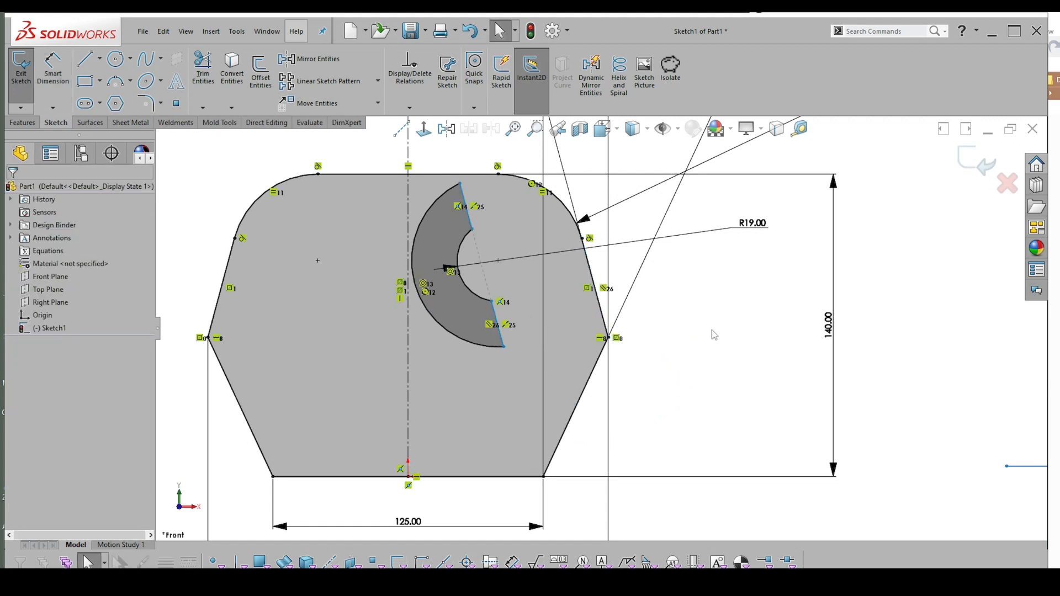
Step: Dimension the distance between the cutout's lower straight edge and the profile's parallel upper right slanted line as 49 mm
right_drag(711, 330, 711, 243)
click(497, 323)
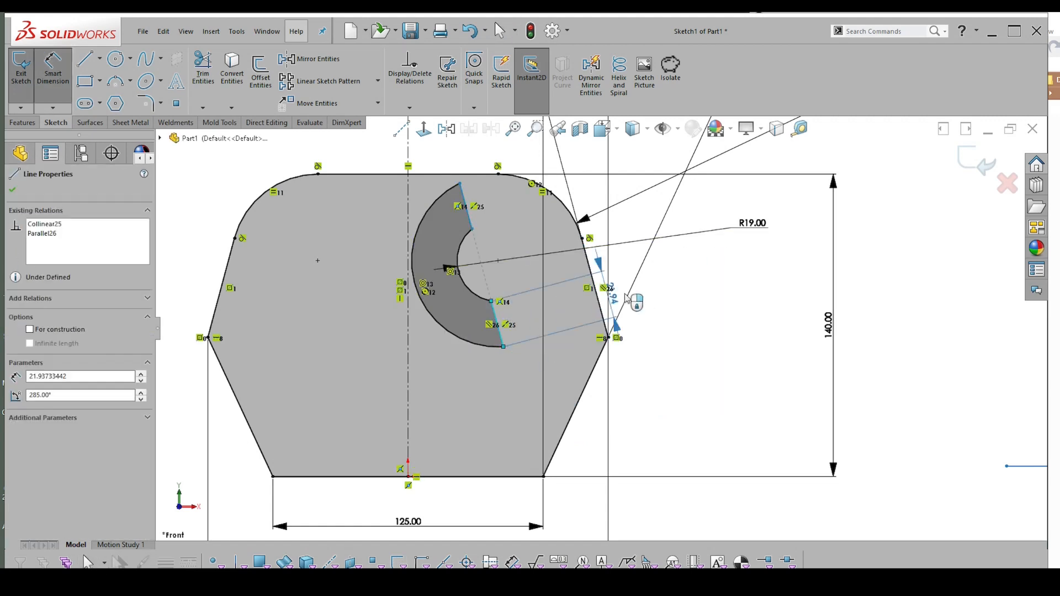
click(600, 310)
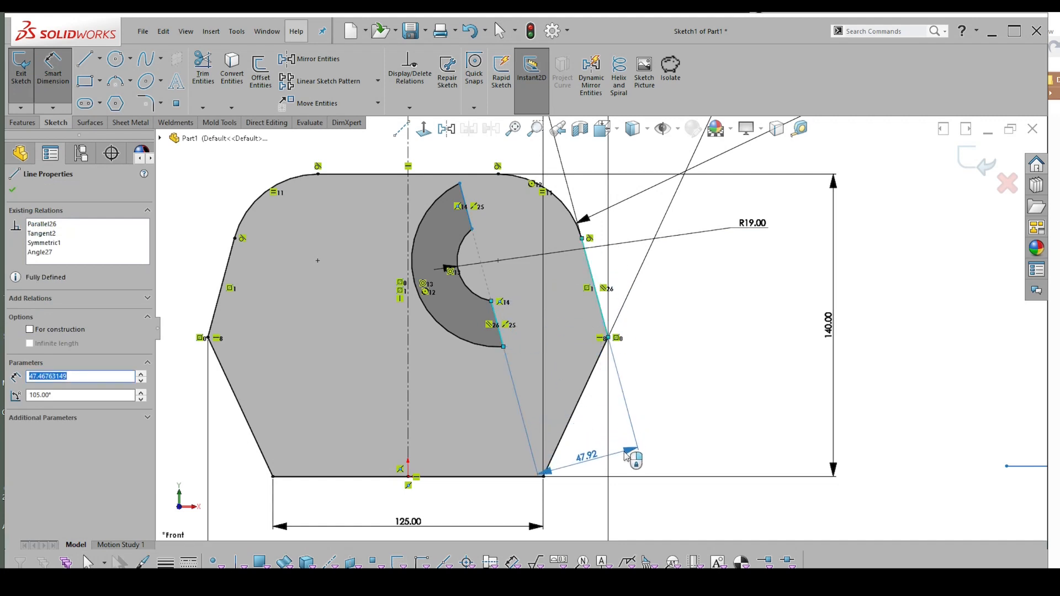
click(695, 426)
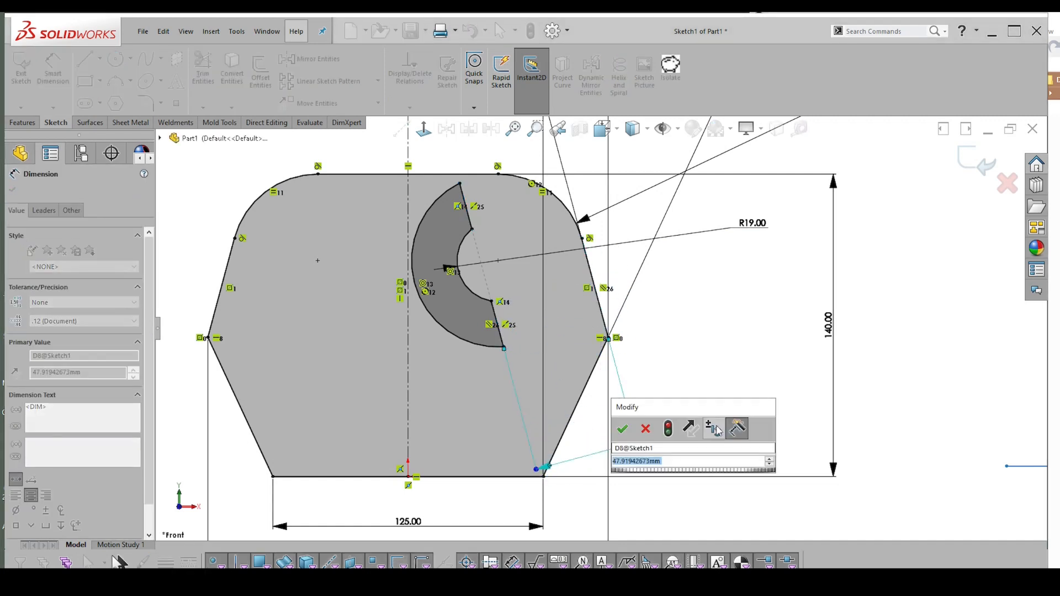
text(4)
click(719, 431)
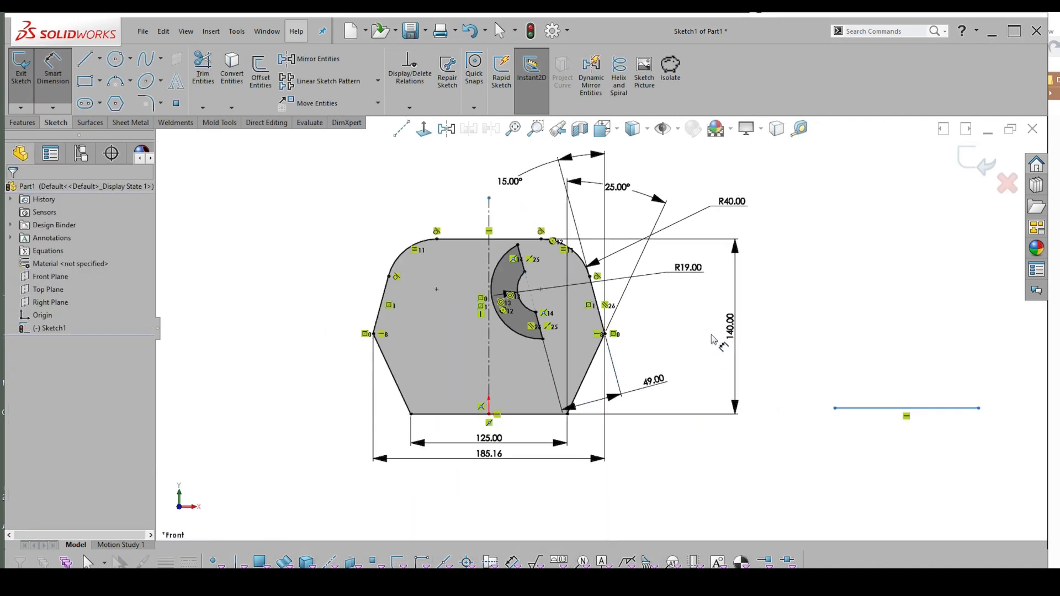
Step: Delete the leftover horizontal line beside the profile
key(Escape)
drag(835, 397, 837, 390)
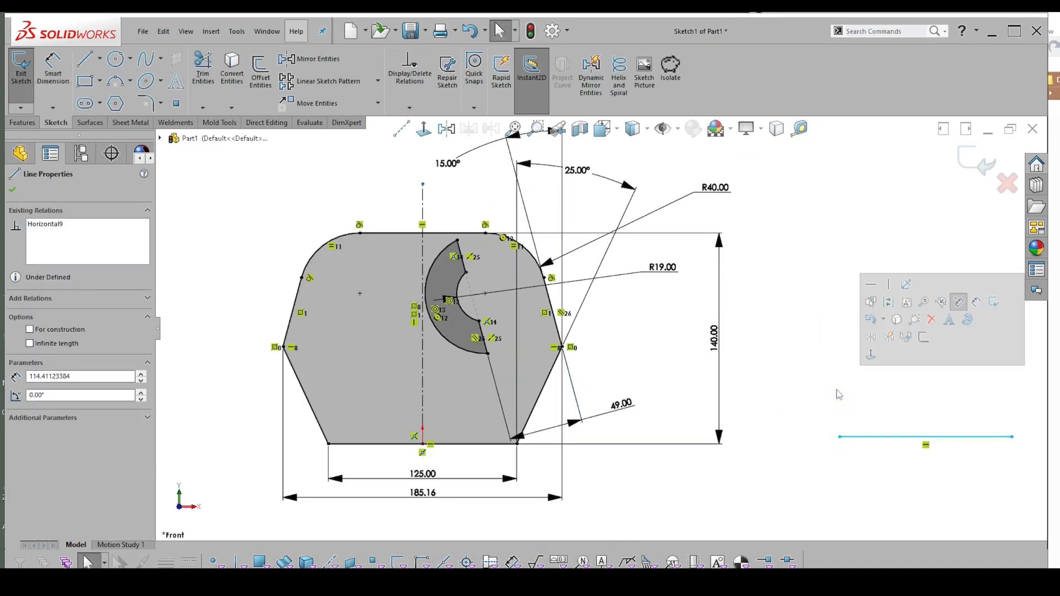
key(Delete)
scroll(784, 353, up, 2)
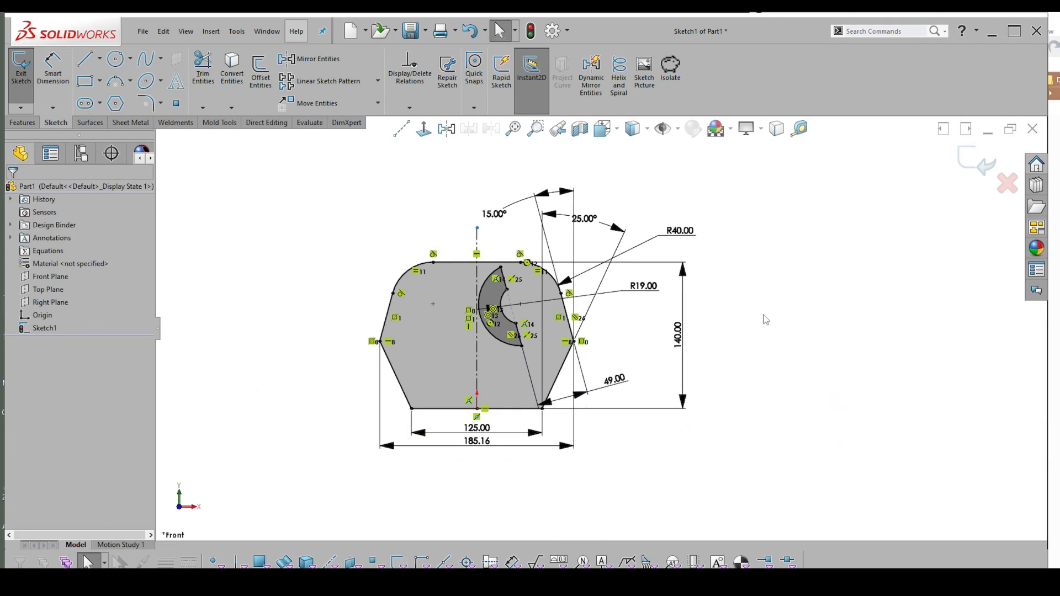